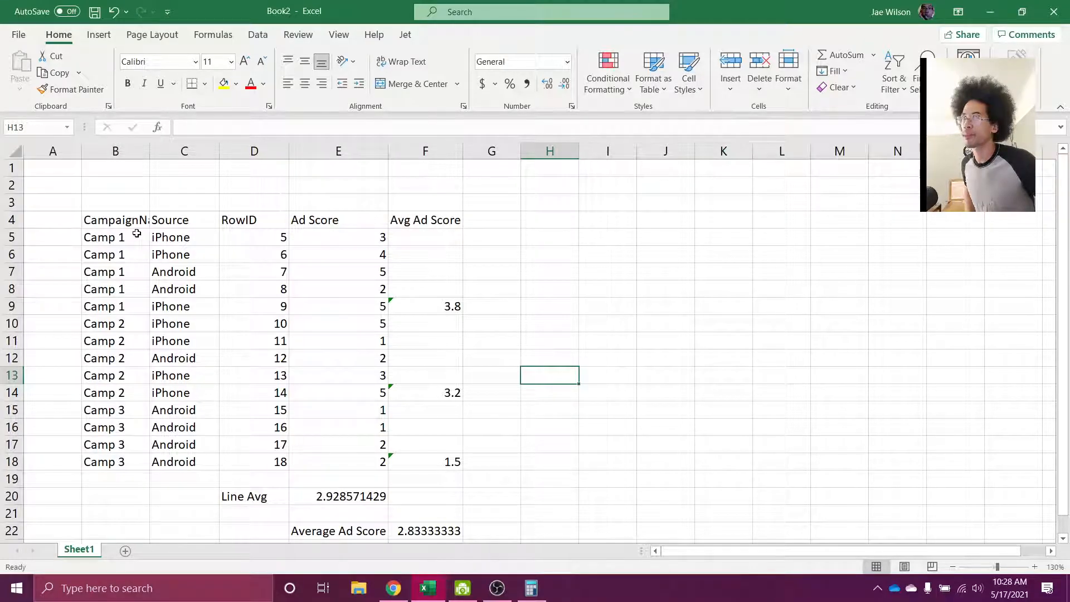
- Examine the campaign rows and the per-campaign average formulas in F9, F14 and F18
drag(119, 234, 337, 461)
drag(167, 187, 229, 496)
click(214, 407)
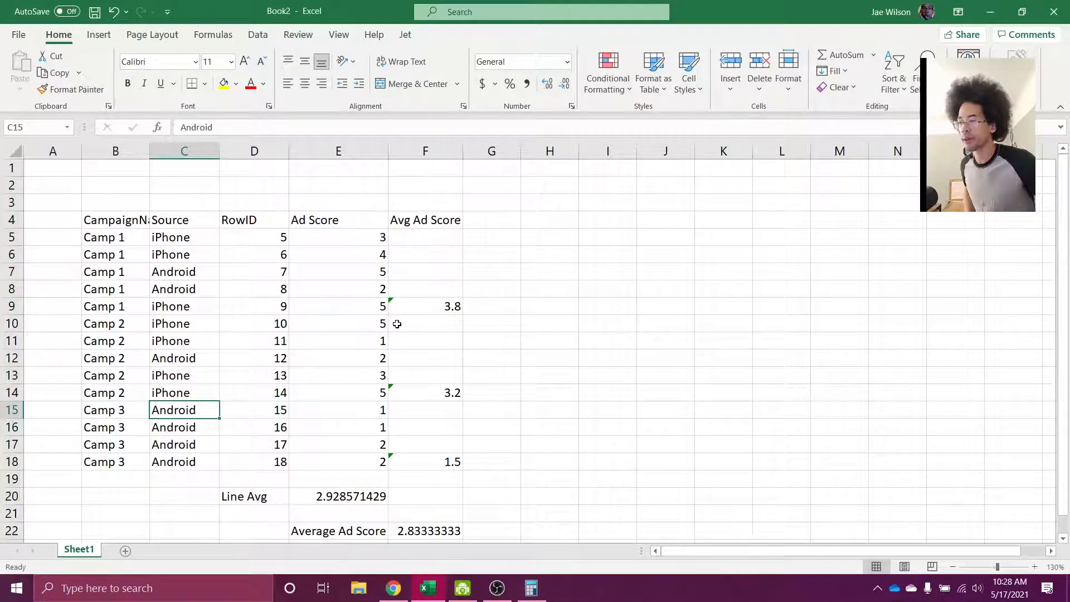
click(430, 308)
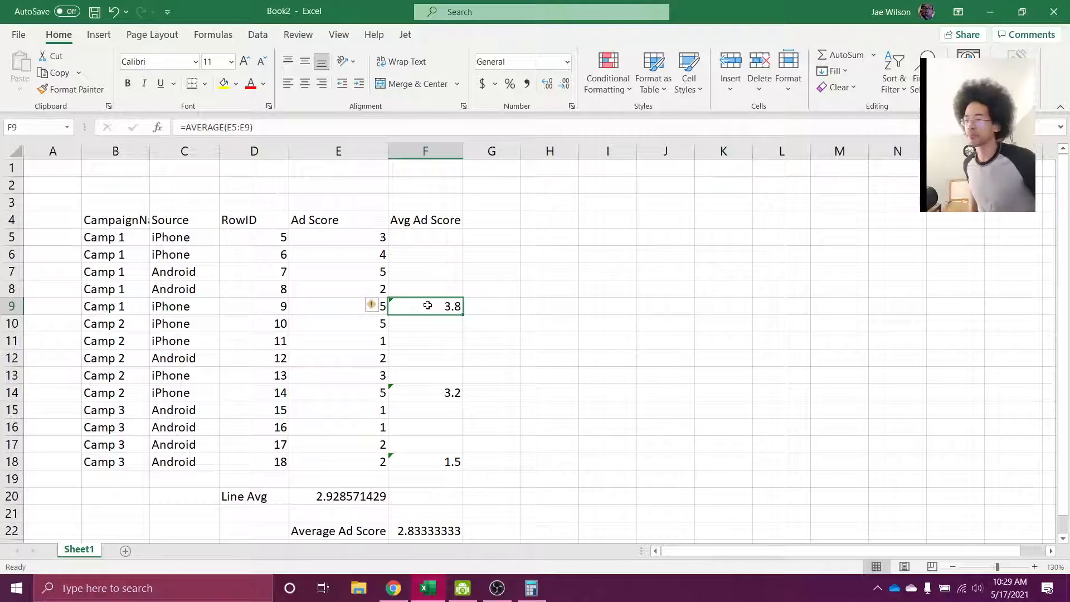
double_click(427, 305)
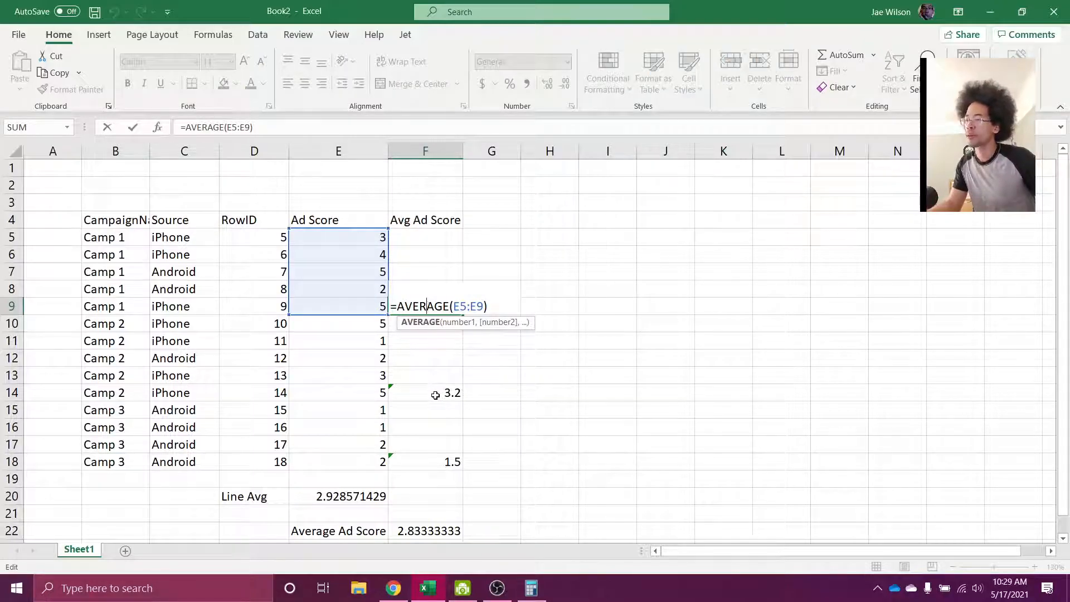
double_click(432, 392)
key(Escape)
double_click(436, 461)
key(Escape)
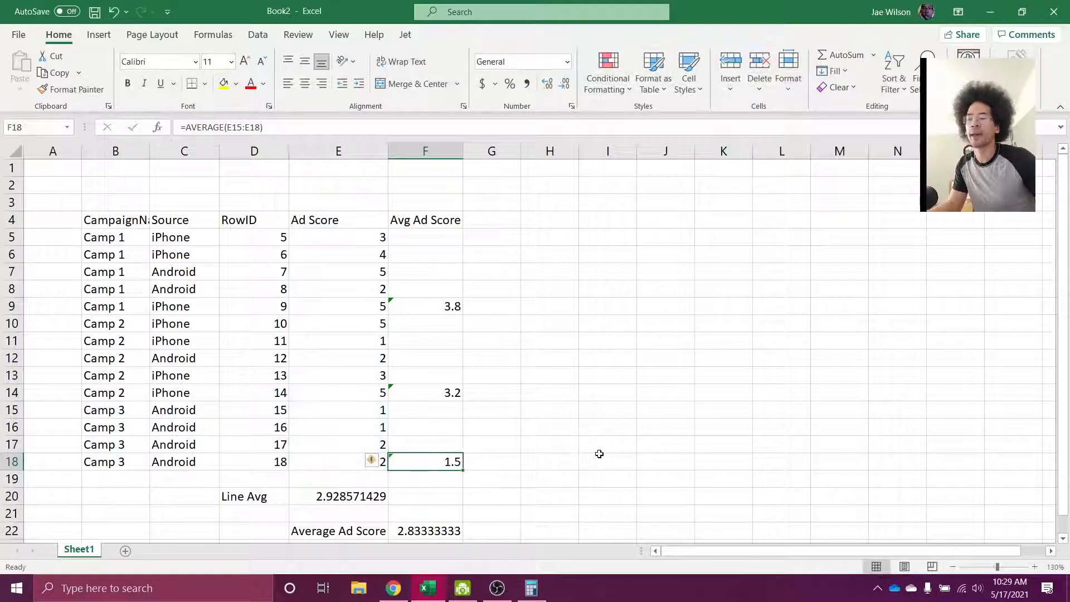
- Examine the Line Avg formula in E20 and the Average Ad Score formula in F22, including the ranges they reference
scroll(597, 451, down, 2)
double_click(365, 393)
scroll(594, 443, up, 2)
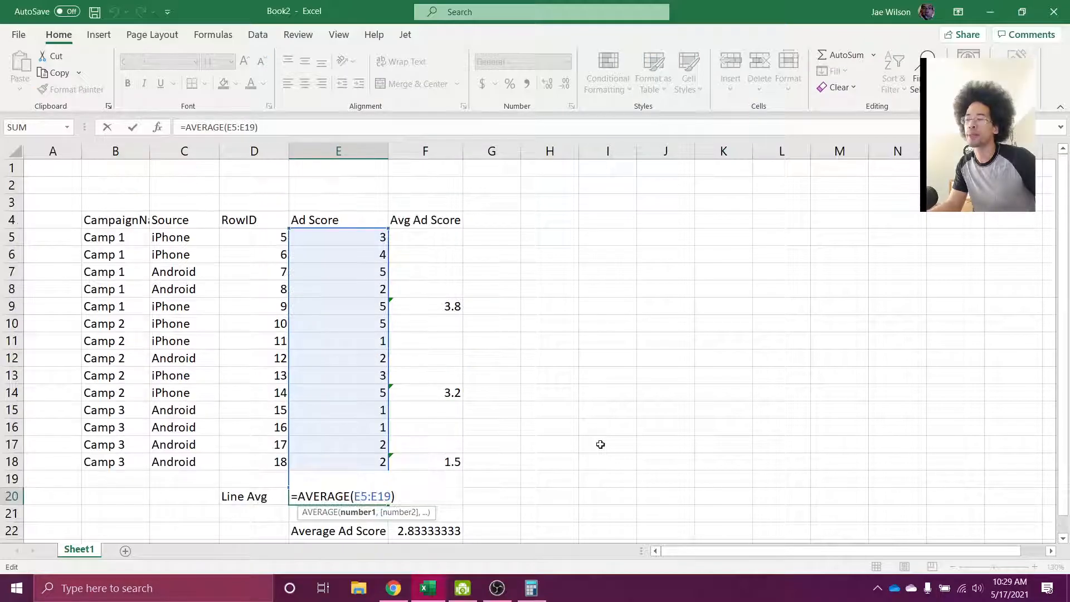
key(Escape)
double_click(440, 525)
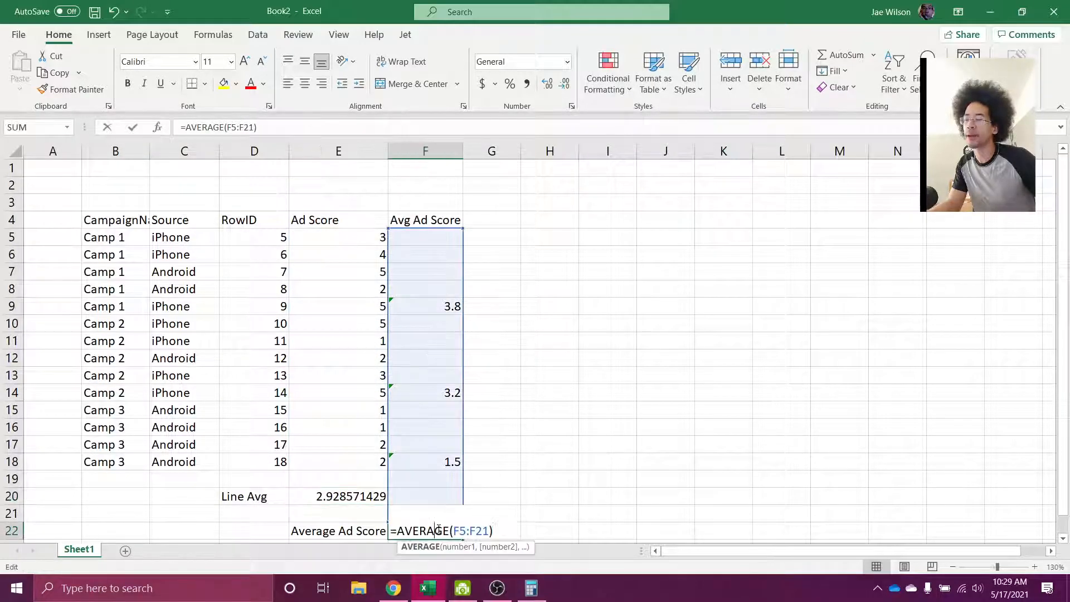
key(Escape)
double_click(321, 498)
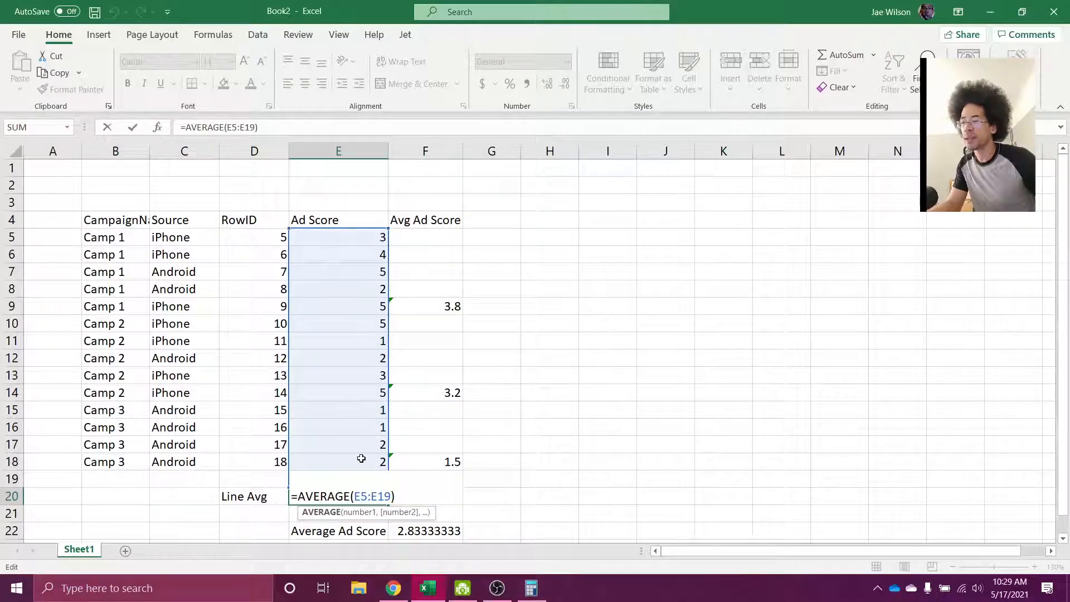
key(Return)
scroll(361, 458, down, 1)
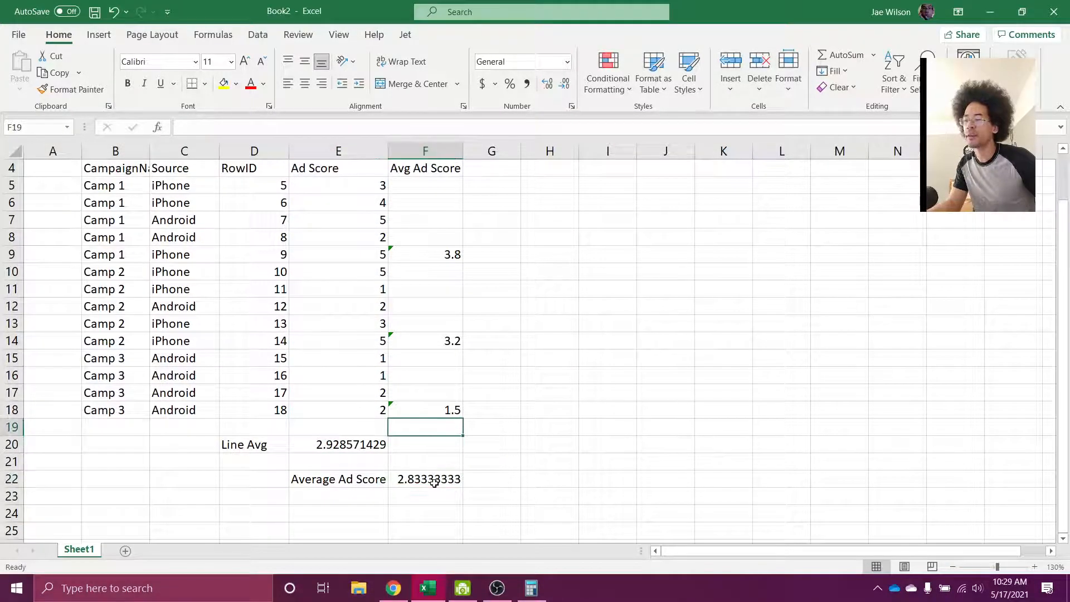
double_click(435, 480)
scroll(627, 466, up, 1)
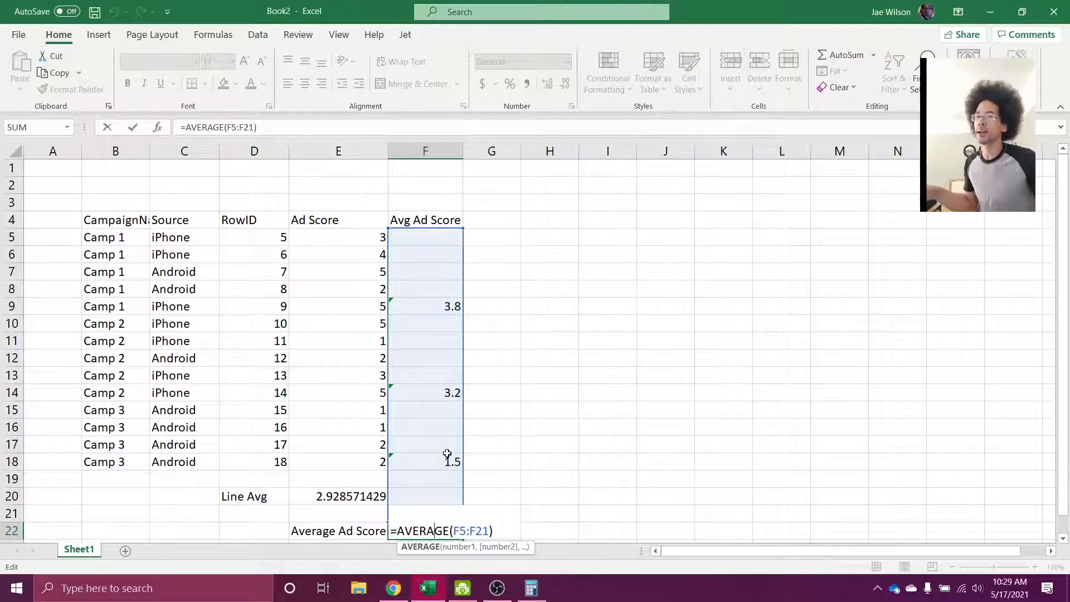
key(ctrl+Return)
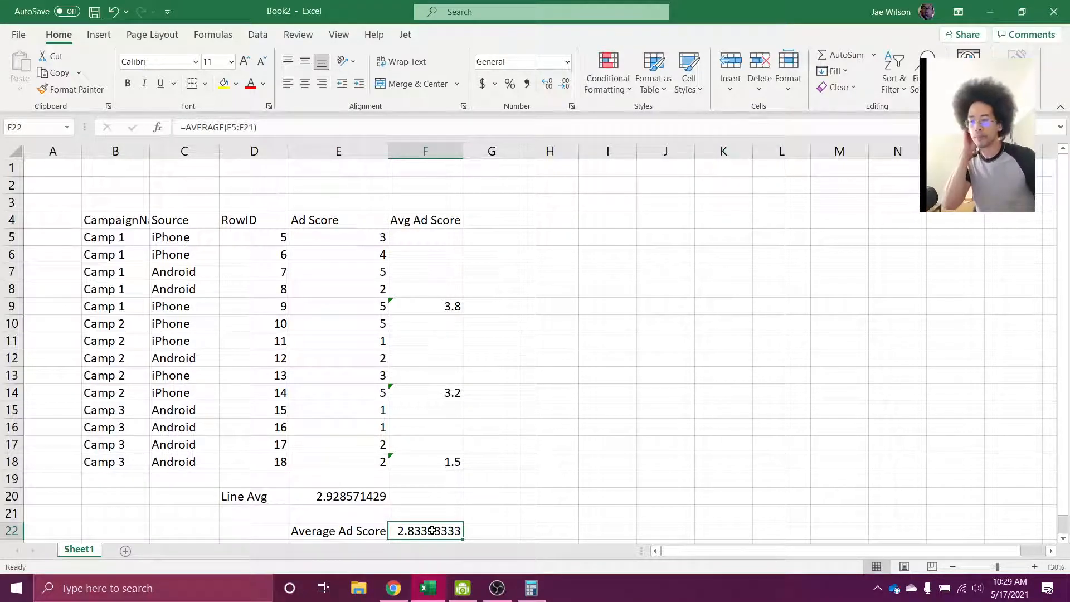
- Switch to Chrome and review the rows of the ONYX_AvgOfAnAvg dataset in Domo
key(alt+Tab)
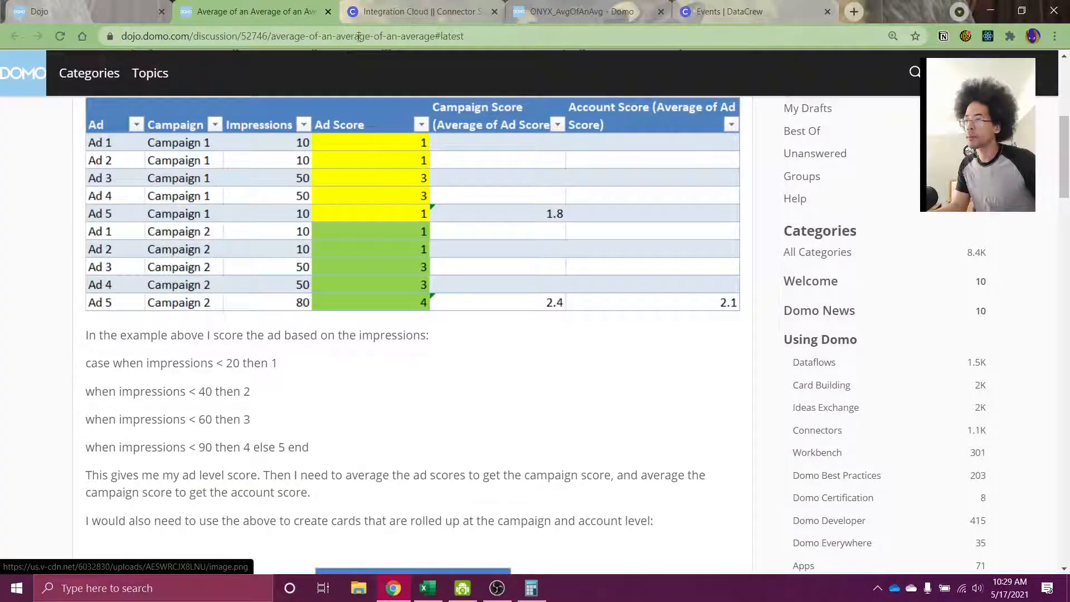
click(580, 11)
click(447, 365)
drag(124, 287, 499, 474)
drag(631, 326, 616, 463)
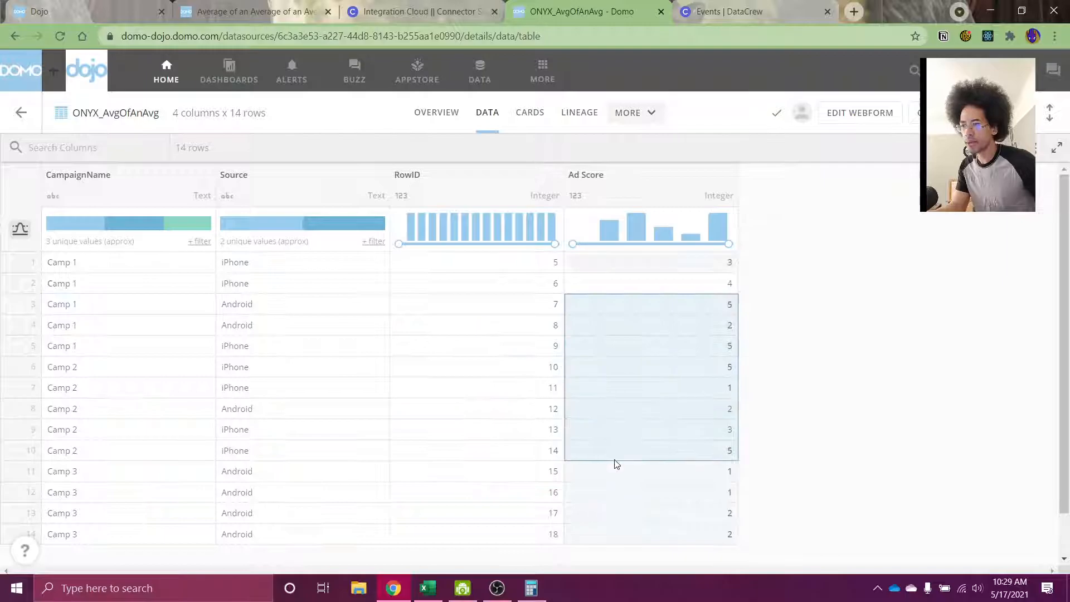
click(481, 409)
- Create a new card from the ONYX_AvgOfAnAvg dataset and change its chart type to HTML Table
click(529, 114)
click(1040, 176)
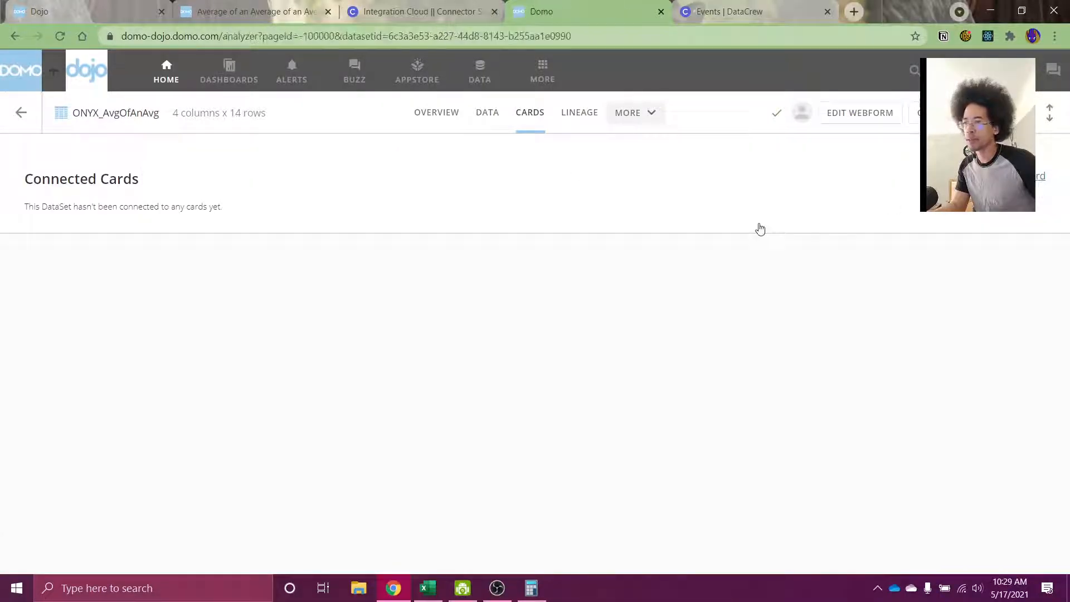
scroll(1014, 346, down, 10)
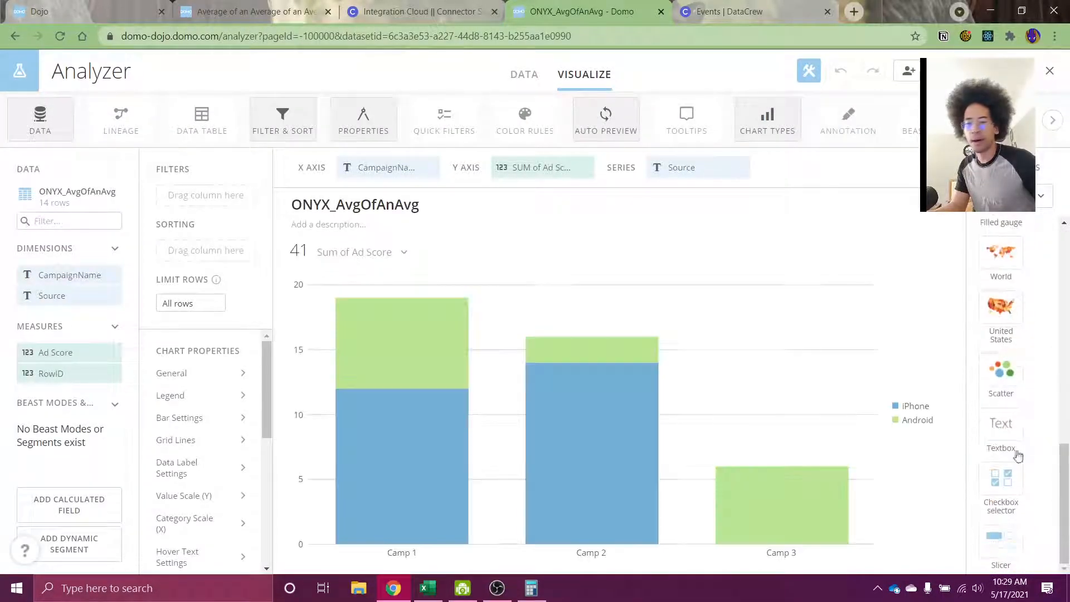
click(1040, 195)
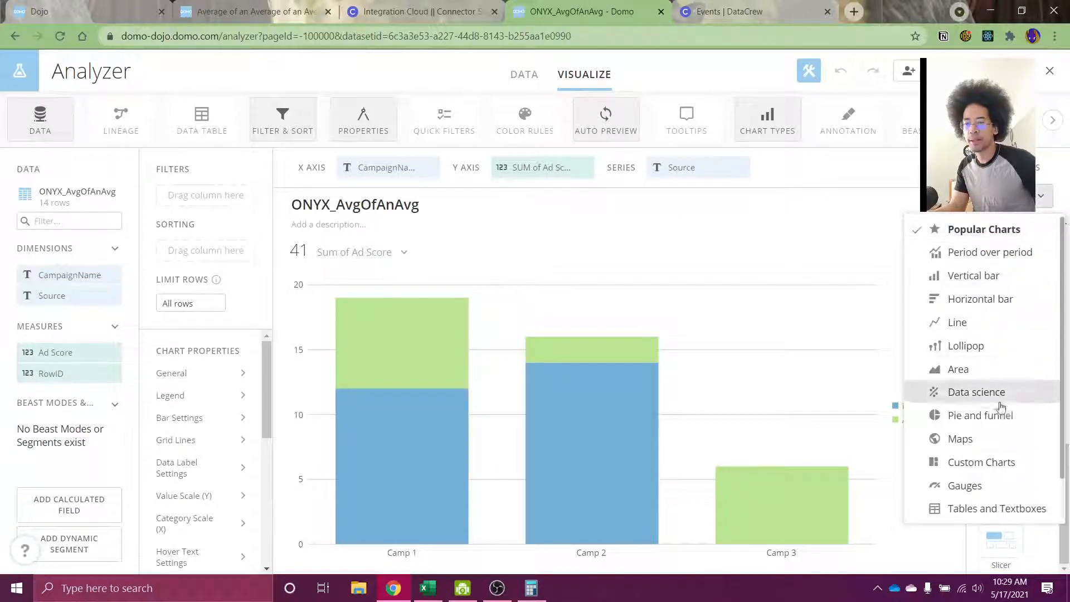
click(987, 507)
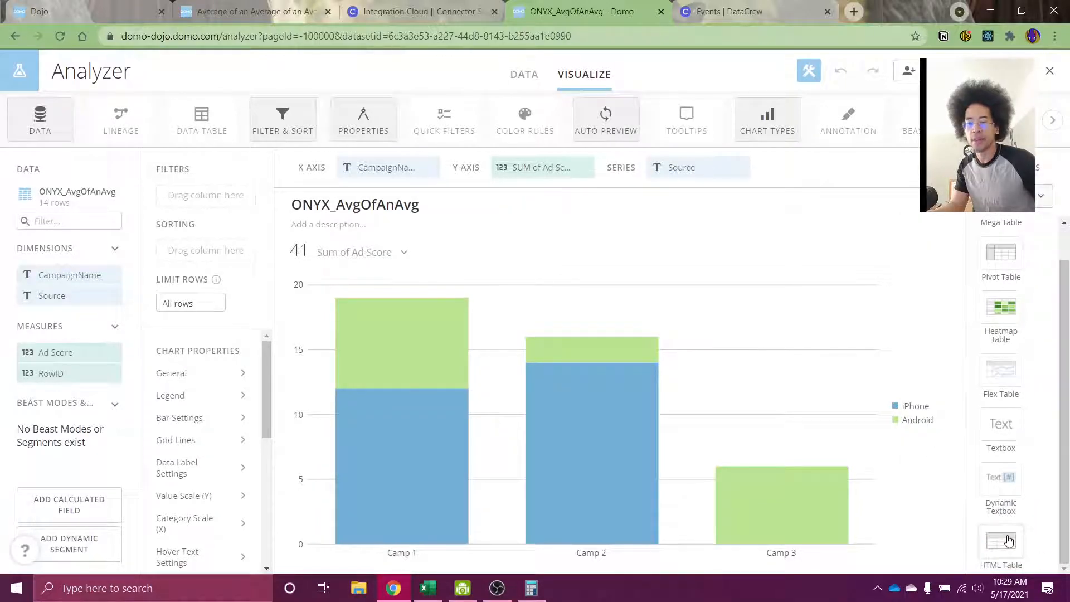
click(1009, 539)
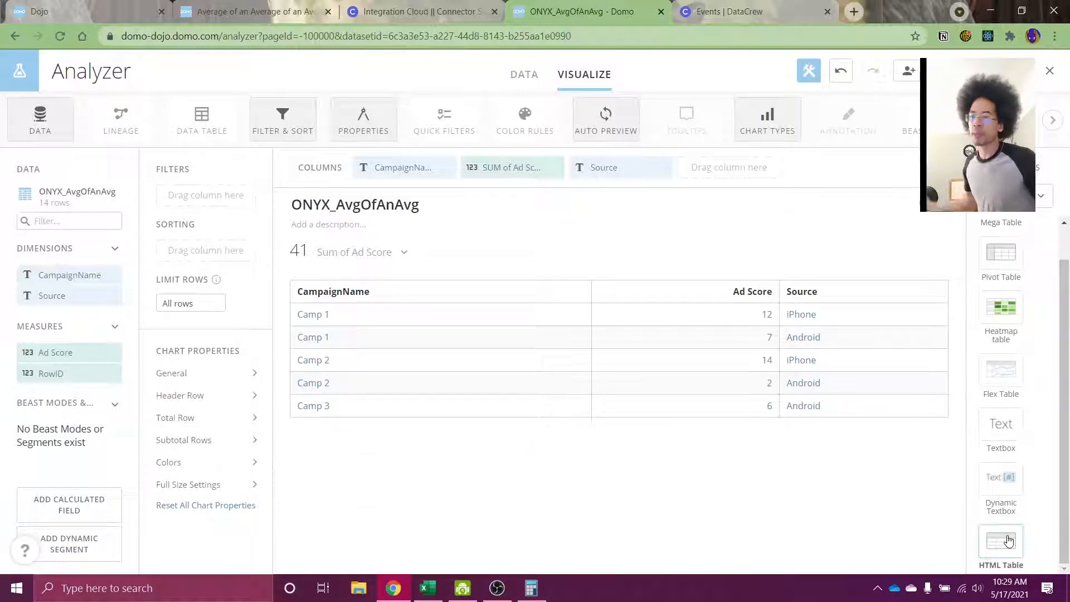
- Remove Source and the summed Ad Score from the table columns, and re-add Ad Score after CampaignName with Average aggregation
click(554, 168)
mouse_move(513, 162)
click(554, 168)
drag(58, 350, 501, 167)
click(490, 170)
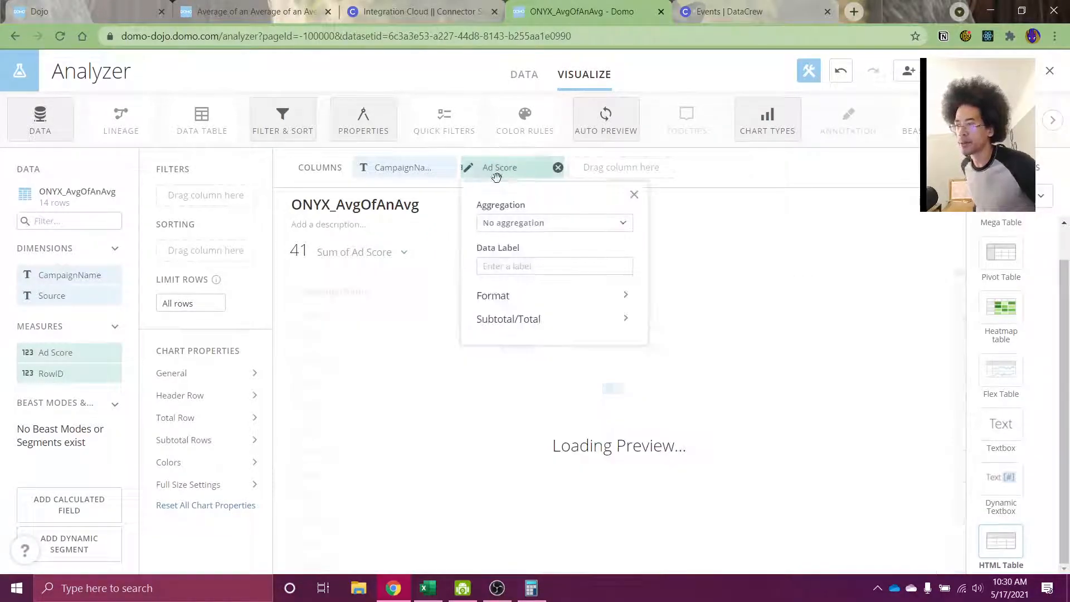
click(530, 222)
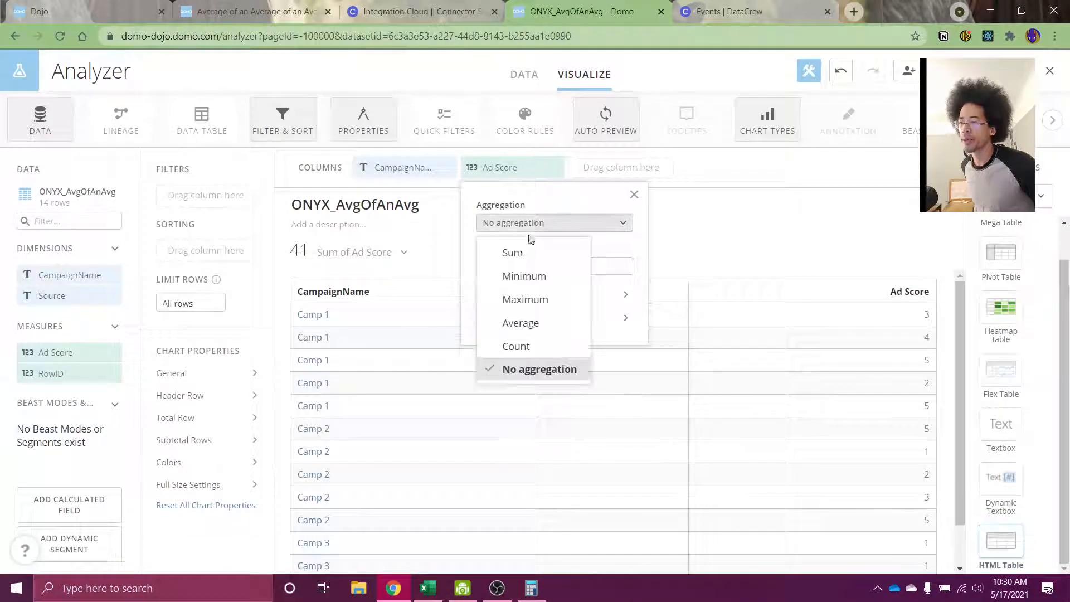
click(525, 325)
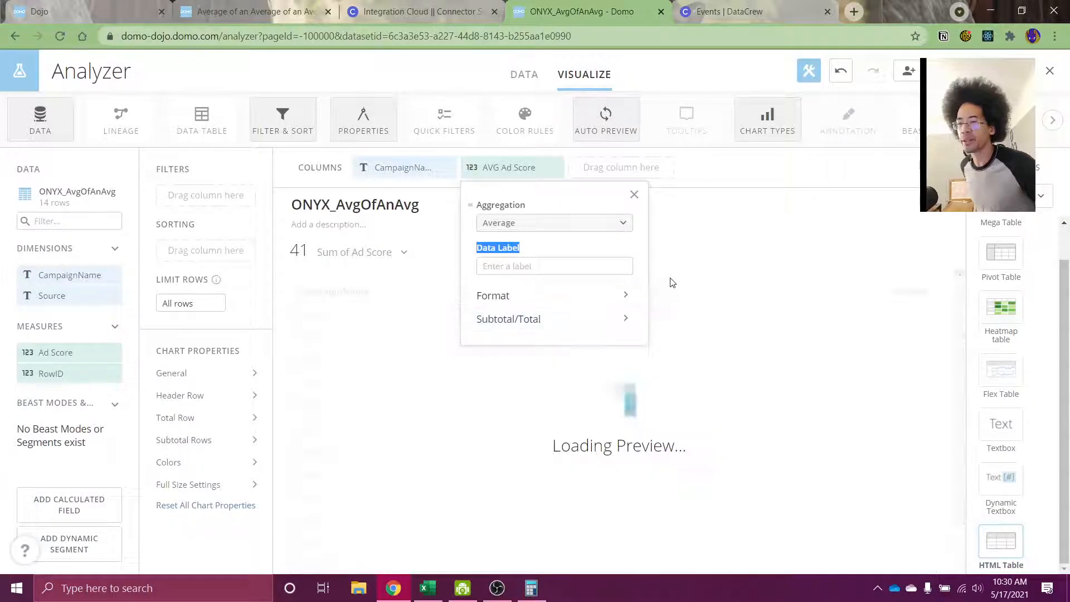
click(853, 453)
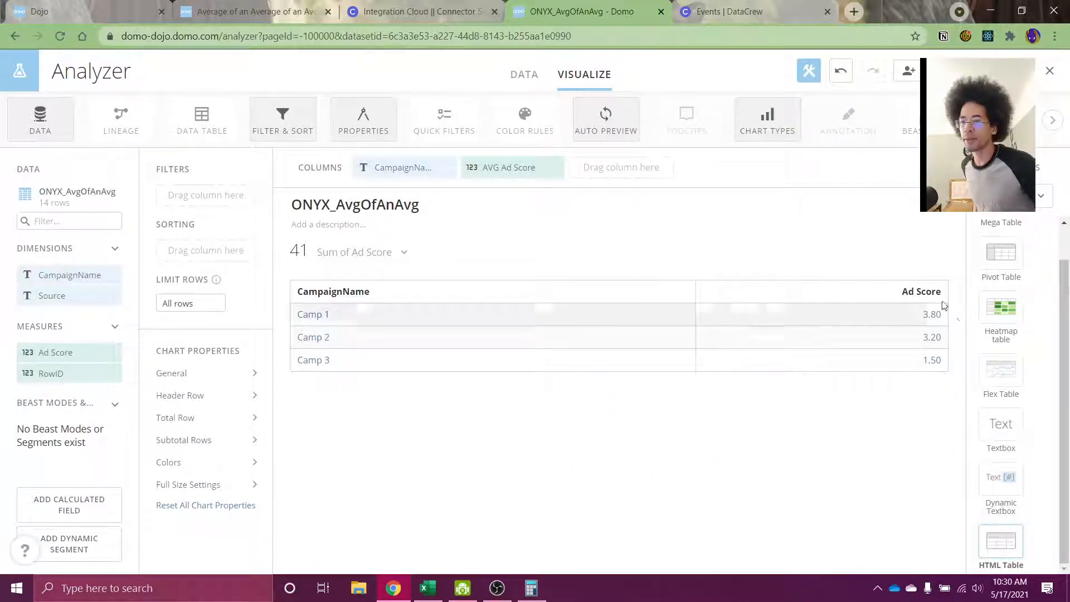
- Turn on the total row for the campaign table
click(204, 417)
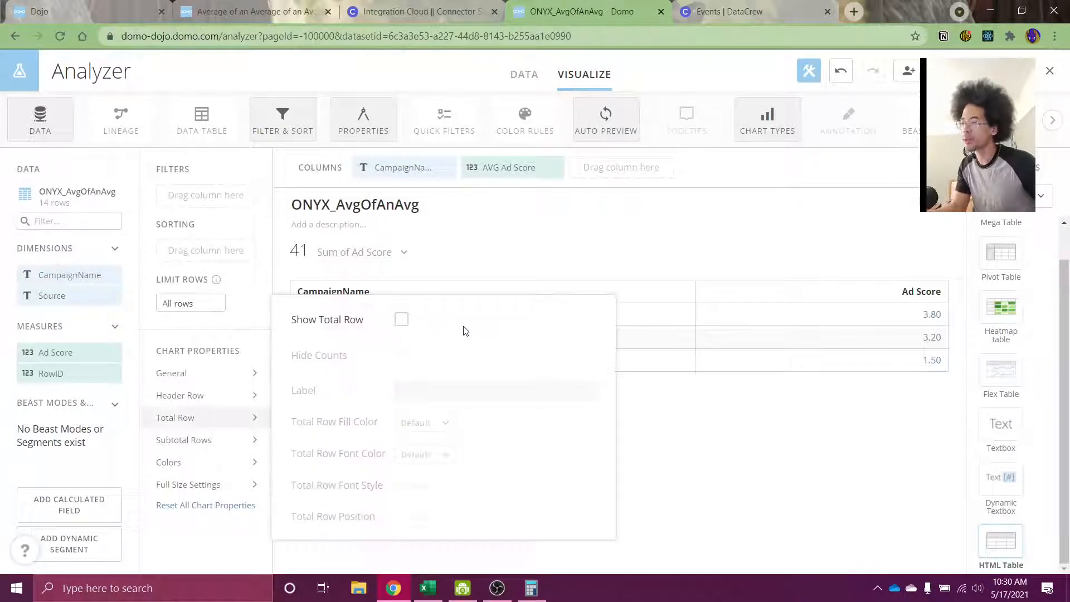
click(401, 319)
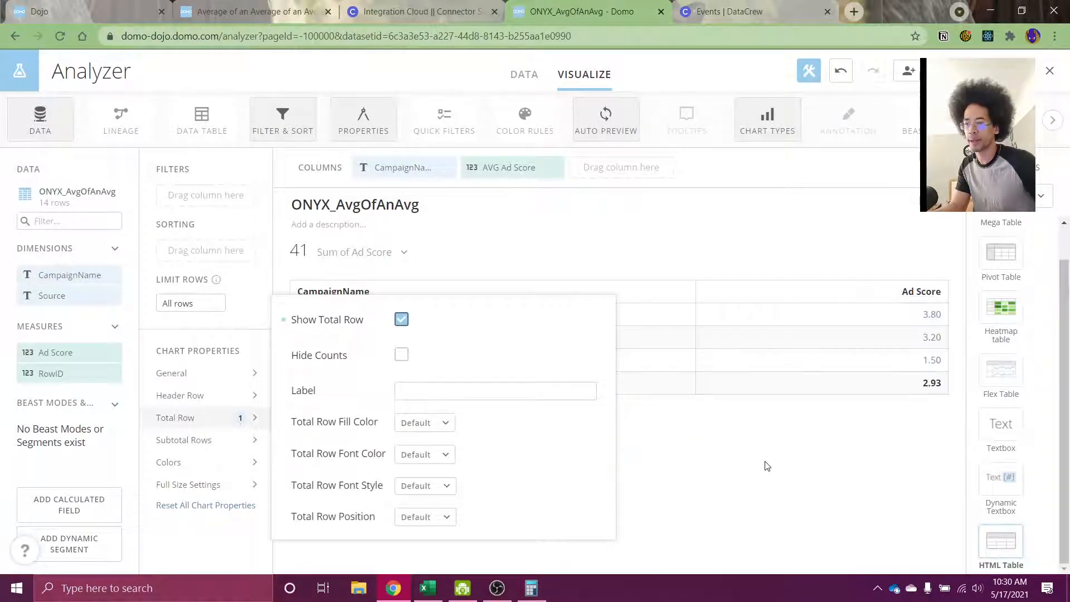
click(768, 464)
- Switch to the Excel workbook and compare the Ad Score line average in E20 with the average of campaign averages in F22
key(alt+Tab)
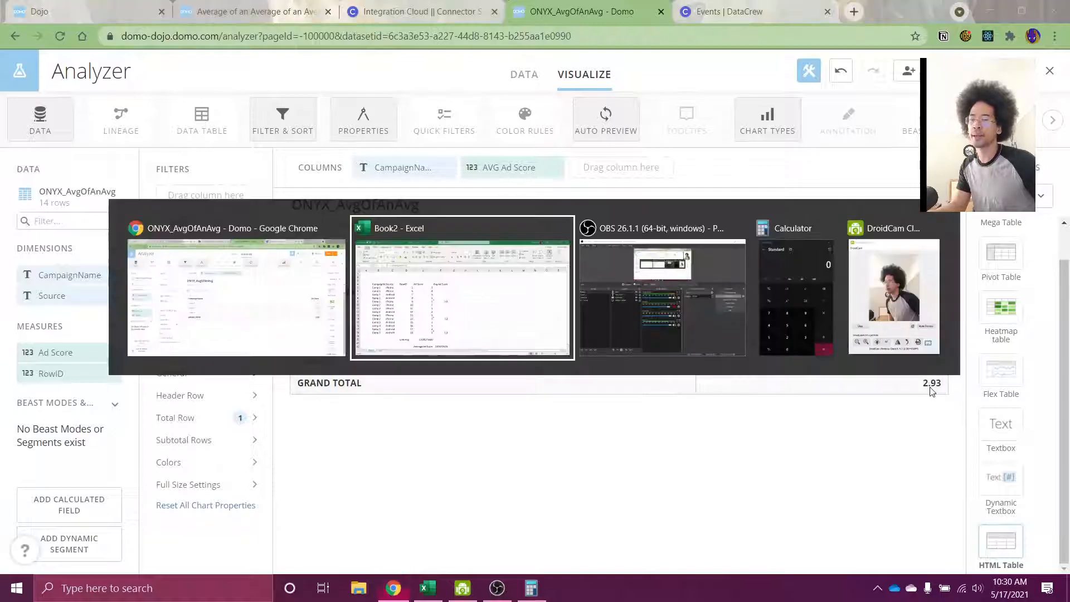
click(331, 494)
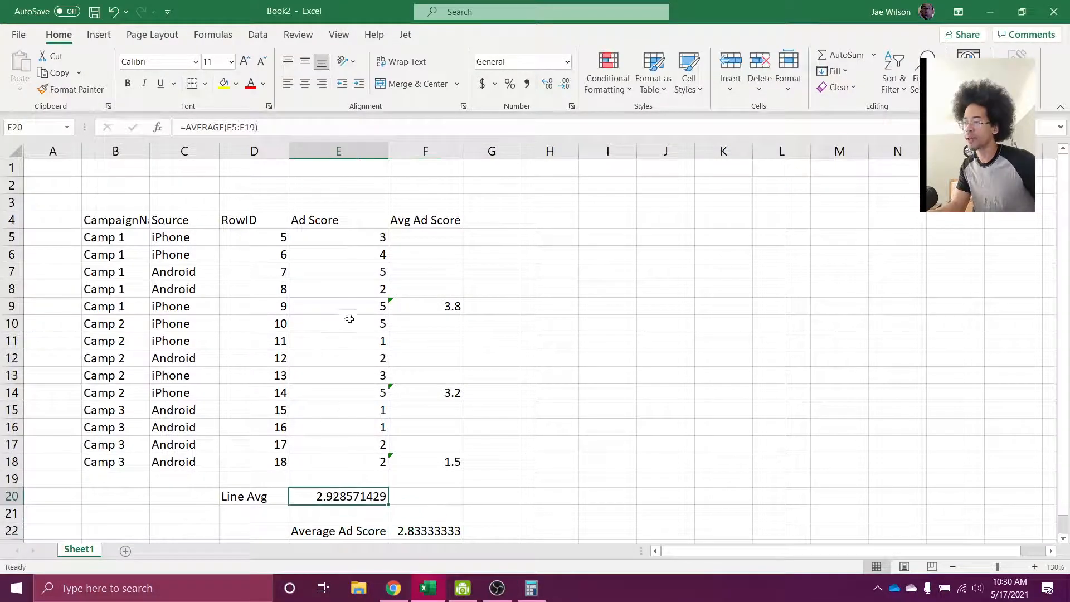
drag(351, 256, 353, 495)
drag(425, 289, 434, 530)
- Switch back to Domo and start a new calculated field with the formula avg(avg(`Ad Score`))
key(alt+Tab)
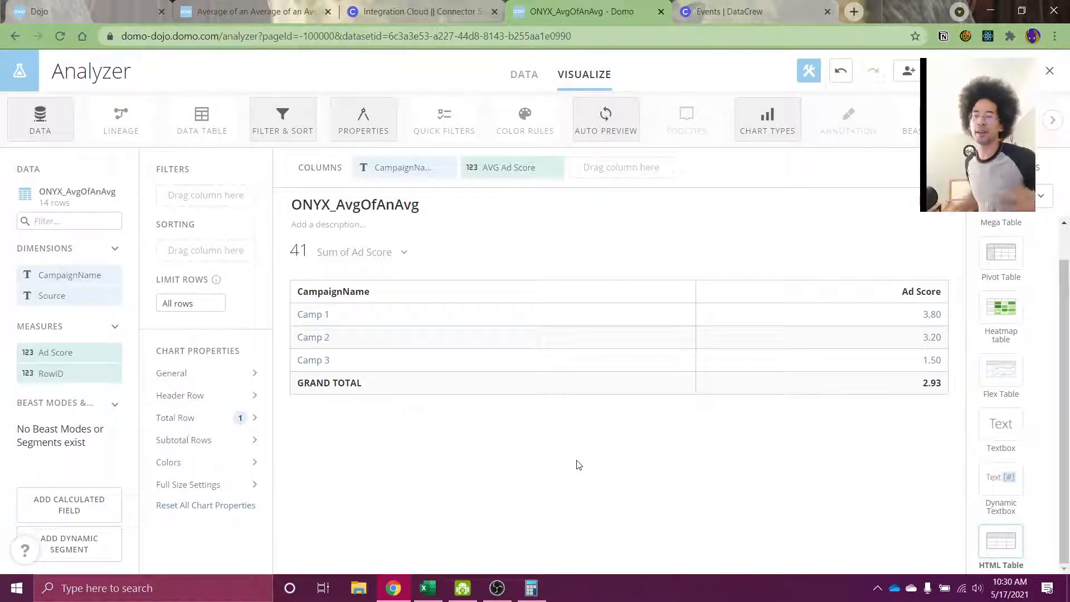
click(106, 513)
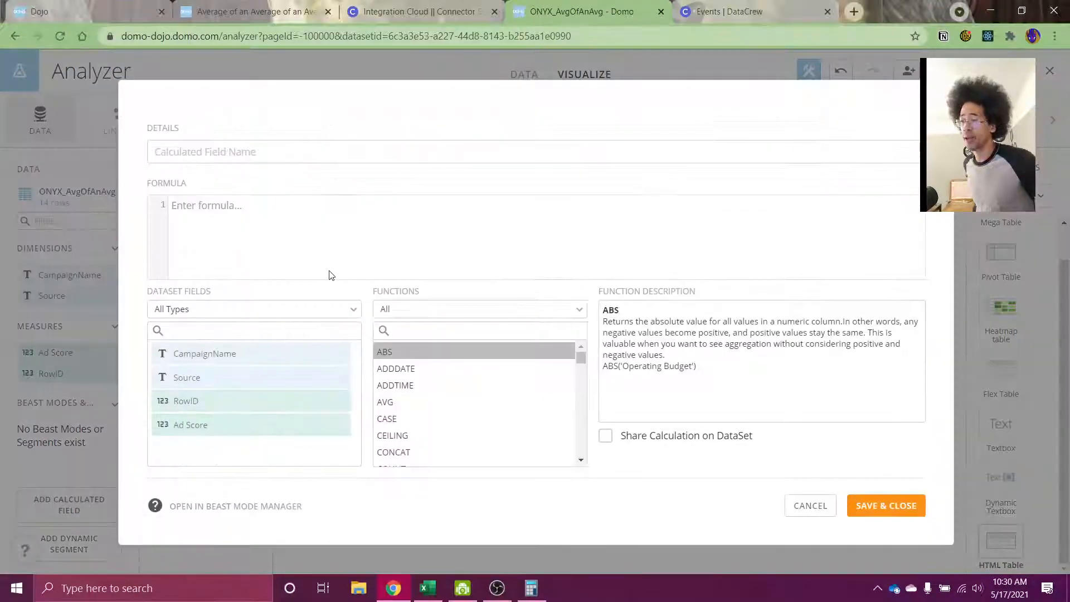
text(avg()
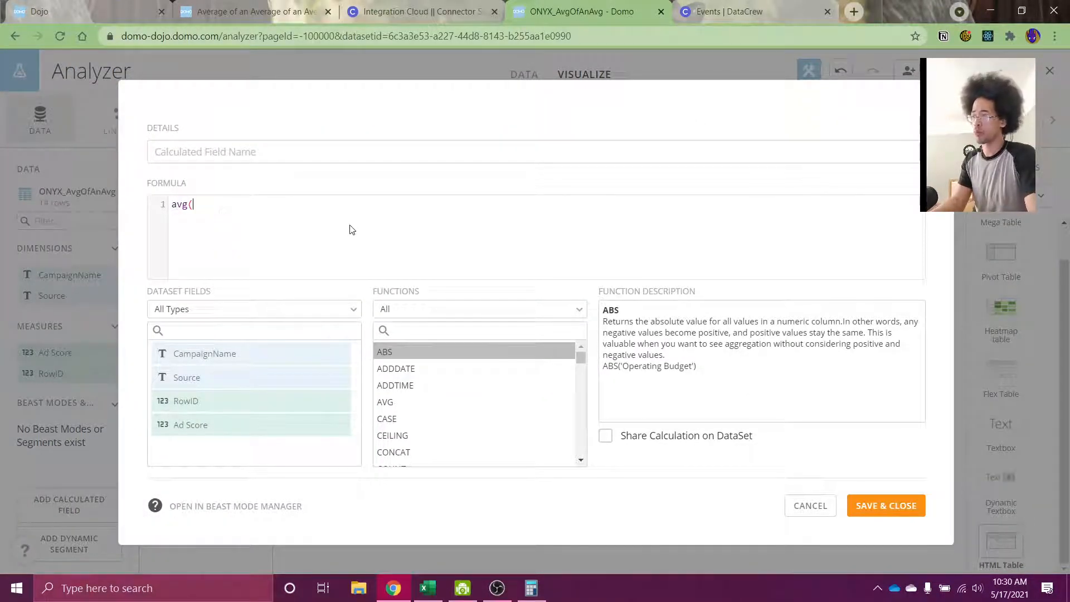
text(avg(ad)
key(Return)
key(BackSpace)
key(BackSpace)
text())
- Name the calculated field test1, extend its formula with over (), and save it
click(403, 149)
text(test1)
click(333, 201)
text(over ())
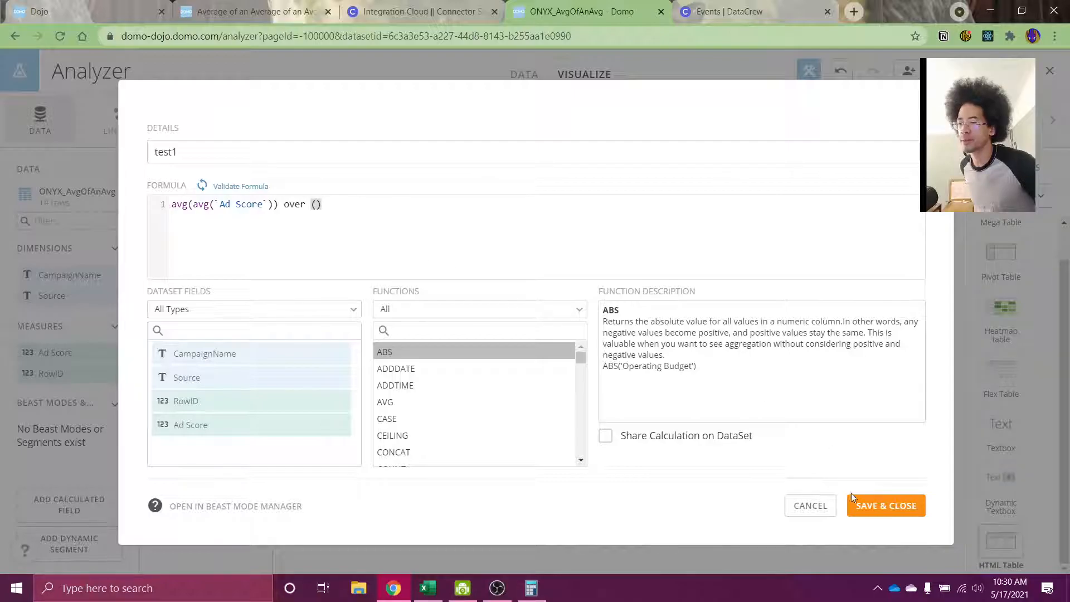
click(886, 506)
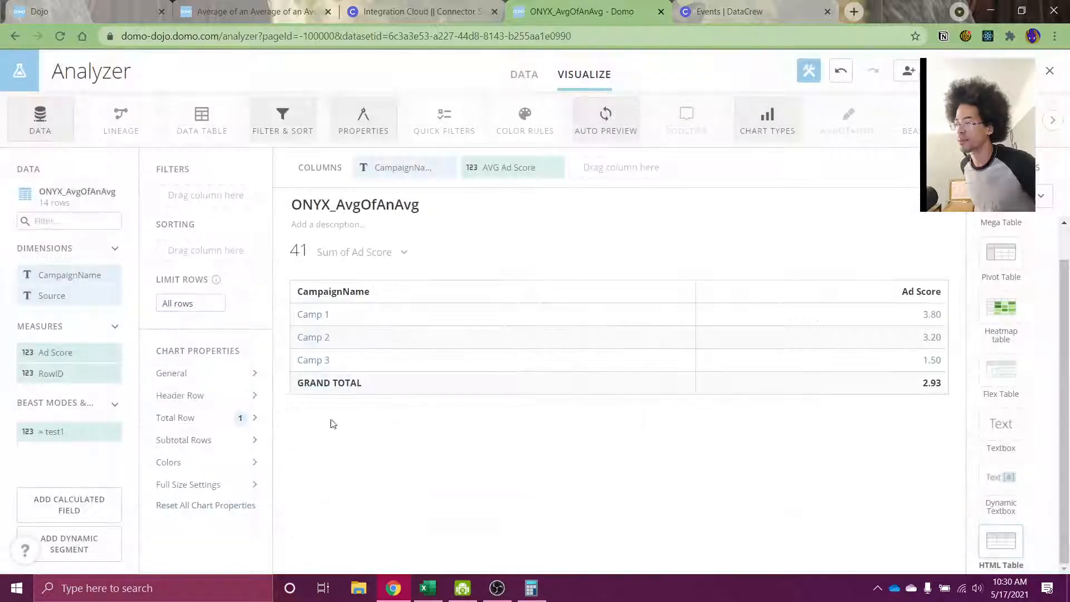
- Add the test1 calculated field as a table column after the average Ad Score
drag(52, 432, 628, 172)
click(628, 171)
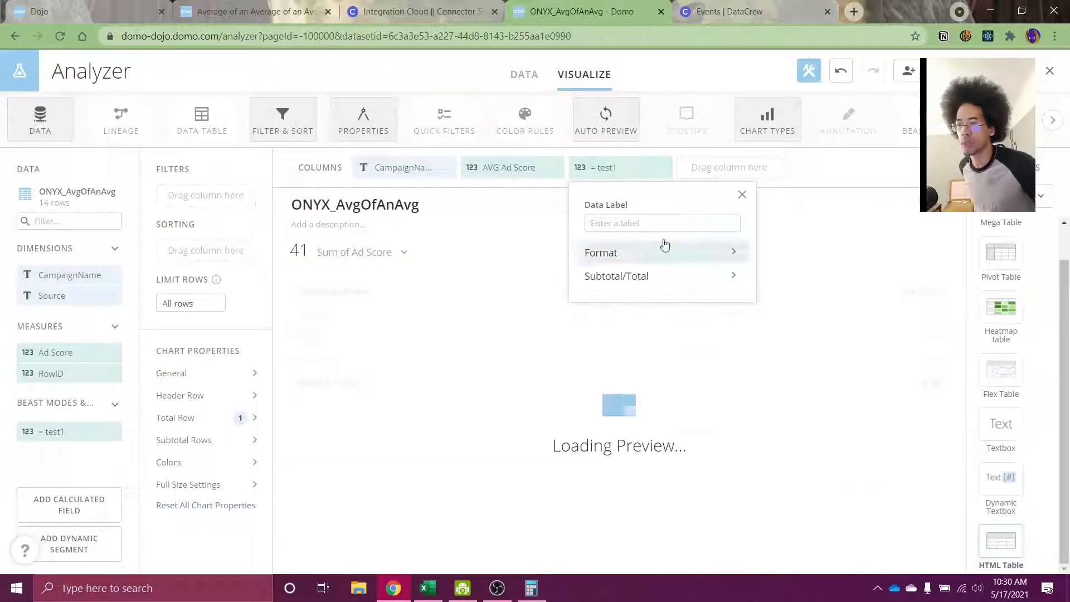
click(742, 194)
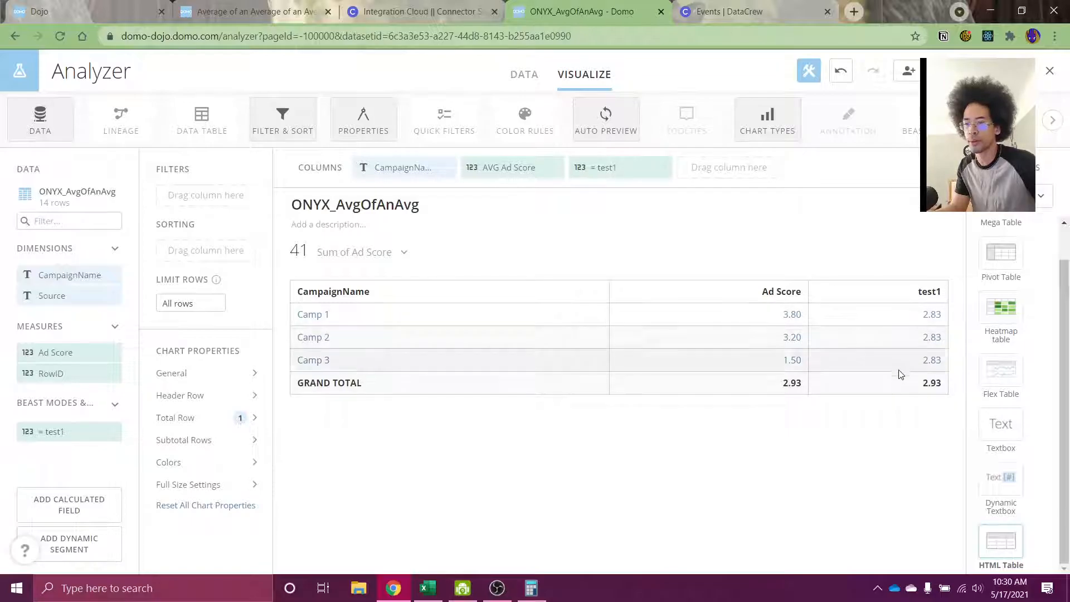
- Switch to Excel and check the Average Ad Score in F22 against the campaign averages in column F
key(alt+Tab)
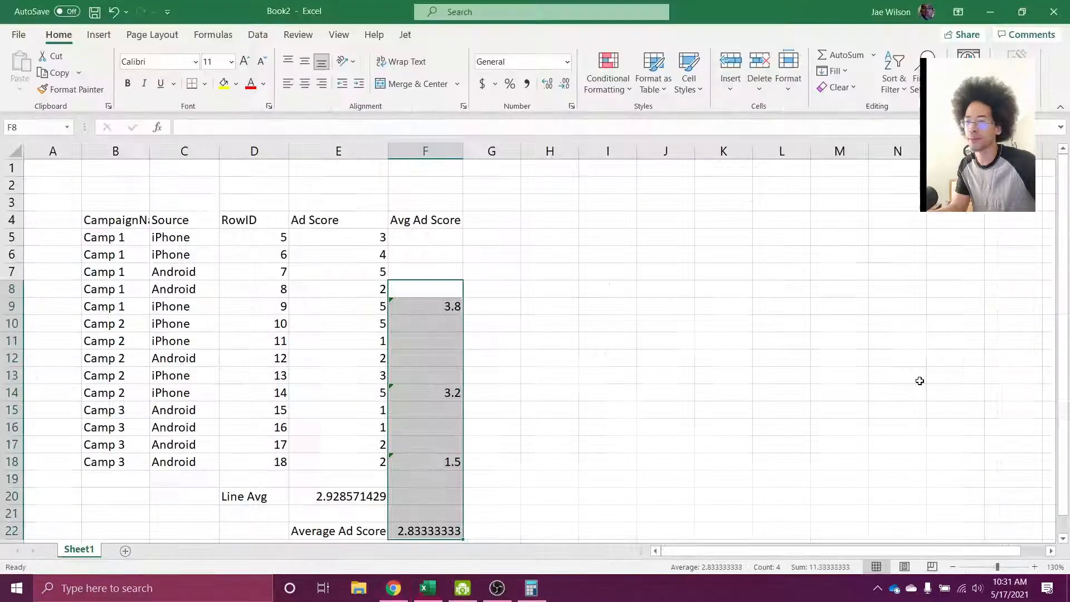
click(585, 463)
click(410, 527)
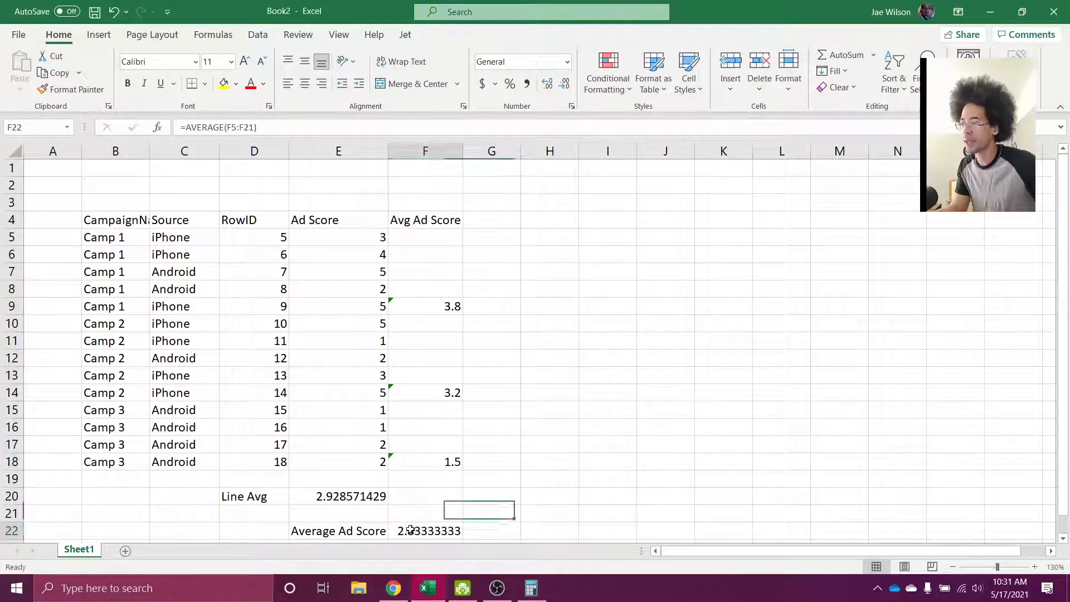
drag(445, 249, 441, 503)
click(432, 529)
click(436, 307)
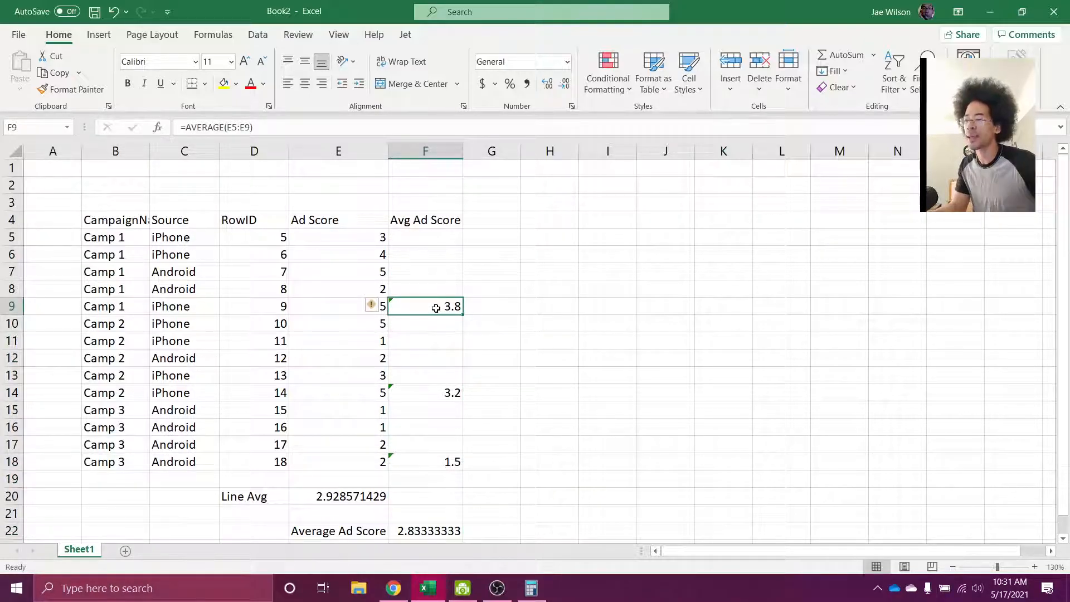
- Compare each campaign's average in column F with the overall Average Ad Score formula in F22
drag(123, 236, 118, 306)
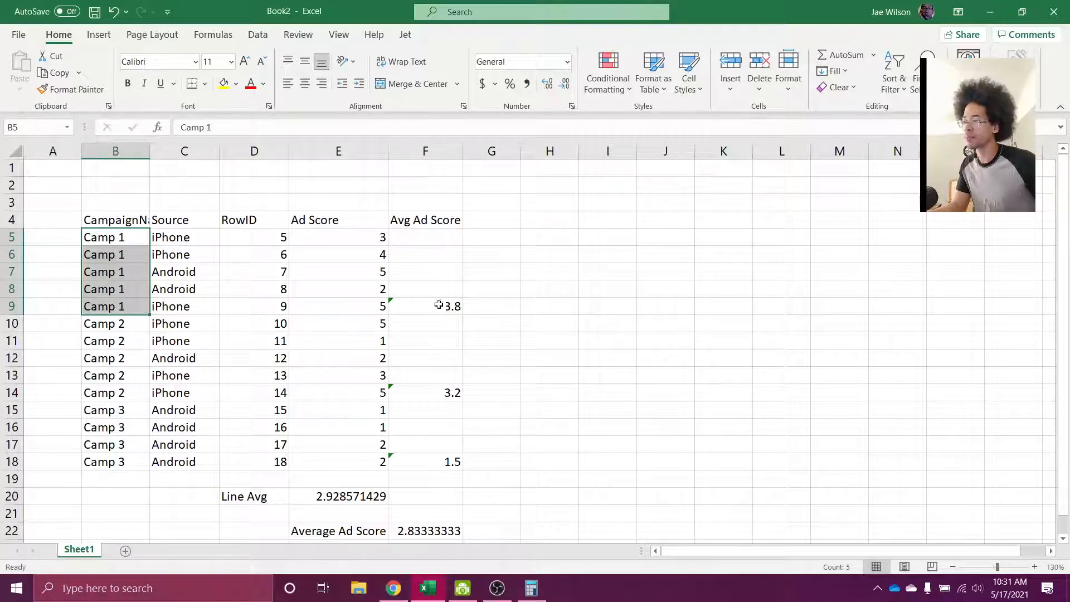
click(430, 305)
click(424, 394)
click(428, 461)
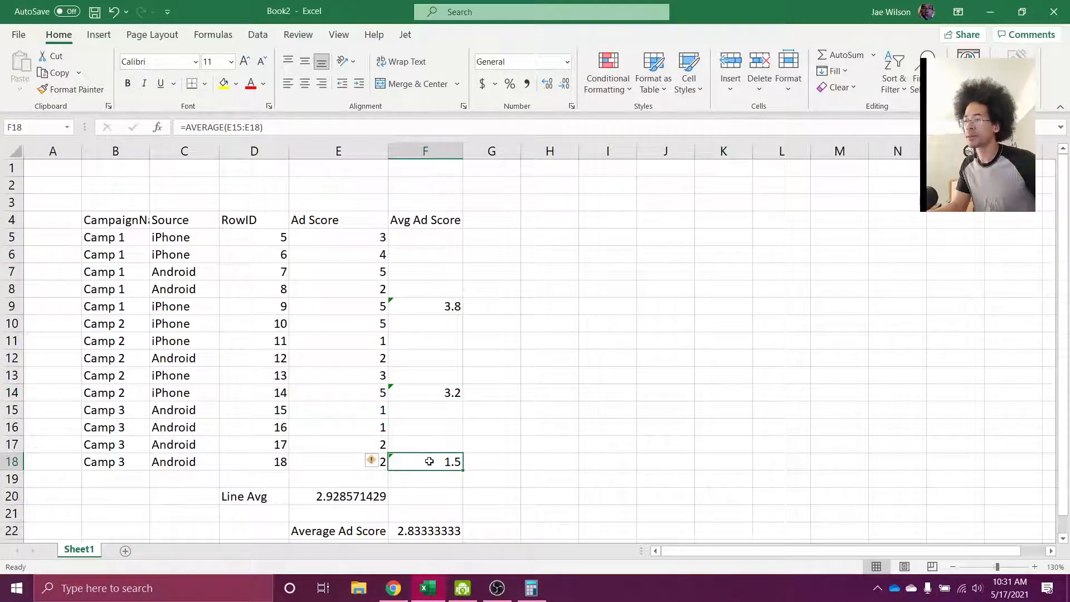
drag(434, 238, 449, 504)
click(440, 530)
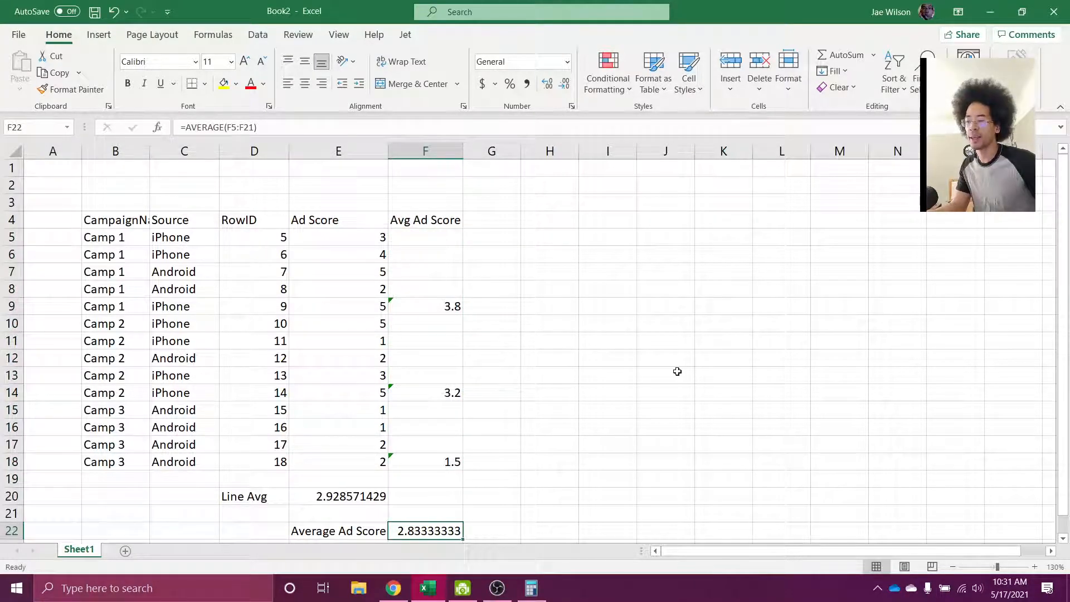
- Switch to Domo and add Source as a table column between CampaignName and the average Ad Score
key(alt+Tab)
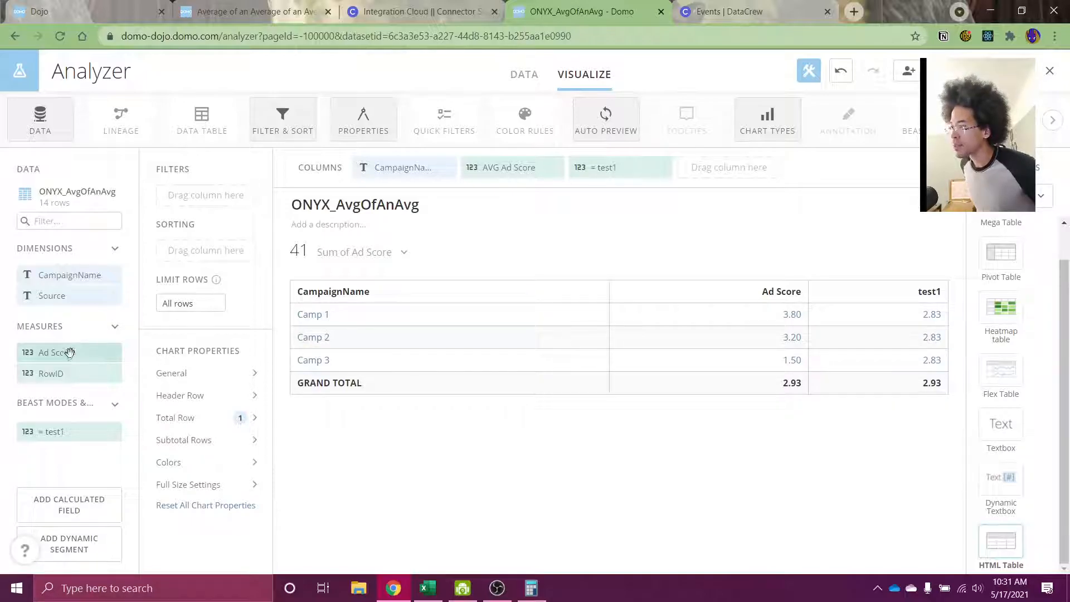
drag(63, 294, 490, 163)
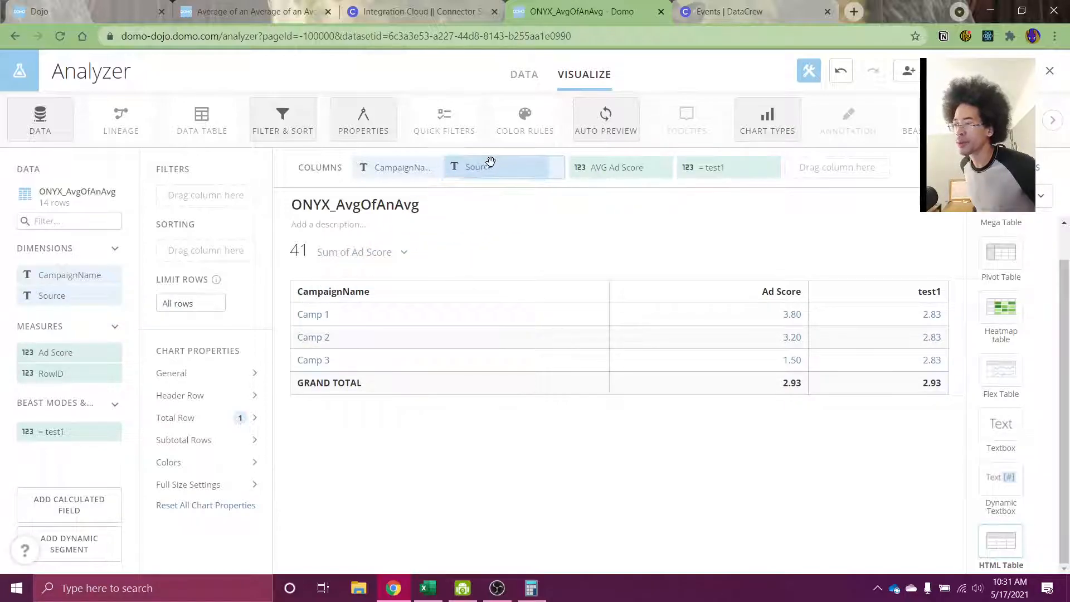
click(490, 166)
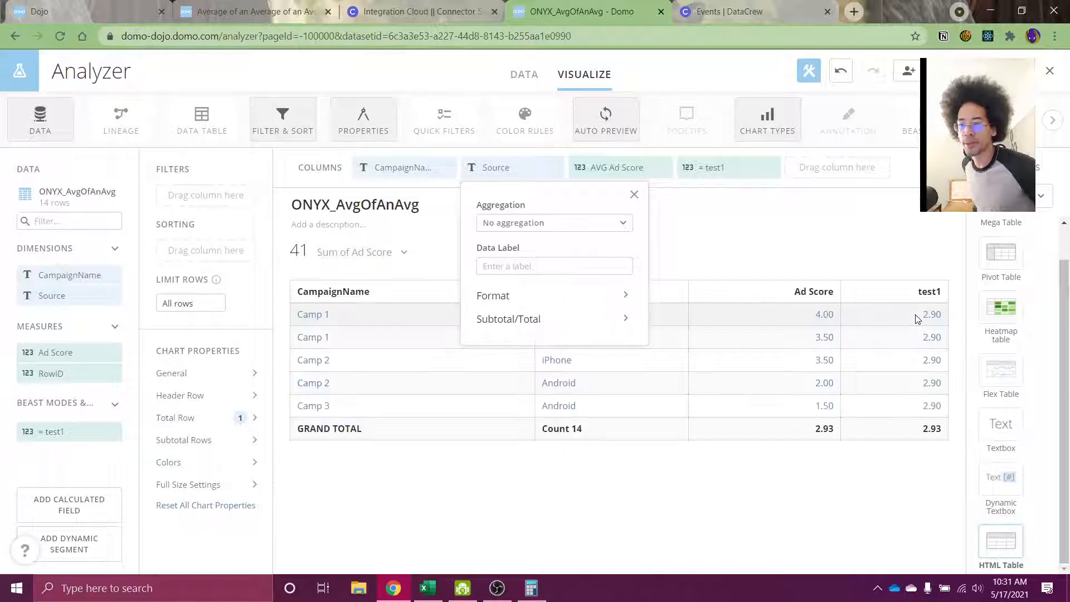
click(625, 429)
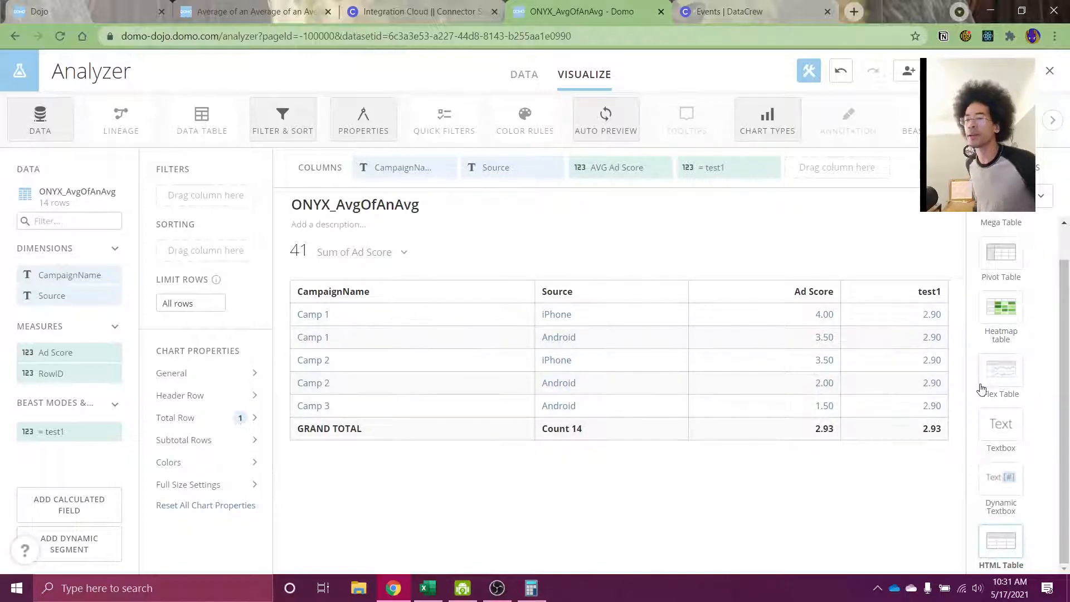
- Add partition by `CampaignName` inside the over clause of test1, save it, and review the formula
click(62, 430)
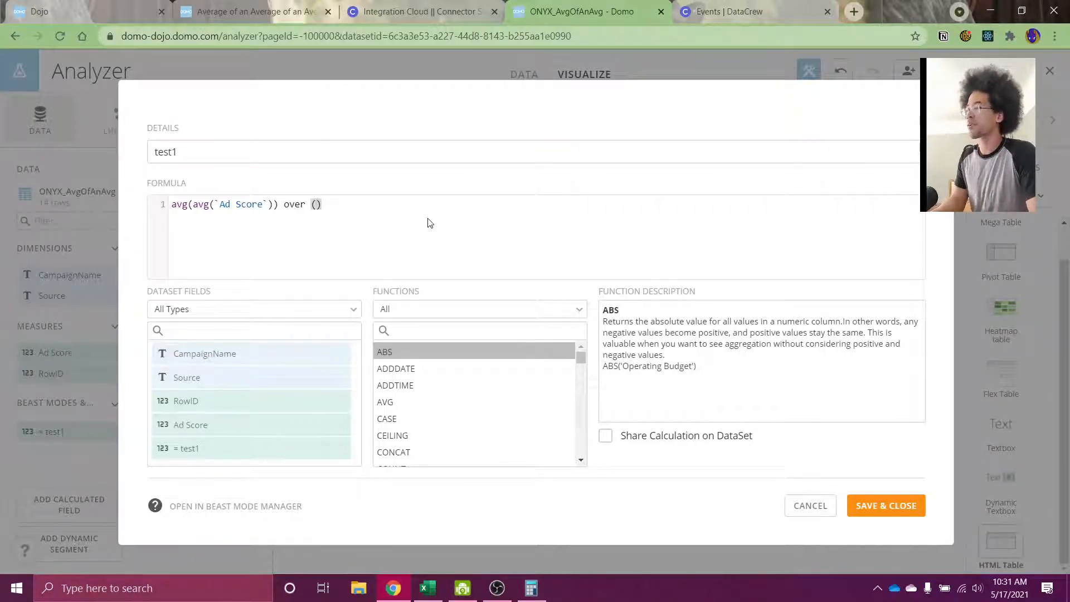
text(partition by `CampaignName`)
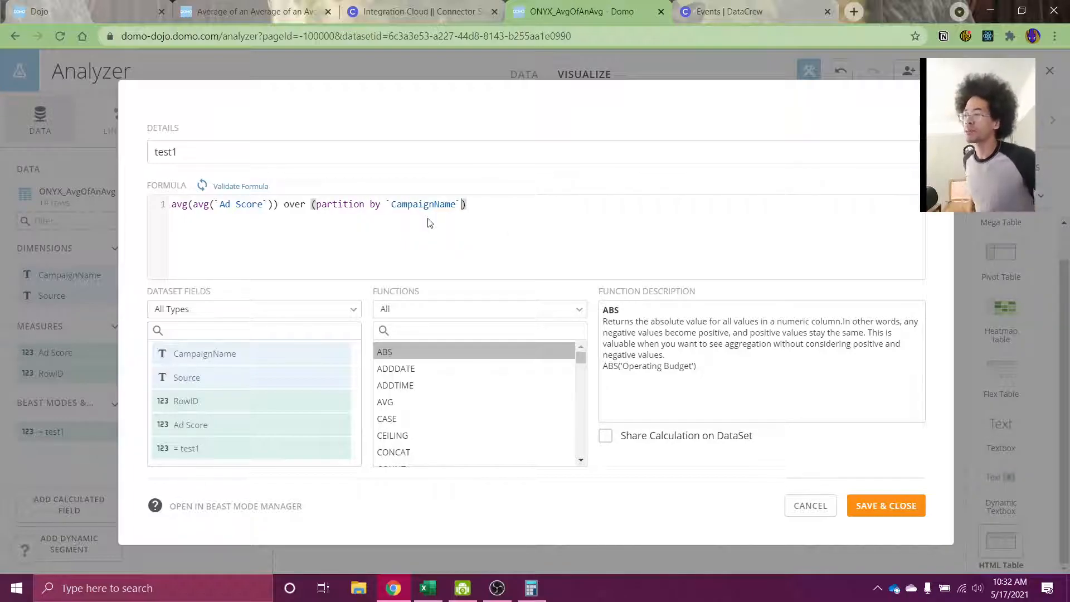
click(857, 506)
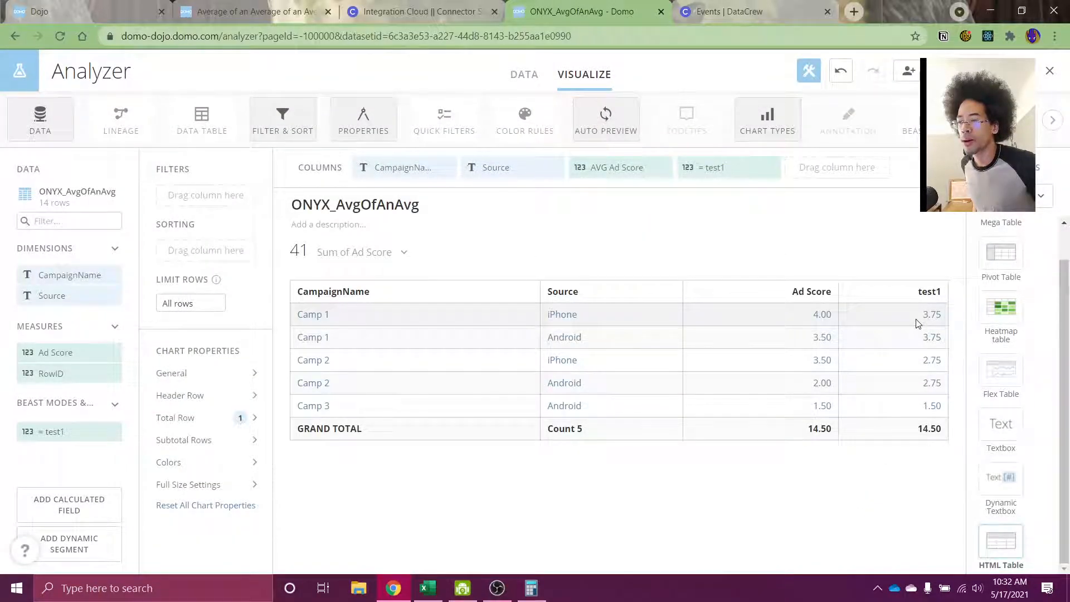
click(50, 431)
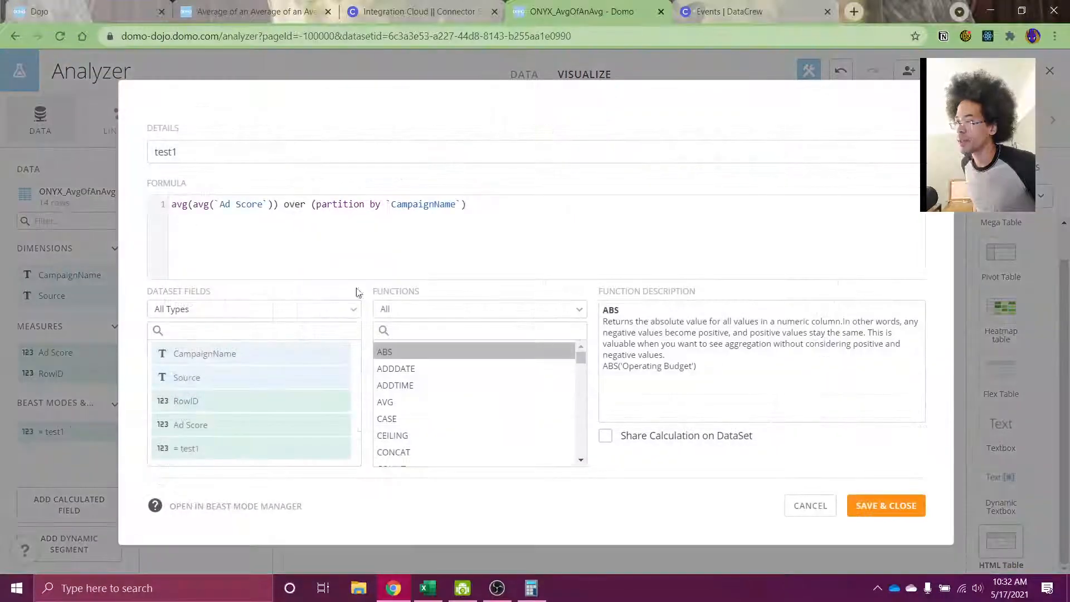
click(806, 508)
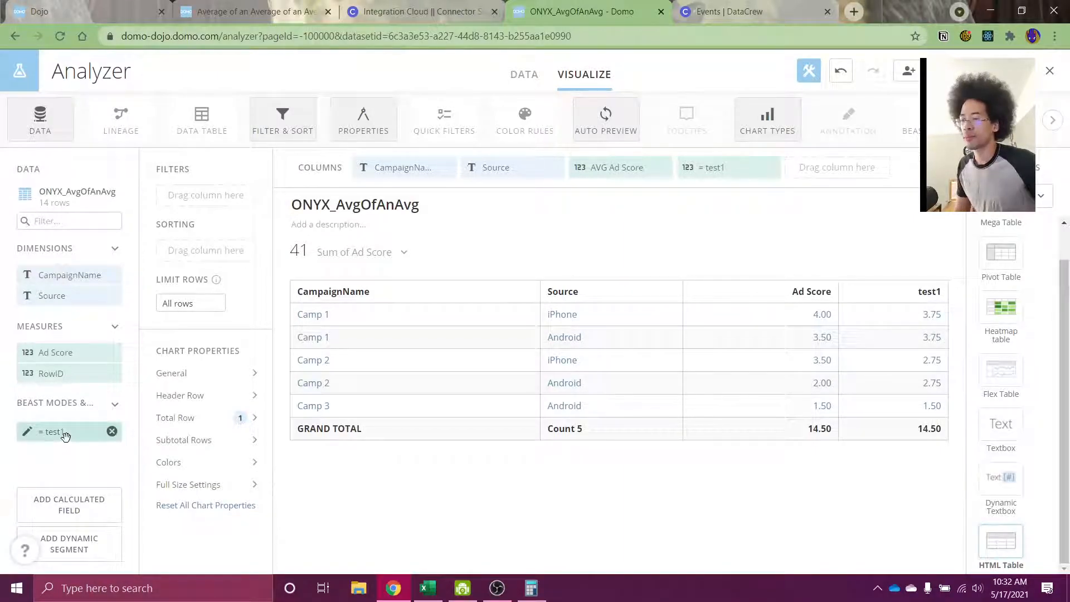
mouse_move(65, 435)
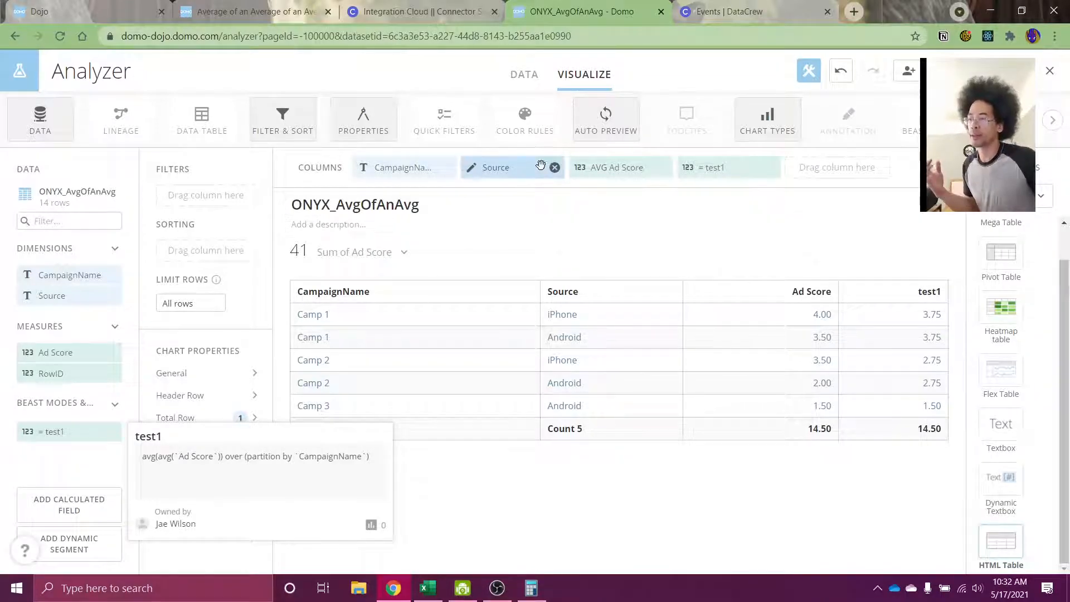
- Remove the Source column from the table, then delete the partition clause from test1's formula and save it
click(555, 167)
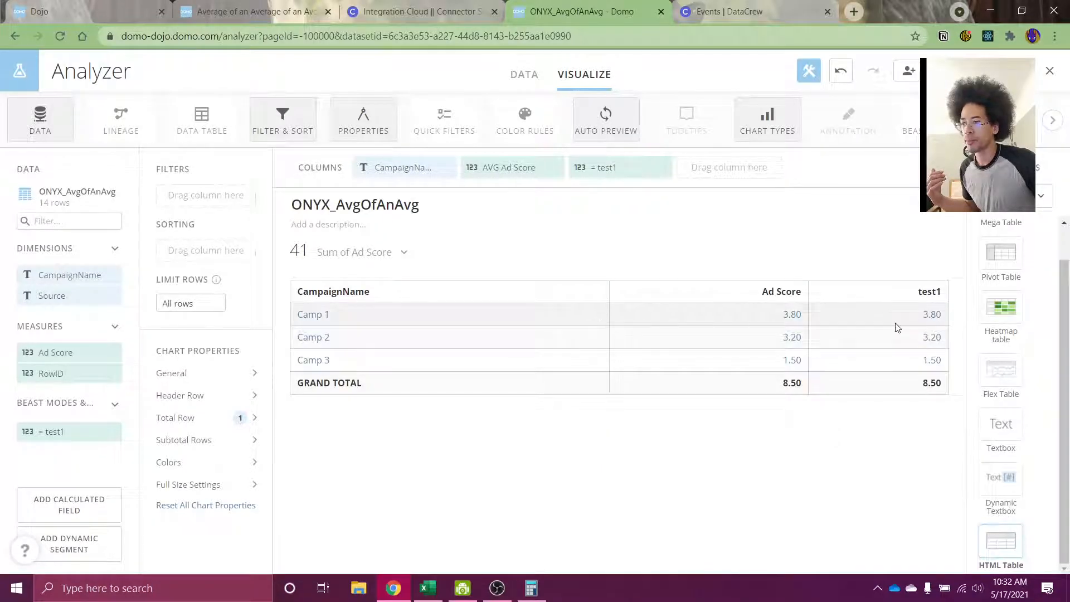
click(112, 431)
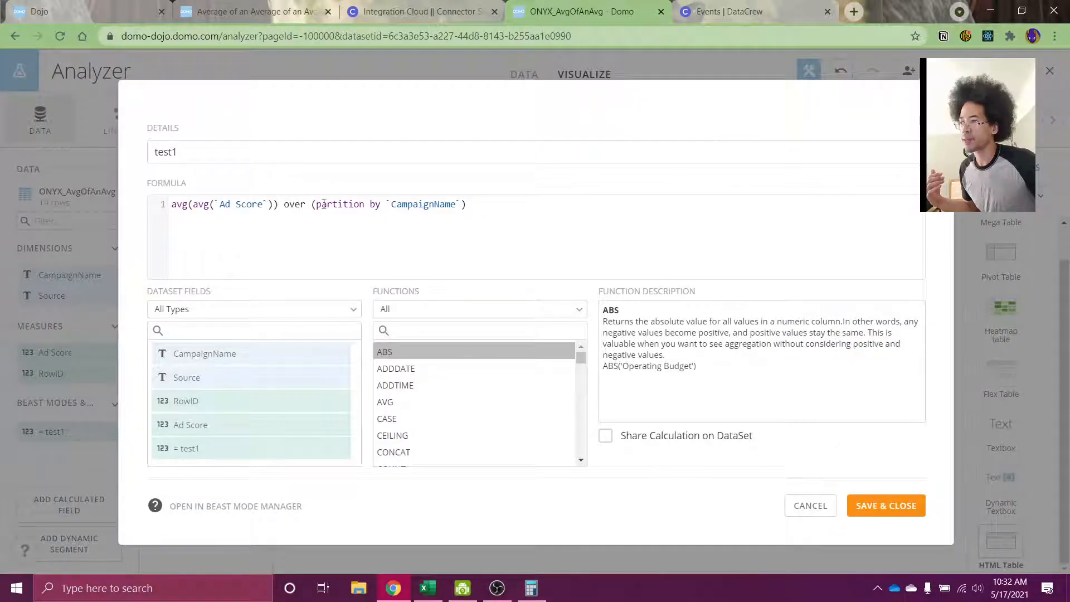
drag(317, 204, 464, 209)
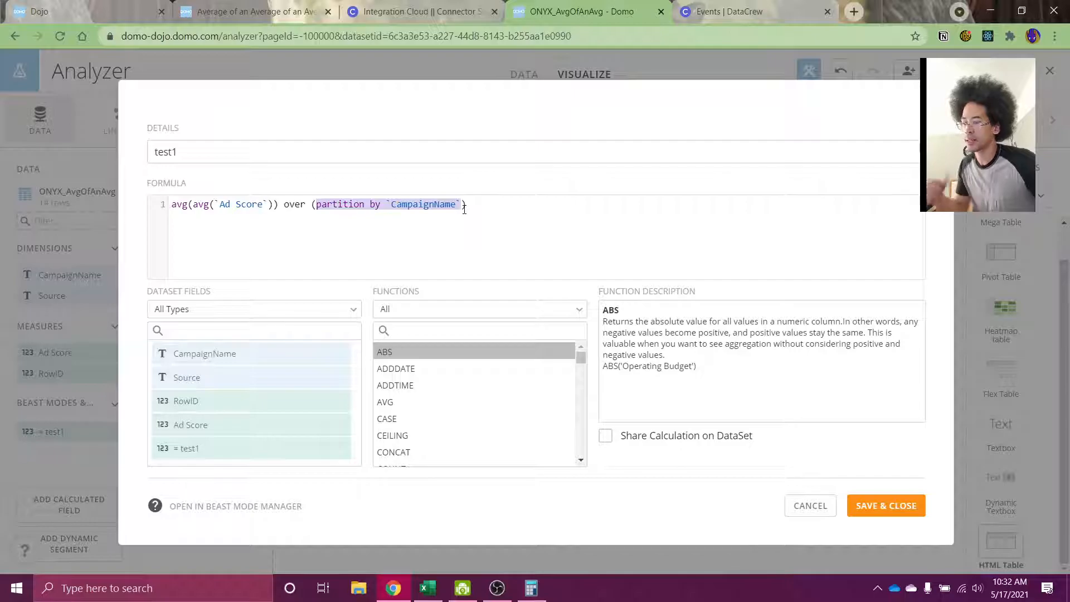
key(BackSpace)
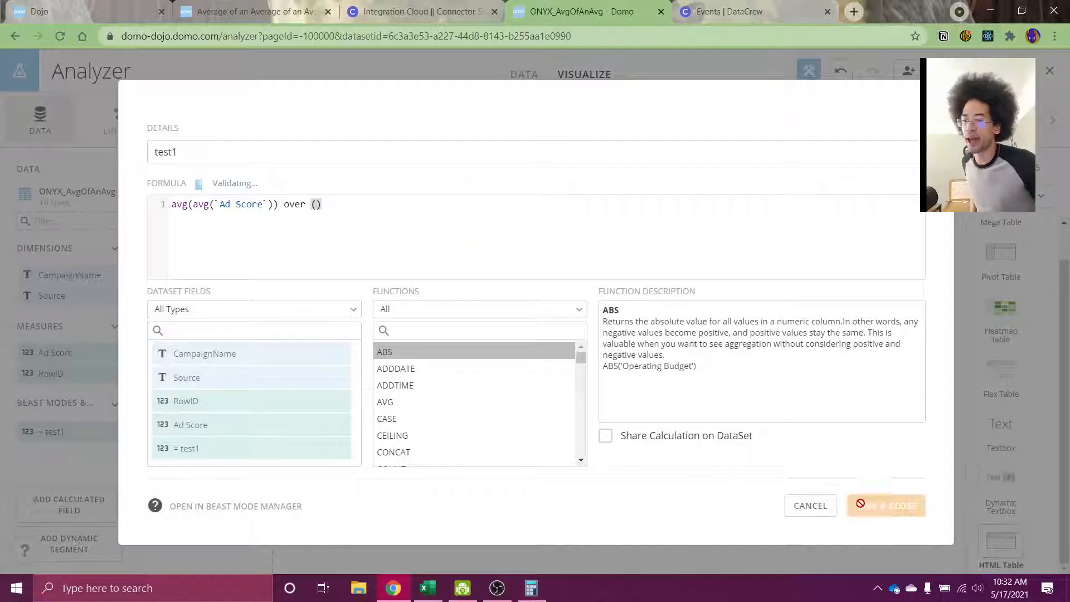
click(863, 505)
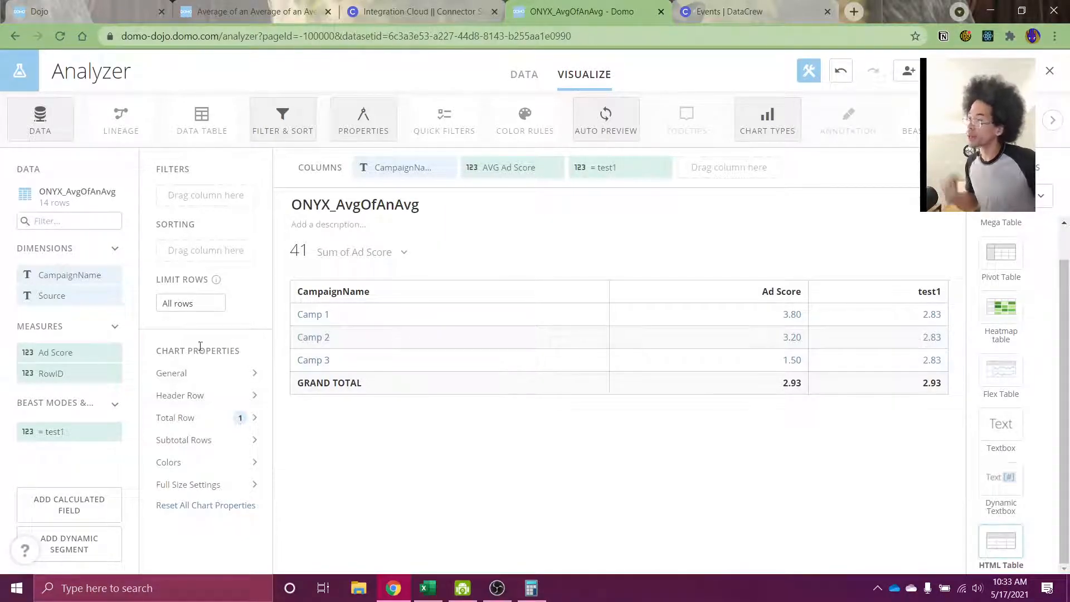
- Try the table again with Source added after CampaignName, and take that column back out
drag(63, 296, 496, 170)
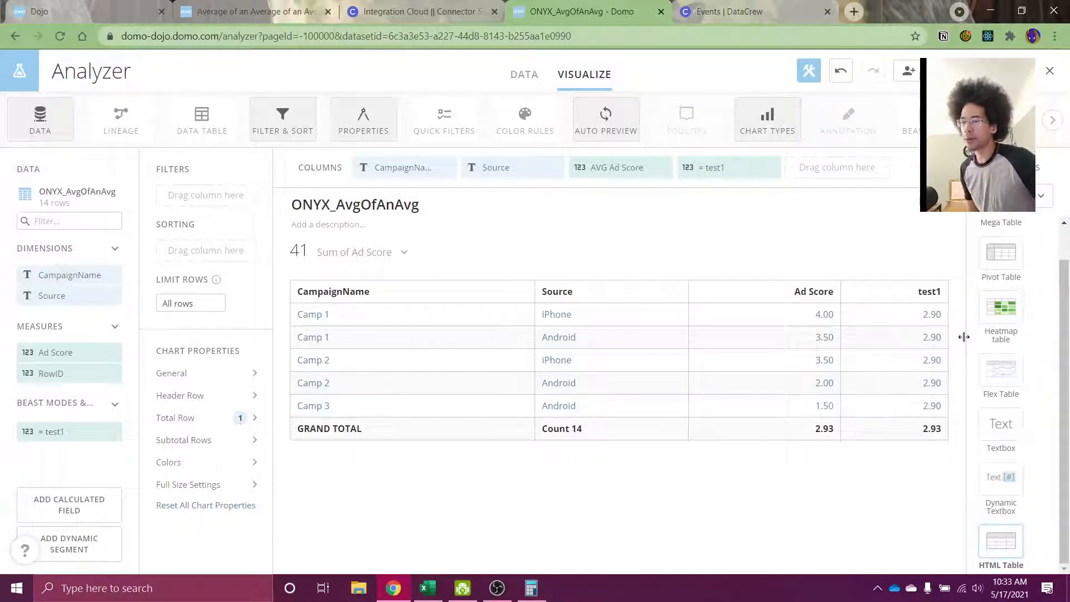
click(554, 167)
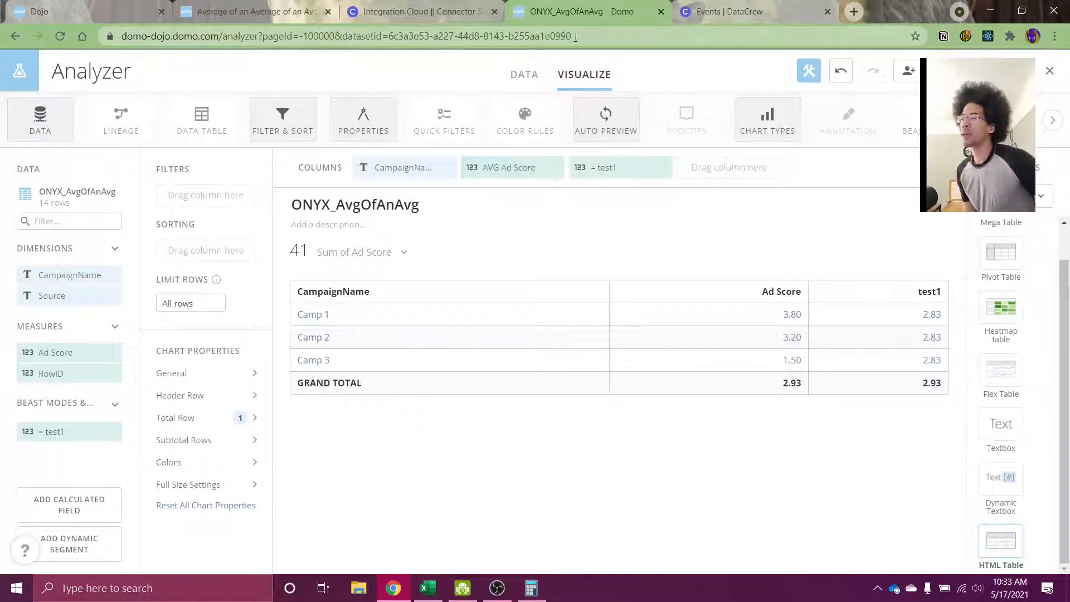
- Group the dataset view by CampaignName with the average of Ad Score, and check the card's visualization
click(529, 87)
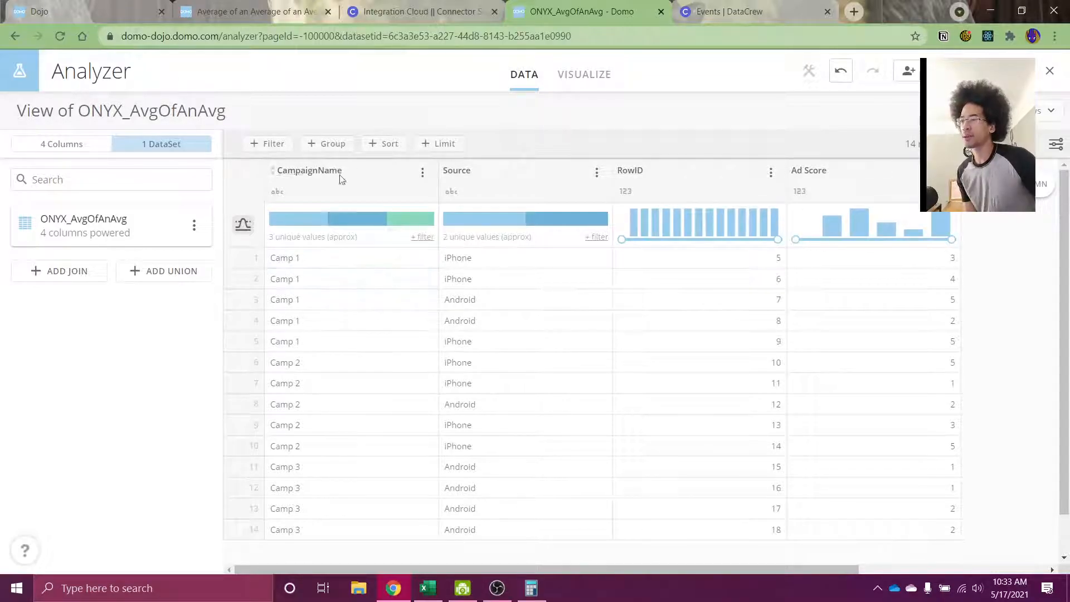
click(321, 144)
drag(334, 231, 546, 212)
drag(370, 300, 685, 318)
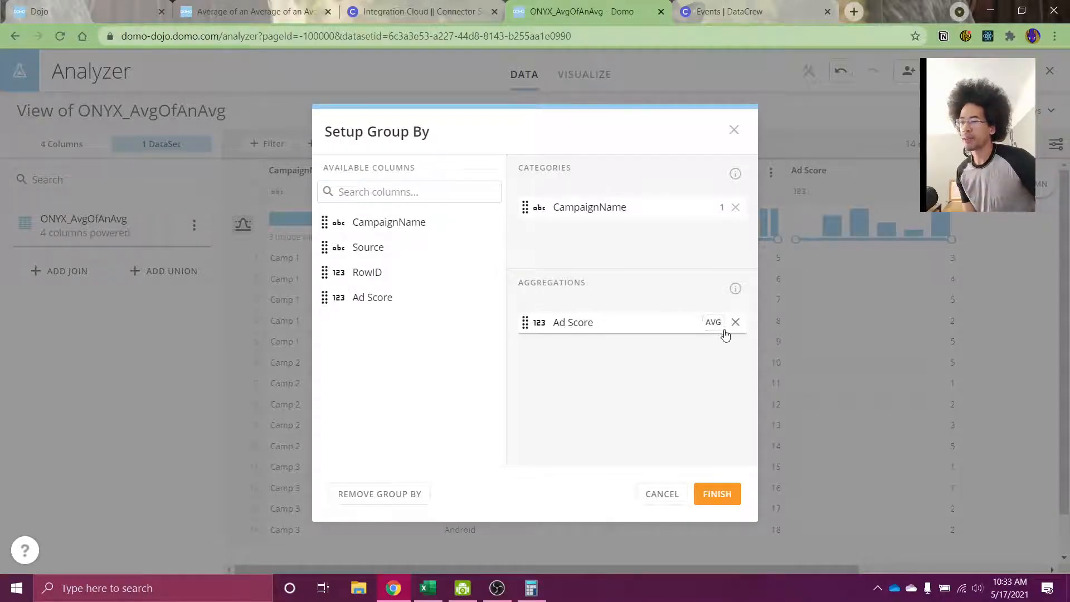
click(707, 495)
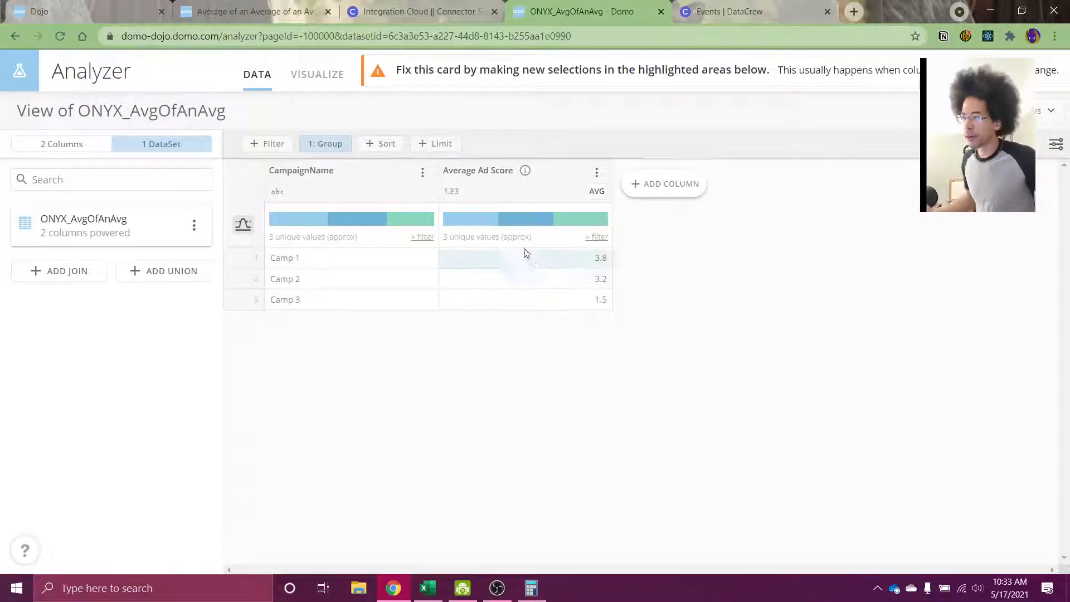
click(313, 76)
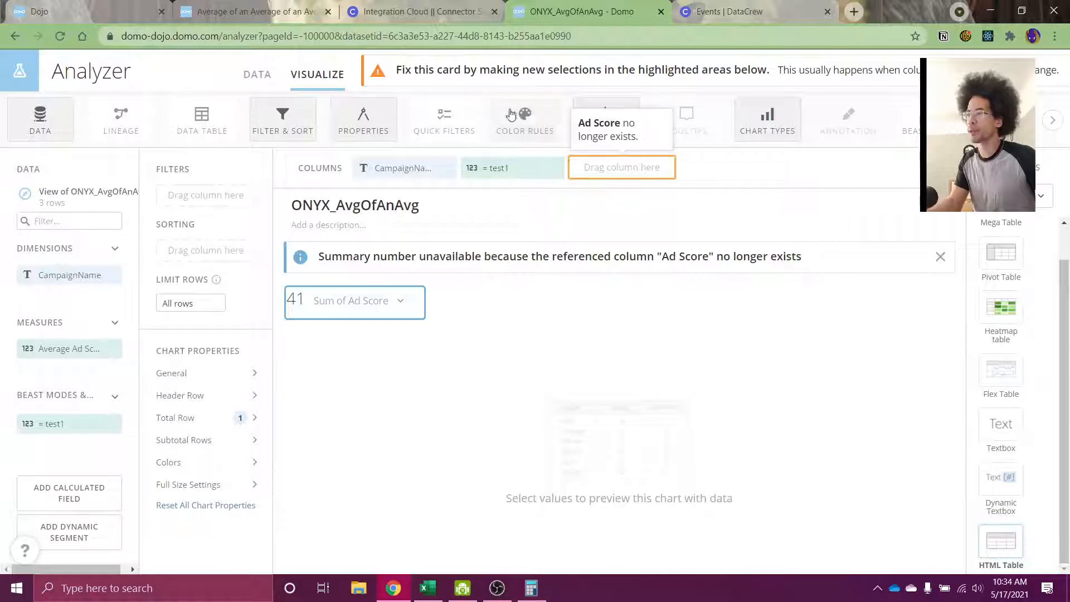
- Leave the Analyzer and open the ONYX_AvgOfAnAvg_DASH dataflow for editing
click(16, 35)
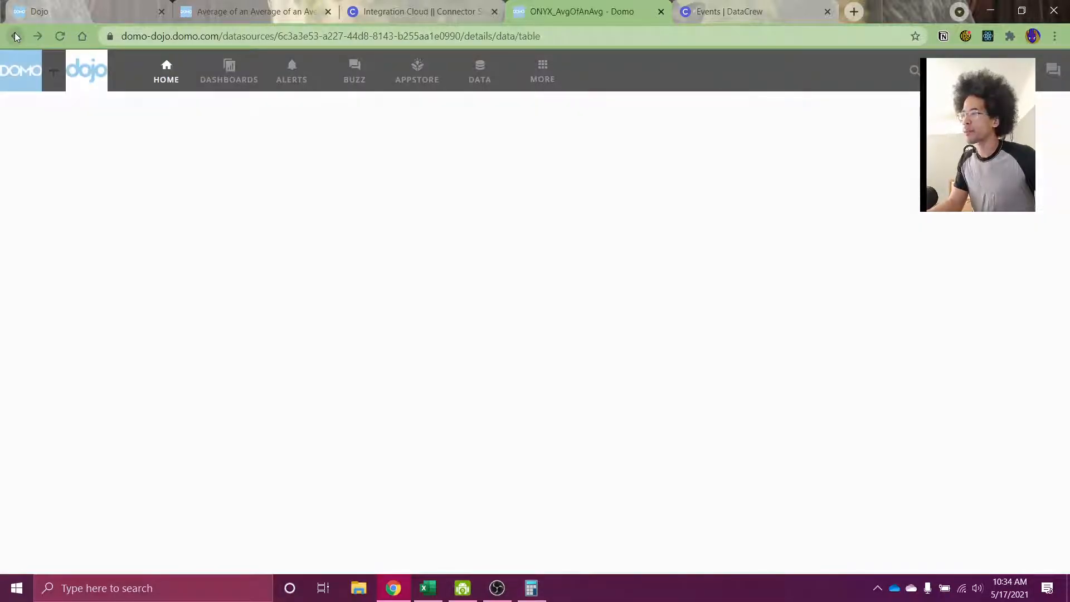
click(15, 36)
click(483, 74)
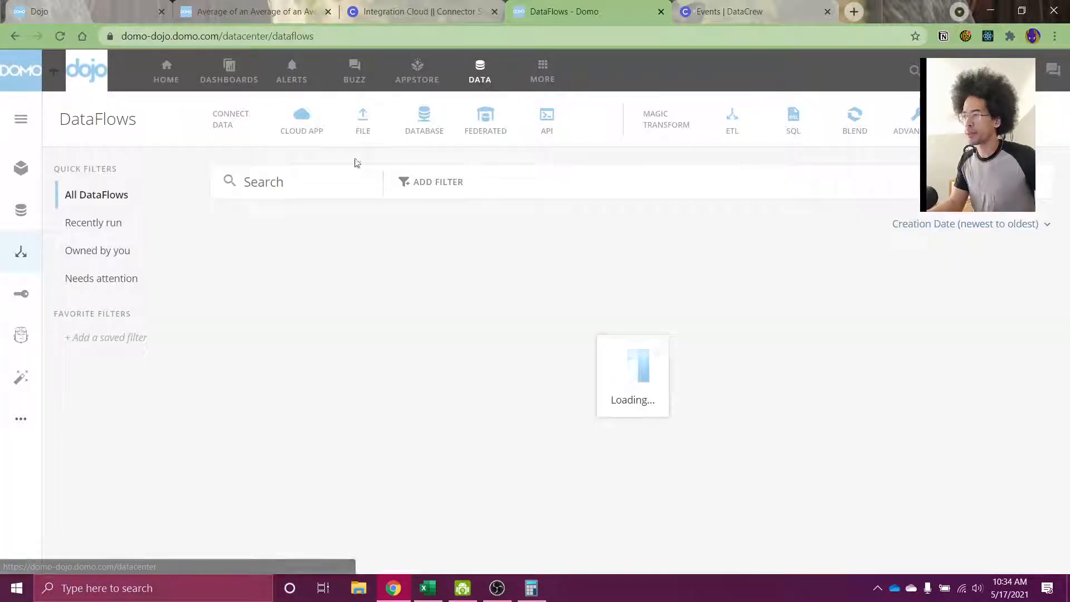
click(299, 266)
click(984, 140)
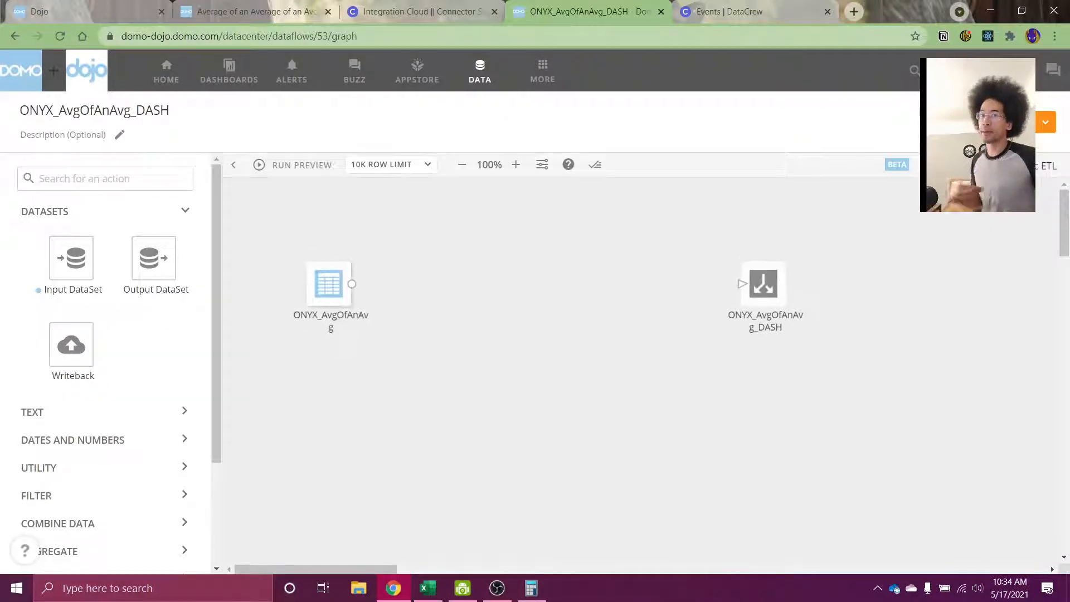
- Add a Group By action to the dataflow and connect the ONYX_AvgOfAnAvg input to it
drag(741, 262, 741, 271)
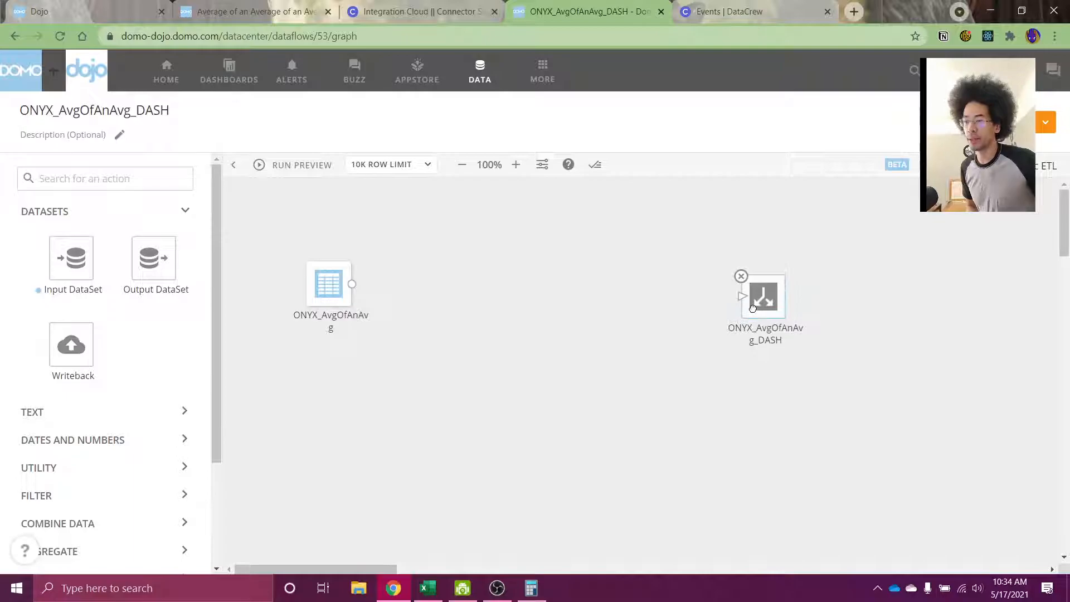
click(111, 179)
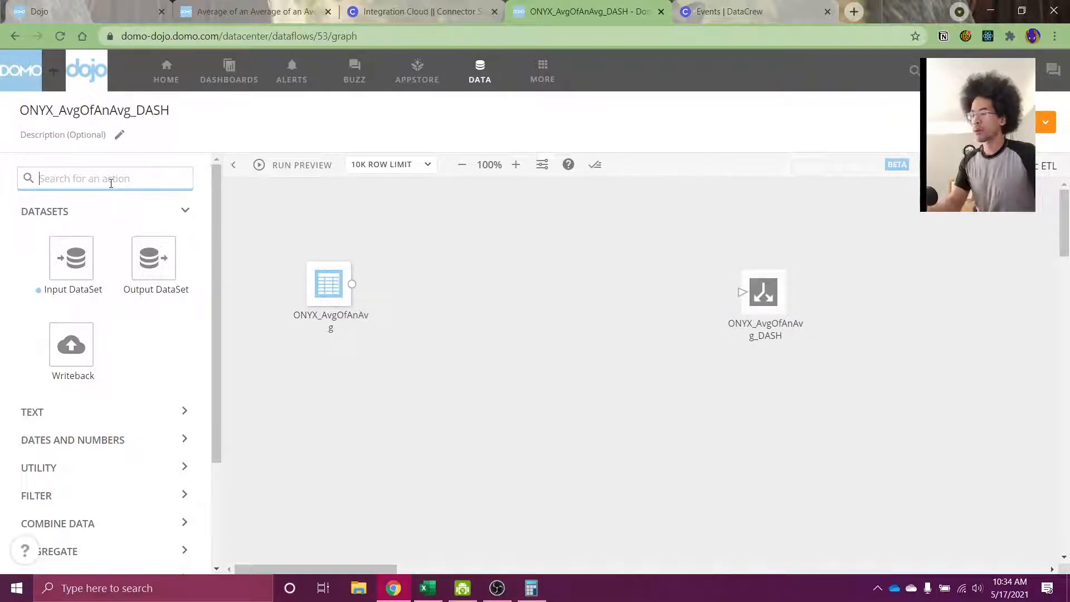
text(group)
drag(71, 257, 446, 367)
click(477, 244)
drag(351, 284, 429, 382)
- Open the Group By configuration and choose CampaignName as the grouping column
click(429, 384)
click(284, 516)
click(300, 415)
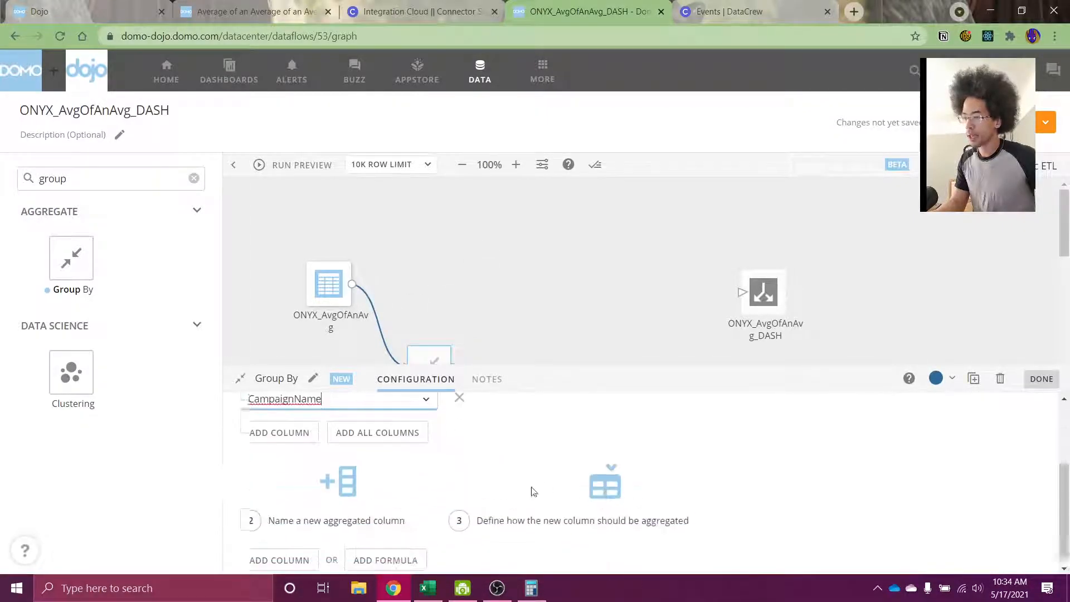
- Add an aggregated column named Ad Score_AvgByCampaign that takes the Average of Ad Score, and close the configuration
click(282, 553)
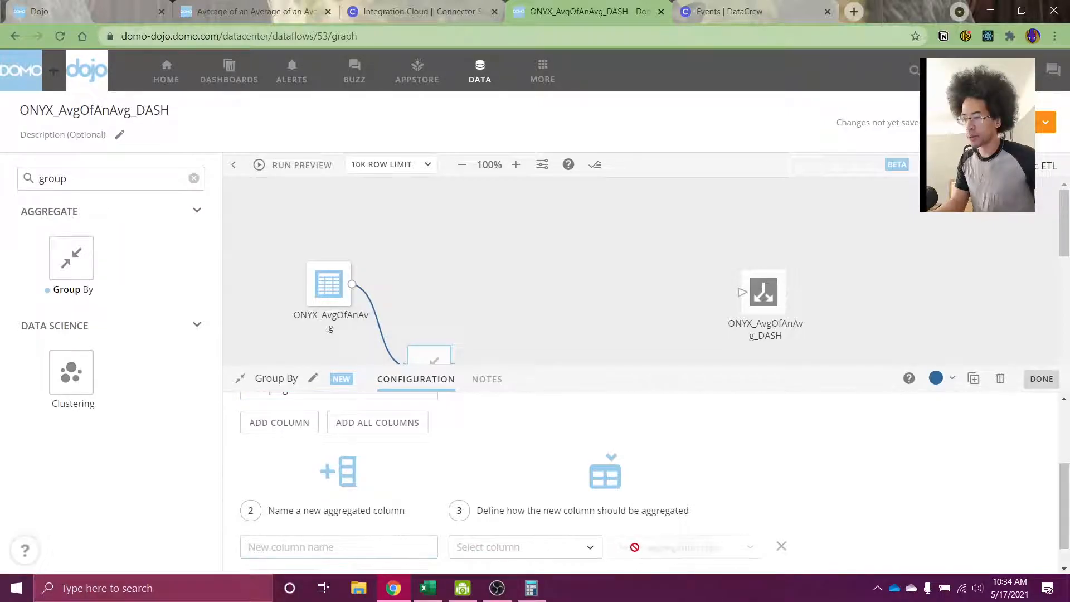
click(558, 547)
click(540, 511)
click(617, 545)
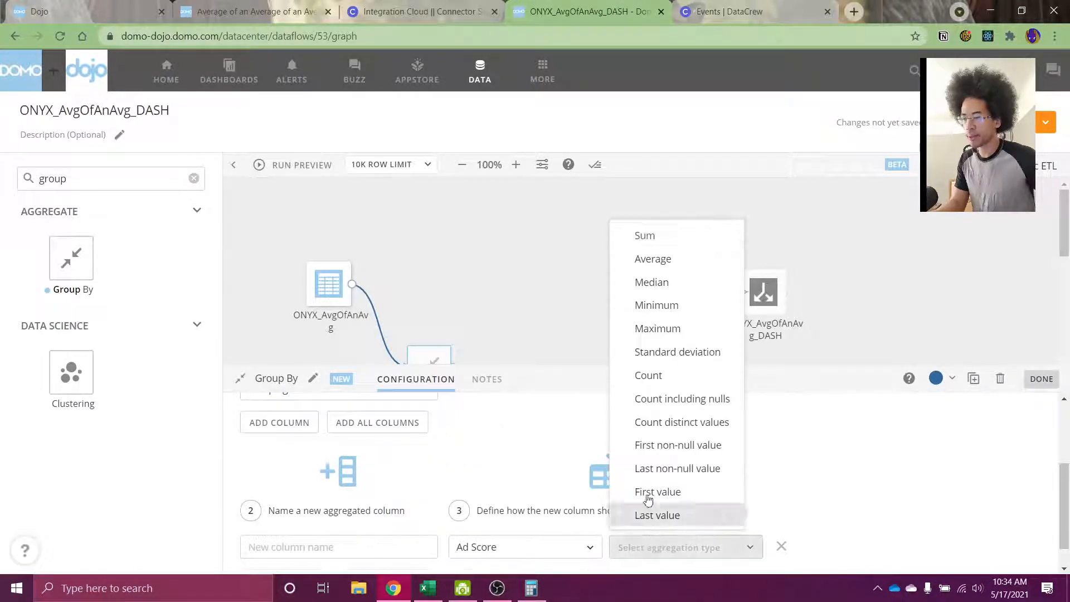
click(652, 258)
click(347, 542)
text(Ad Score )
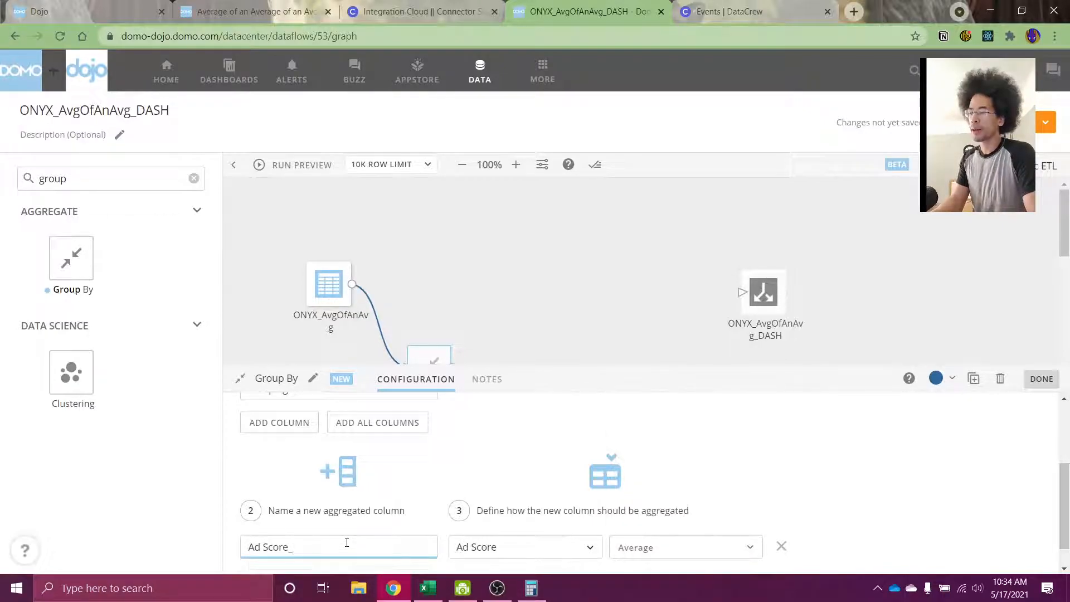
text(AvgByCampaign)
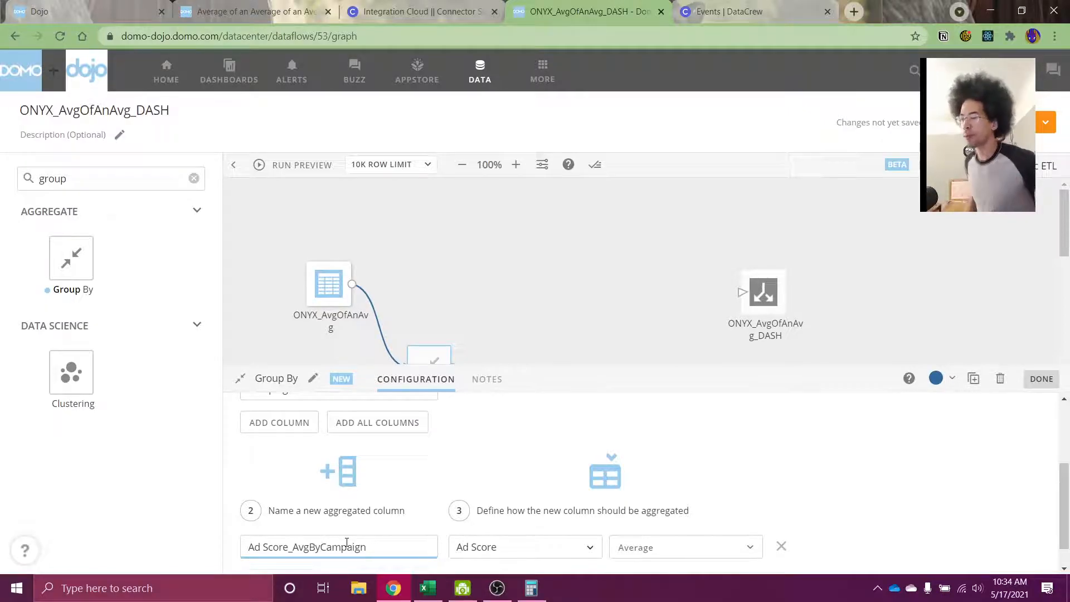
click(536, 283)
- Add an Append Rows action fed by the ONYX_AvgOfAnAvg input and Group By, and connect it to the ONYX_AvgOfAnAvg_DASH output
double_click(117, 177)
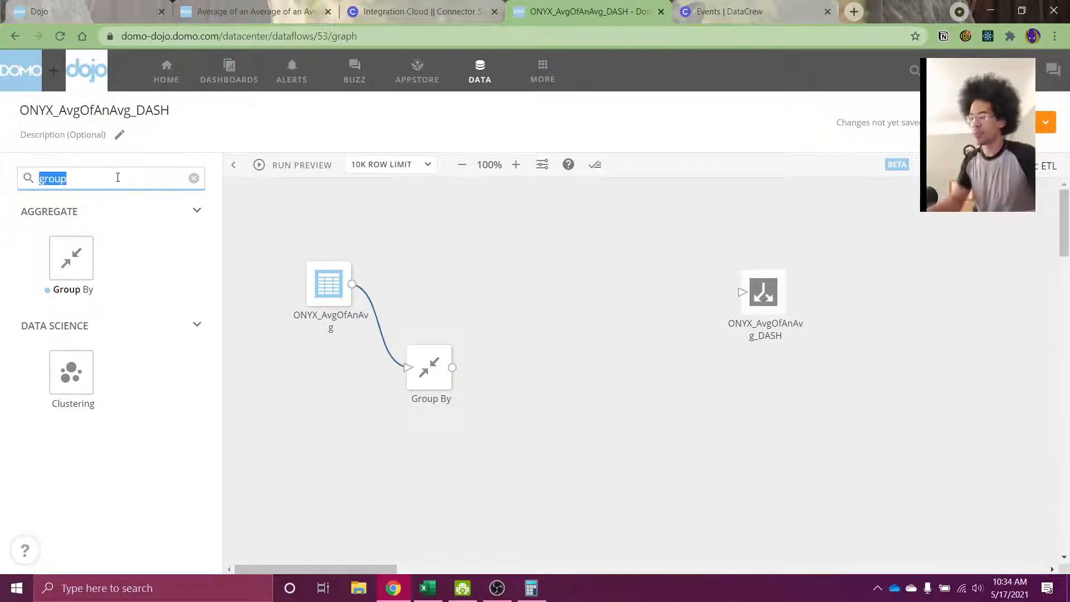
text(append)
drag(72, 258, 588, 285)
click(538, 236)
drag(352, 284, 565, 283)
drag(452, 367, 742, 292)
- Configure Append Rows to include all columns from both sources, and close its configuration
click(585, 290)
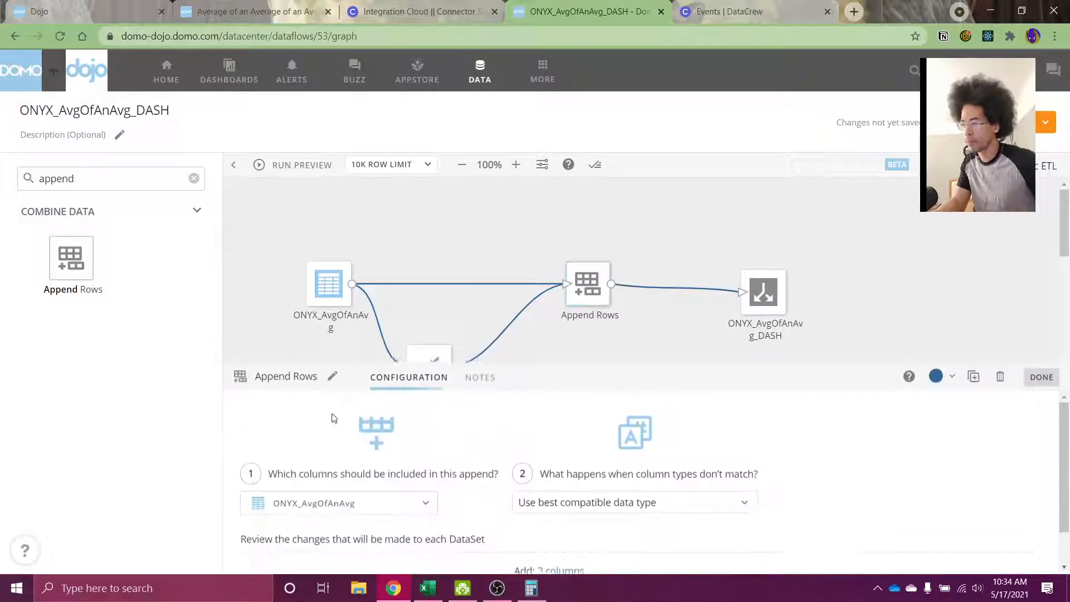
click(400, 505)
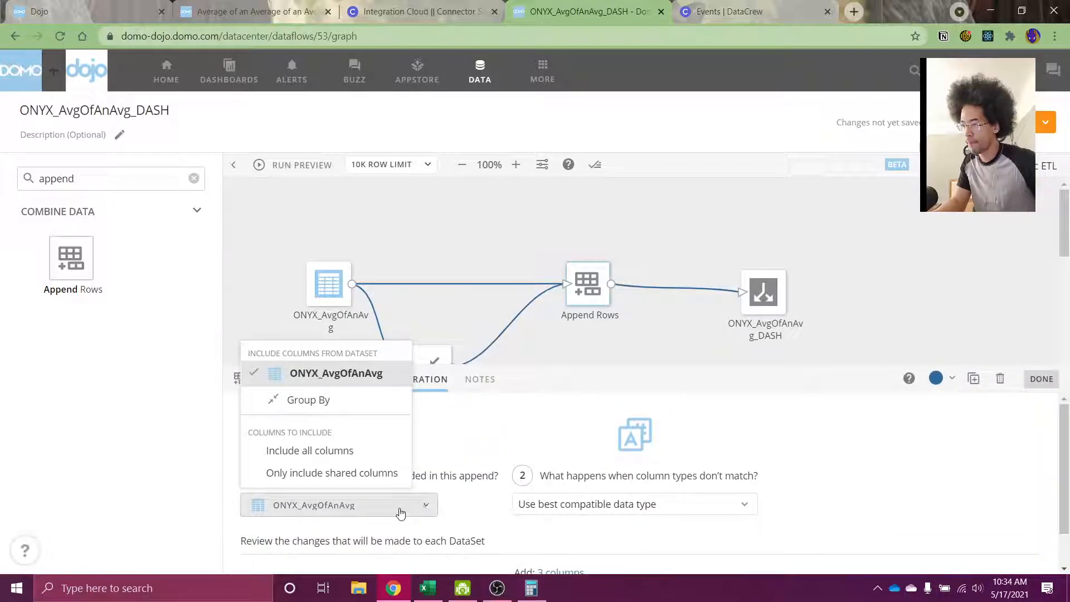
click(356, 451)
click(535, 248)
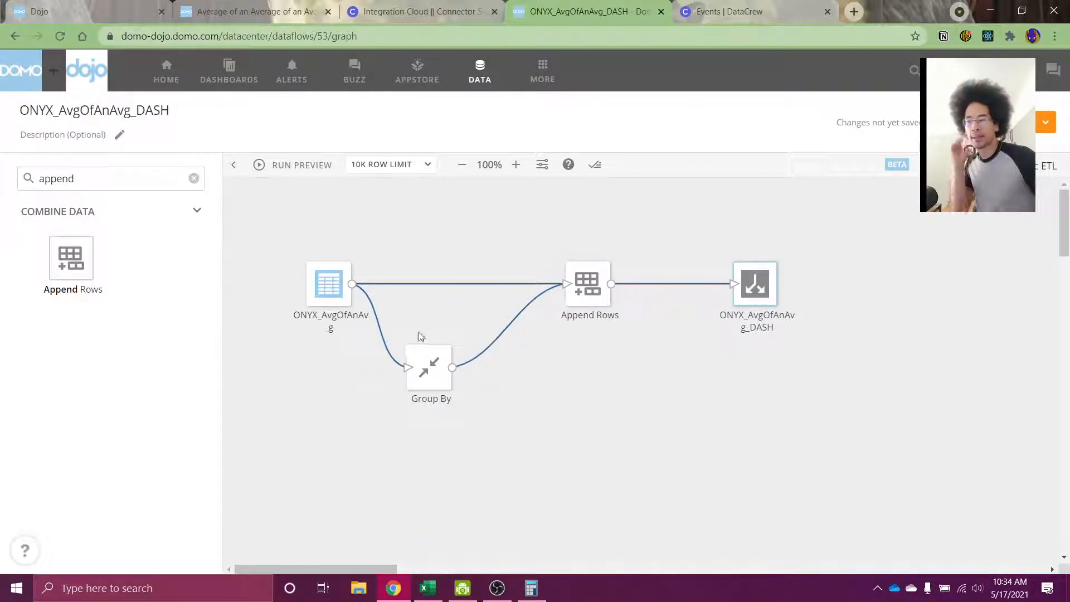
drag(296, 236, 366, 234)
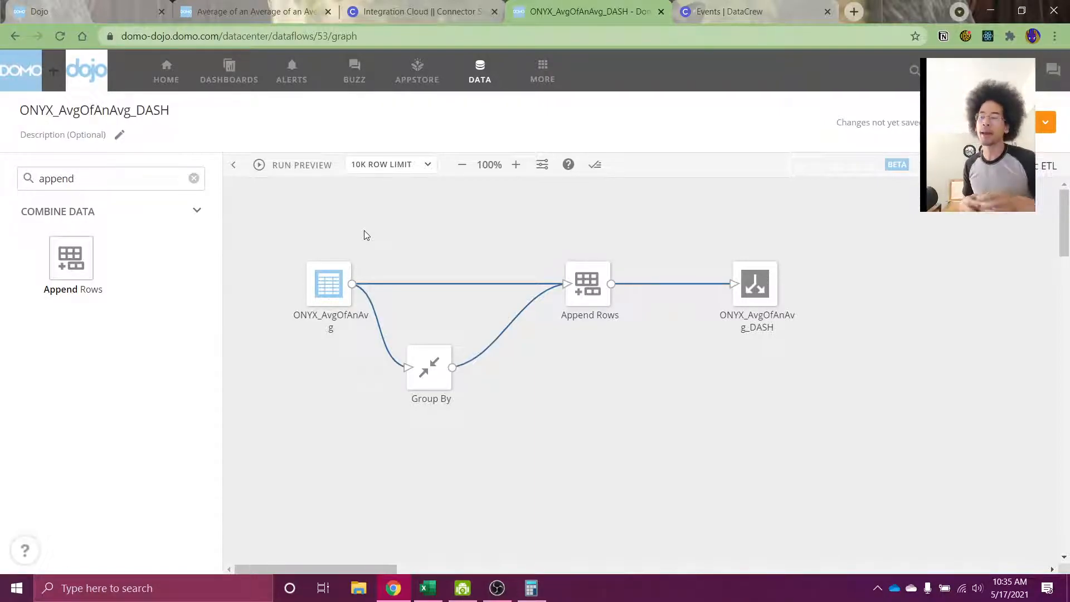
drag(527, 187, 628, 393)
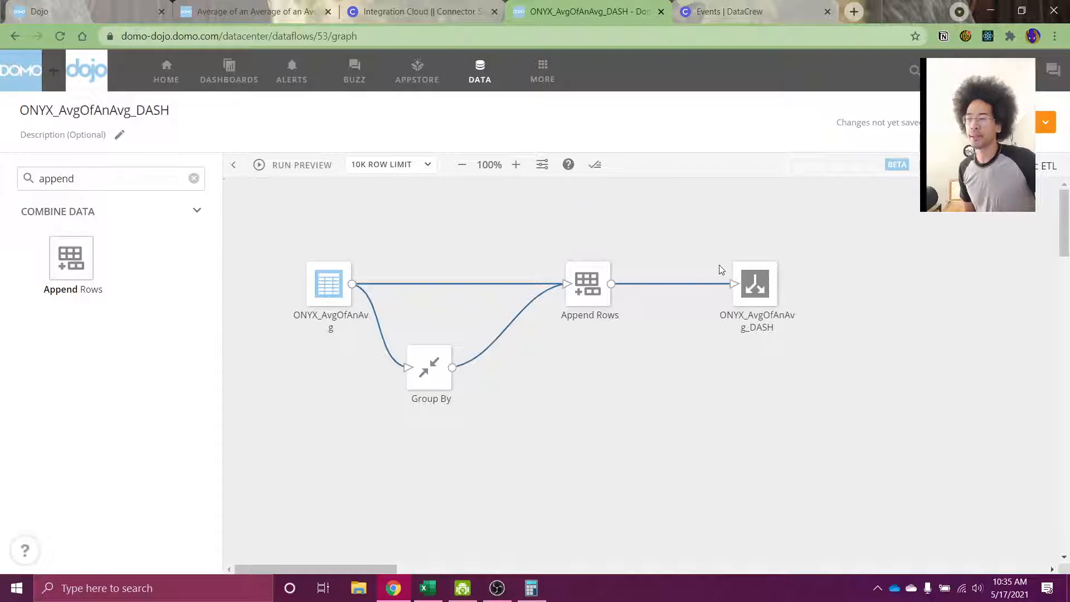
click(755, 283)
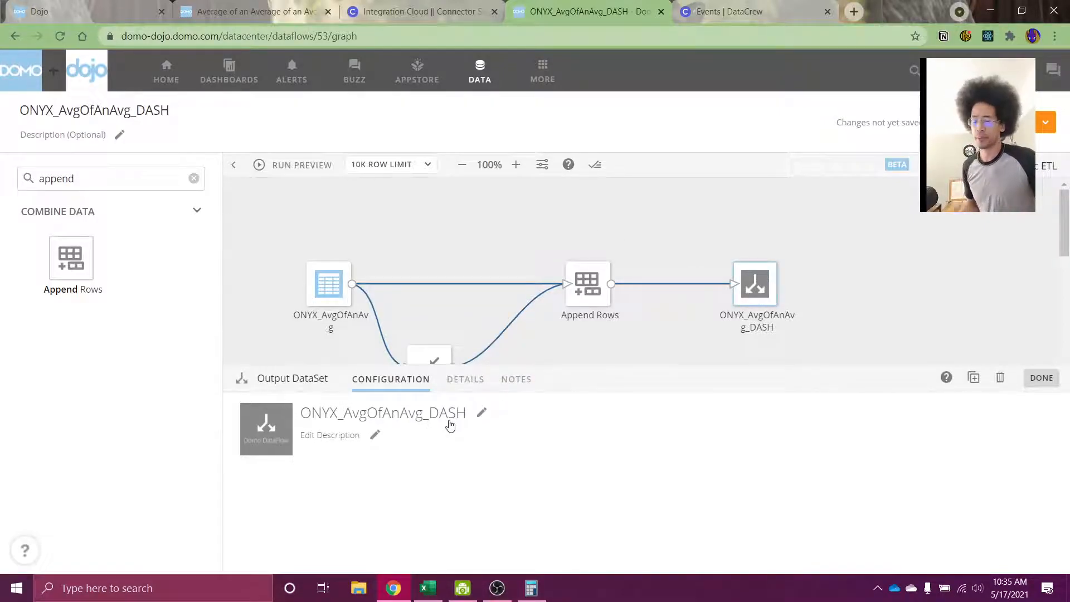
click(487, 225)
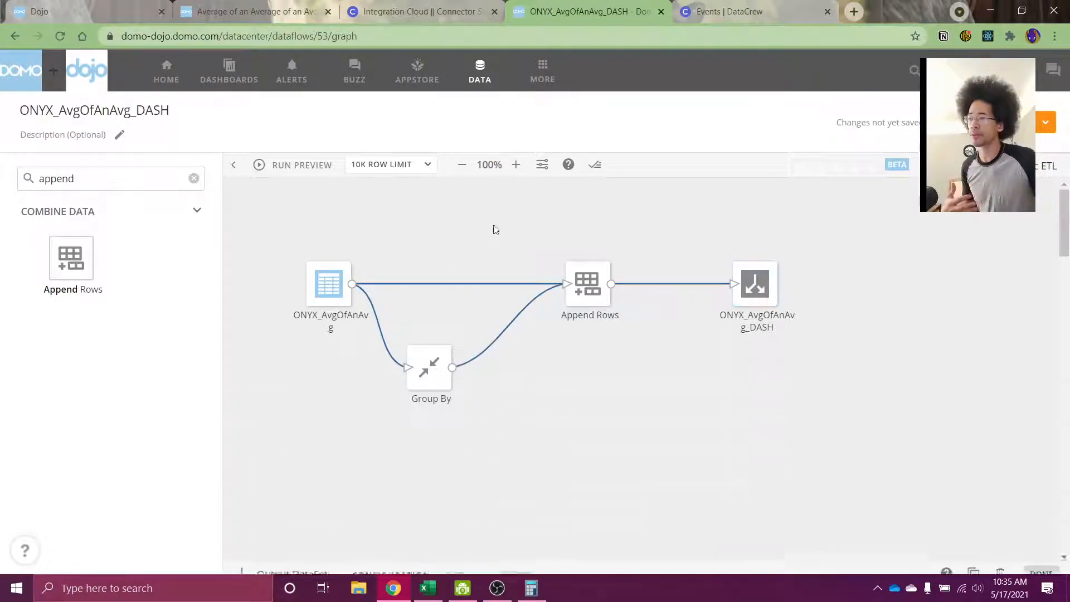
- Make room before Append Rows, add an Add Formula action there and connect the ONYX_AvgOfAnAvg input to it
drag(605, 295, 669, 296)
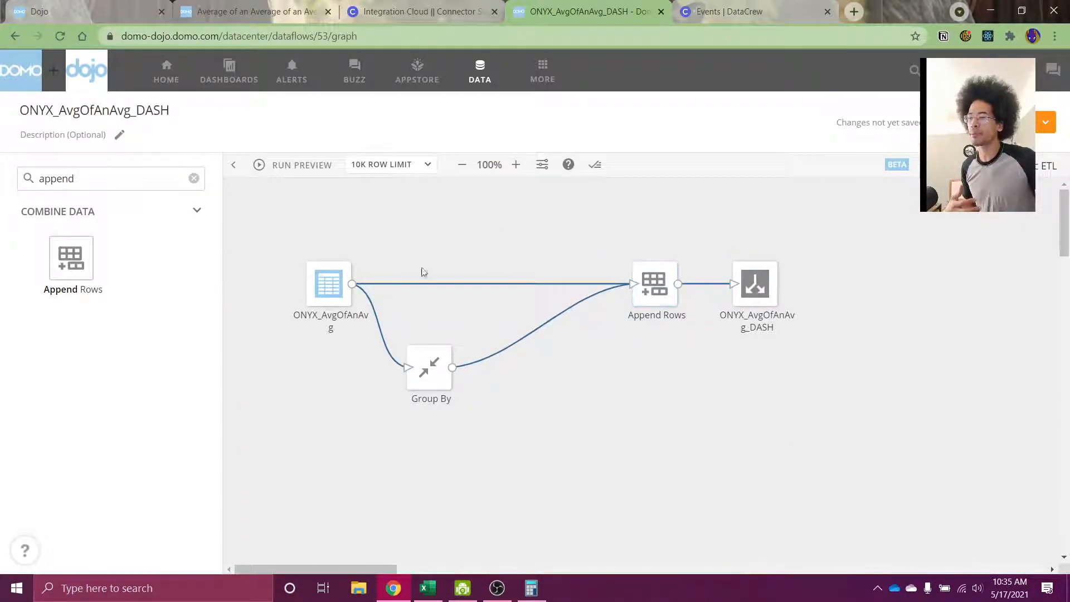
double_click(110, 178)
text(formula)
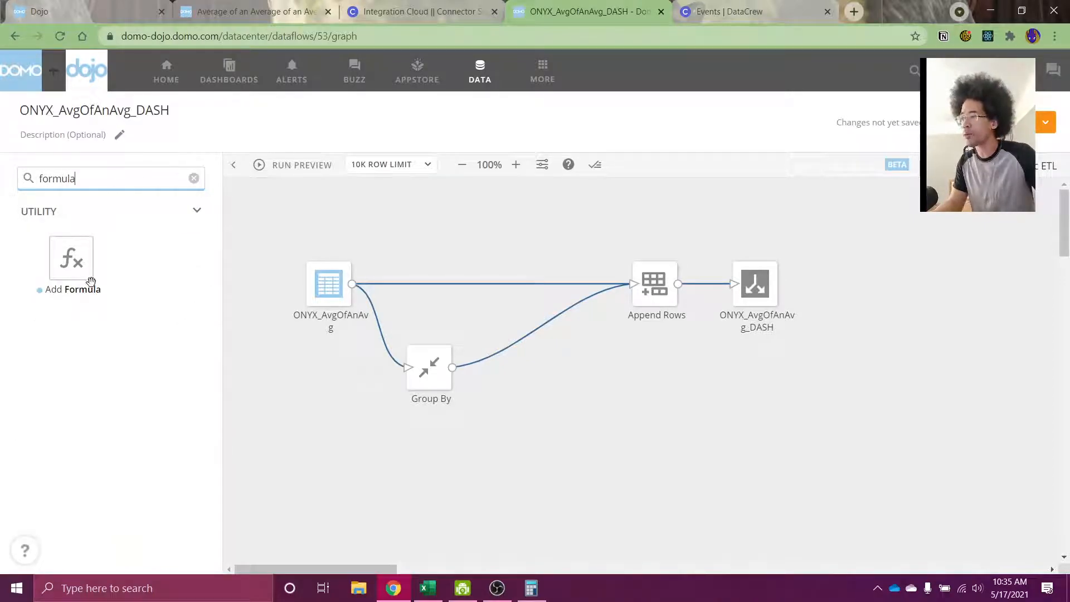
drag(91, 281, 513, 268)
click(349, 288)
drag(348, 288, 491, 268)
click(504, 262)
- Define an output column named Metric Type in Add Formula with the formula 'Transactions'
click(320, 461)
text(Activity)
key(ctrl+a)
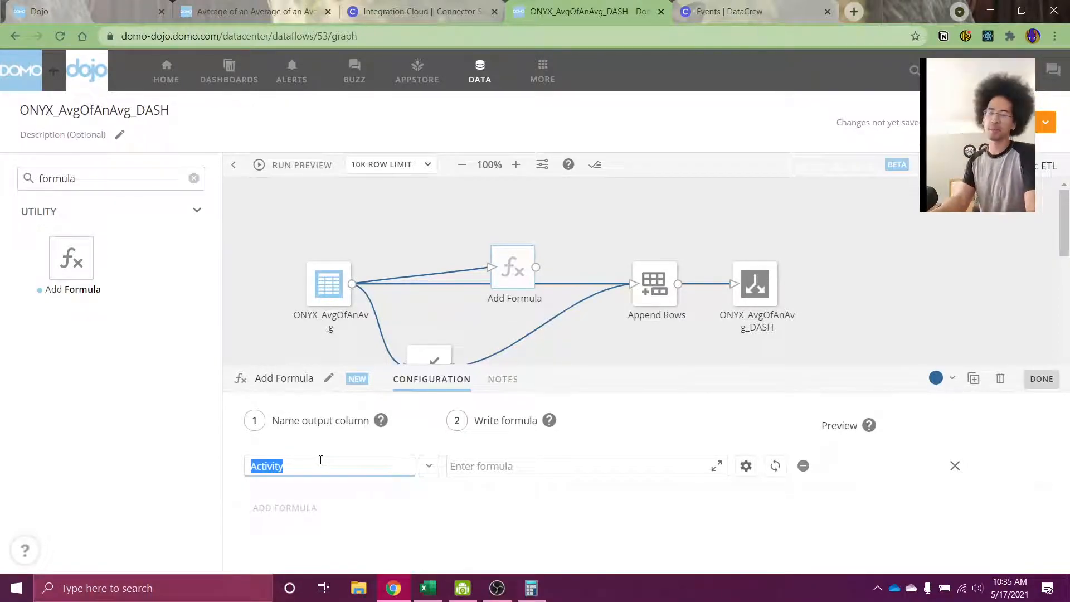
text(Metric Type)
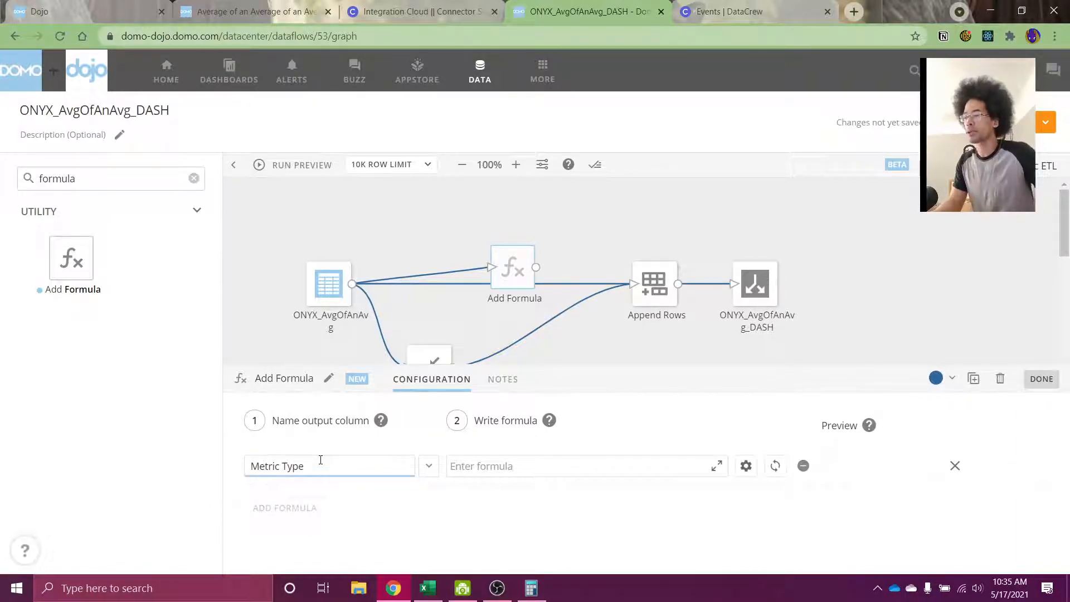
click(479, 472)
text(Trans)
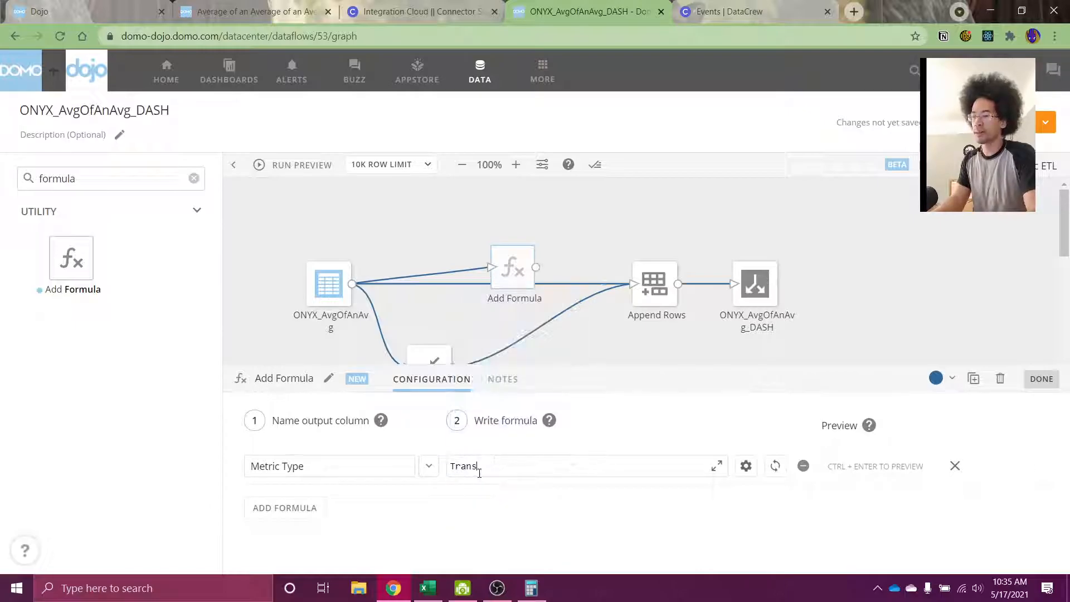
key(BackSpace)
key(BackSpace)
key(BackSpace)
key(BackSpace)
key(BackSpace)
text('Transactions')
- Replace the direct link from the input to Append Rows with one from Add Formula, and validate the formula
click(577, 285)
key(Delete)
drag(543, 268, 631, 283)
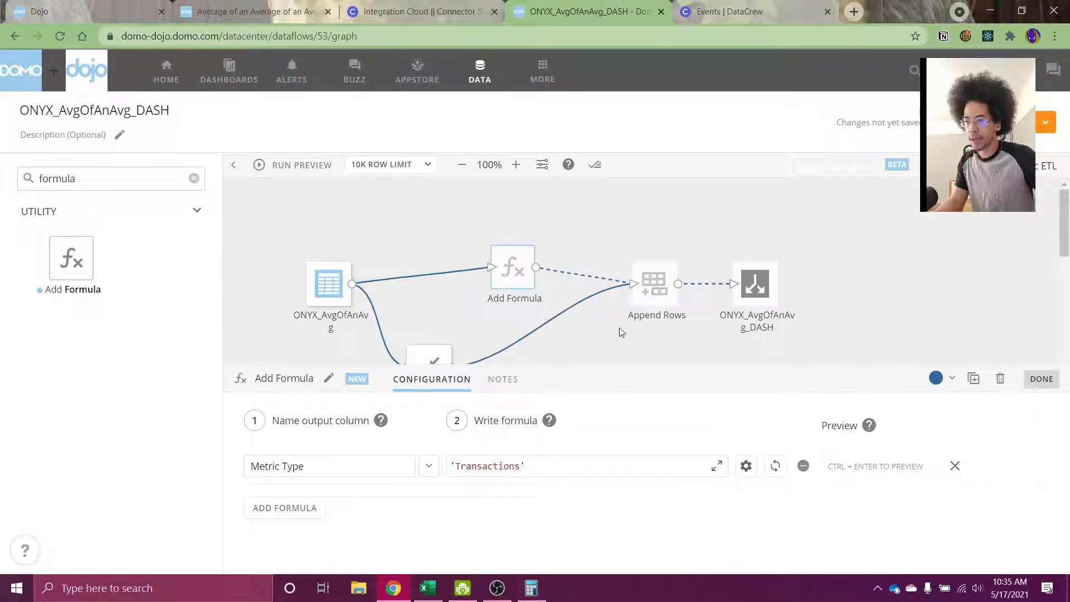
click(774, 466)
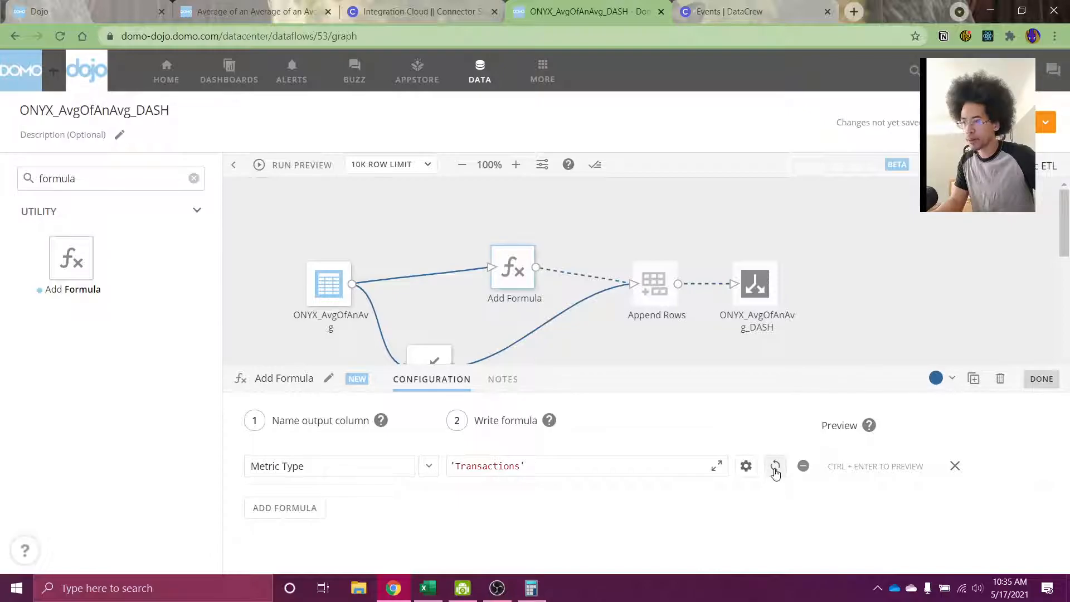
- Duplicate the Add Formula action and connect the copy between Group By and Append Rows
click(973, 378)
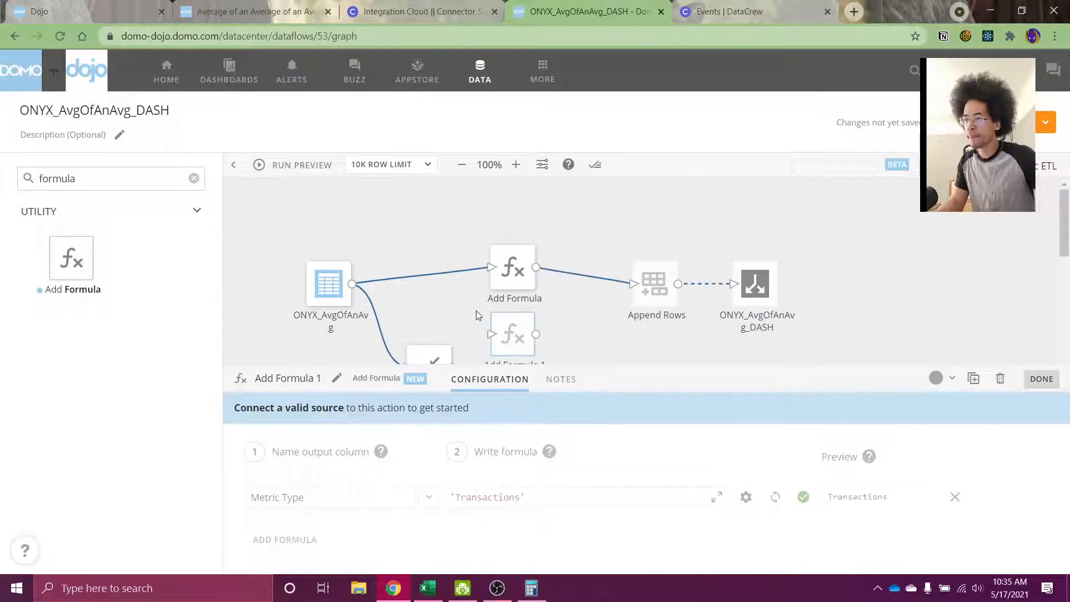
scroll(472, 297, down, 1)
mouse_move(453, 298)
mouse_down()
mouse_move(490, 265)
mouse_move(623, 250)
mouse_move(633, 213)
mouse_up()
drag(490, 245, 491, 278)
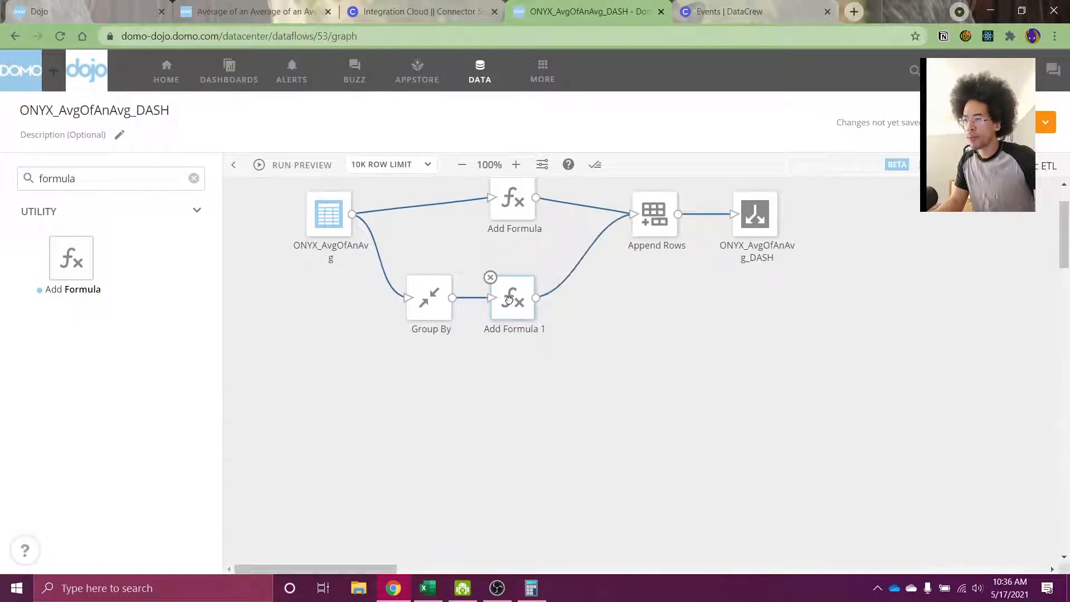
- Change the Metric Type formula in Add Formula 1 to 'Ads_ByCampaign' and close its configuration
double_click(498, 467)
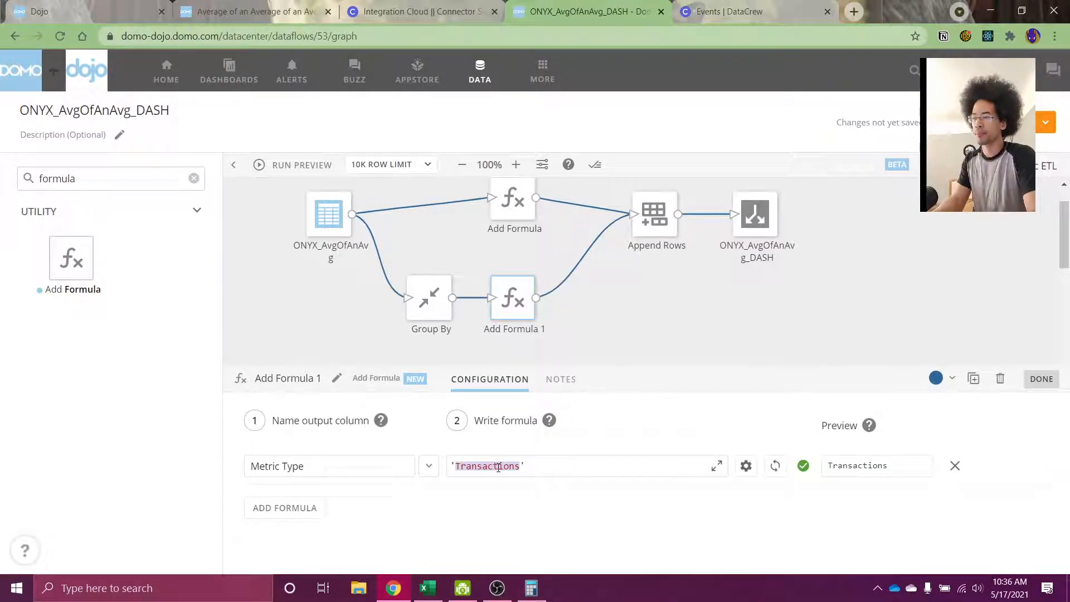
text(A)
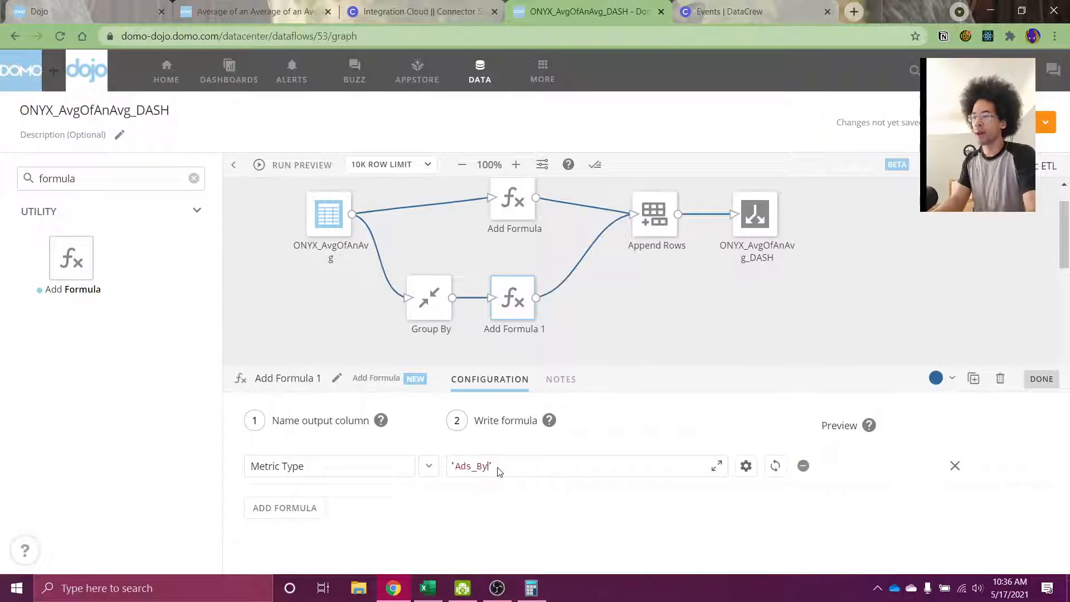
text(ds_ByCampaign)
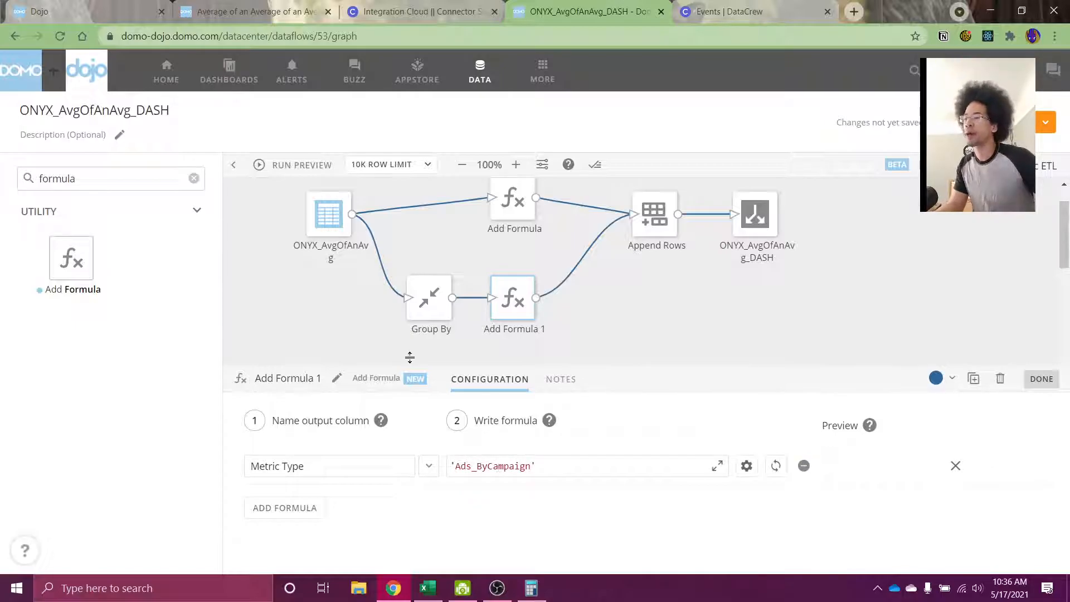
click(338, 330)
- Duplicate Group By together with Add Formula 1, and connect the ONYX_AvgOfAnAvg input to the copied Group By
drag(425, 362, 490, 279)
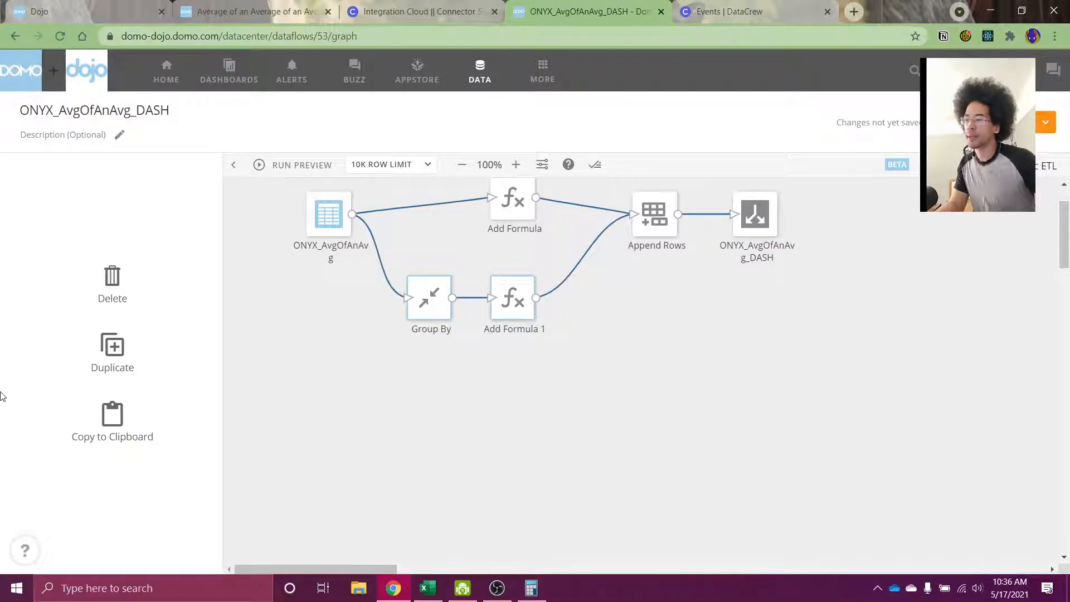
click(115, 361)
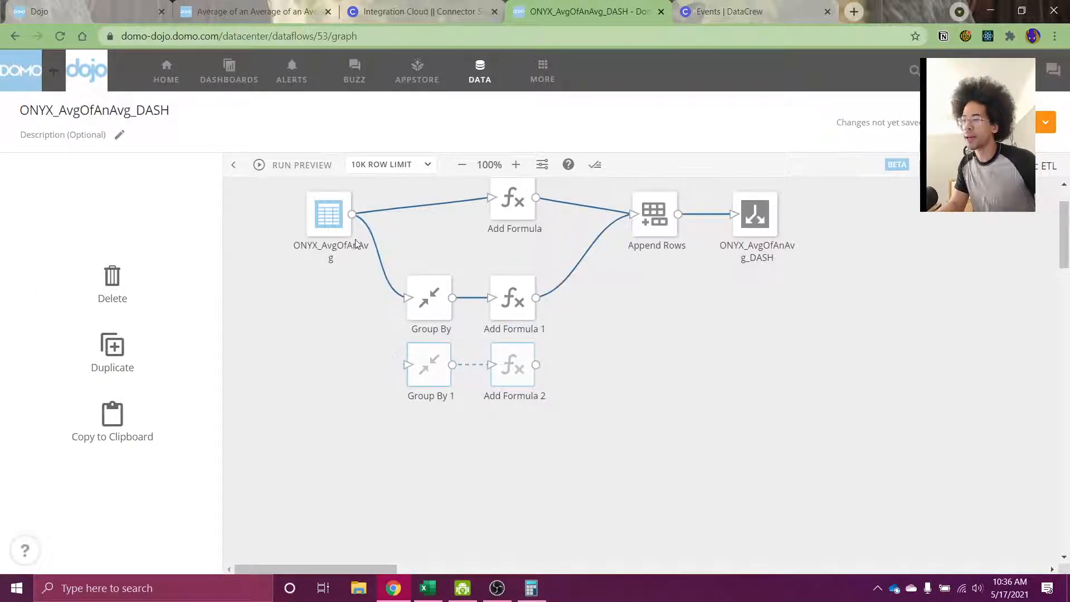
drag(352, 215, 408, 364)
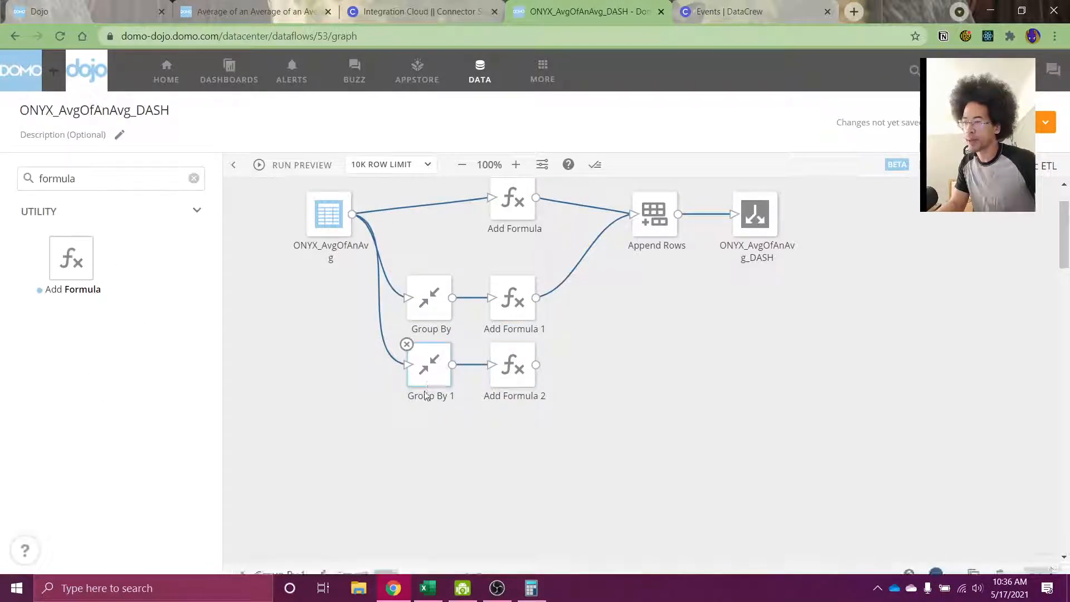
- Add Source as a second grouping column in Group By 1
click(429, 386)
click(288, 513)
click(290, 548)
click(301, 545)
click(301, 472)
scroll(439, 513, down, 3)
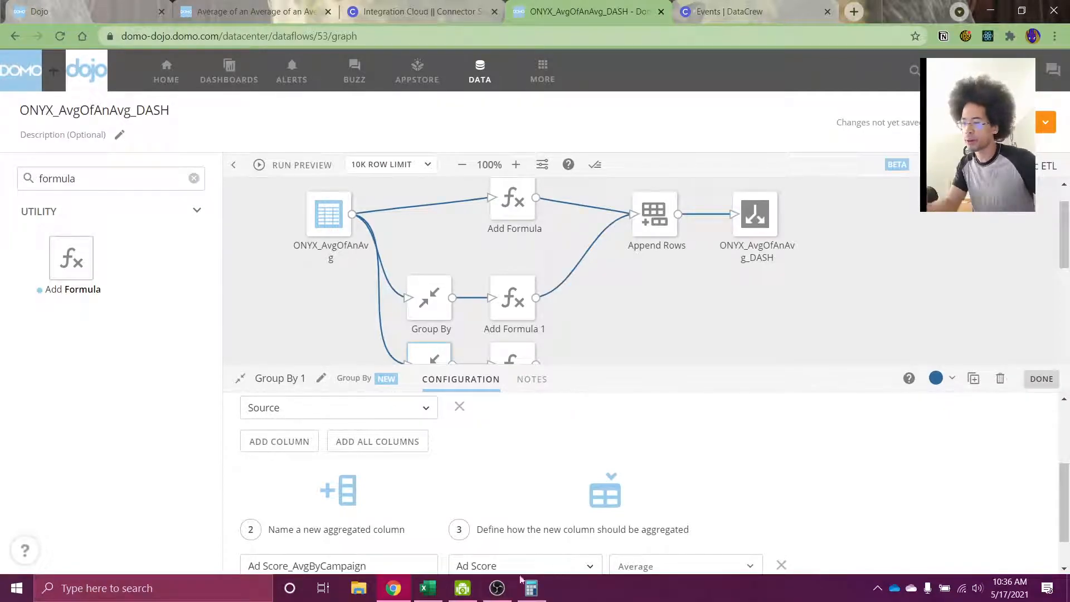
scroll(485, 558, down, 1)
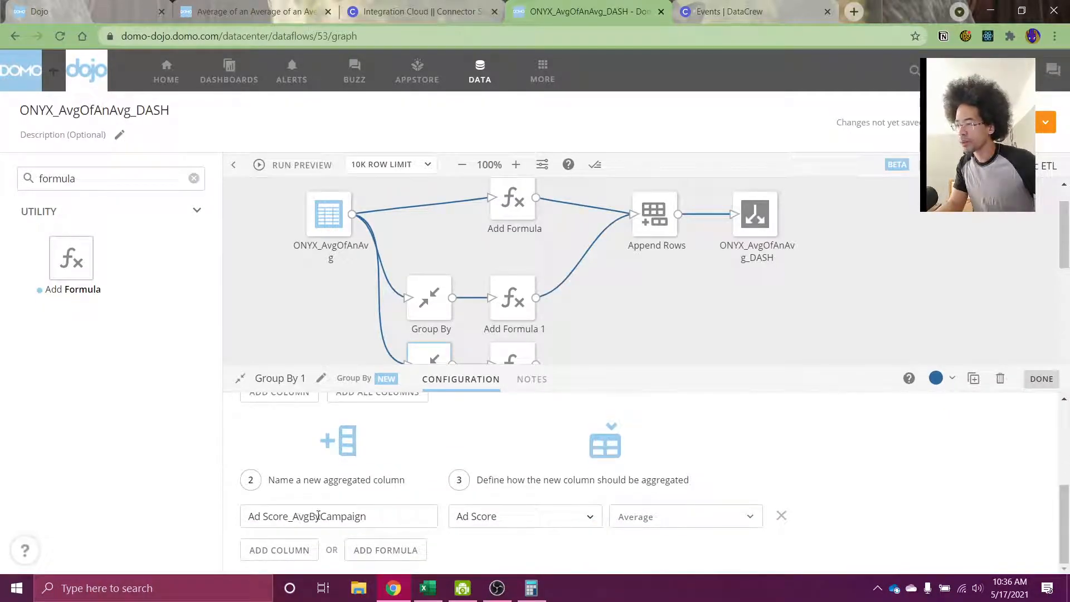
- Extend the name of Group By 1's aggregated column Ad Score_AvgByCampaign so that it also mentions Source
click(374, 516)
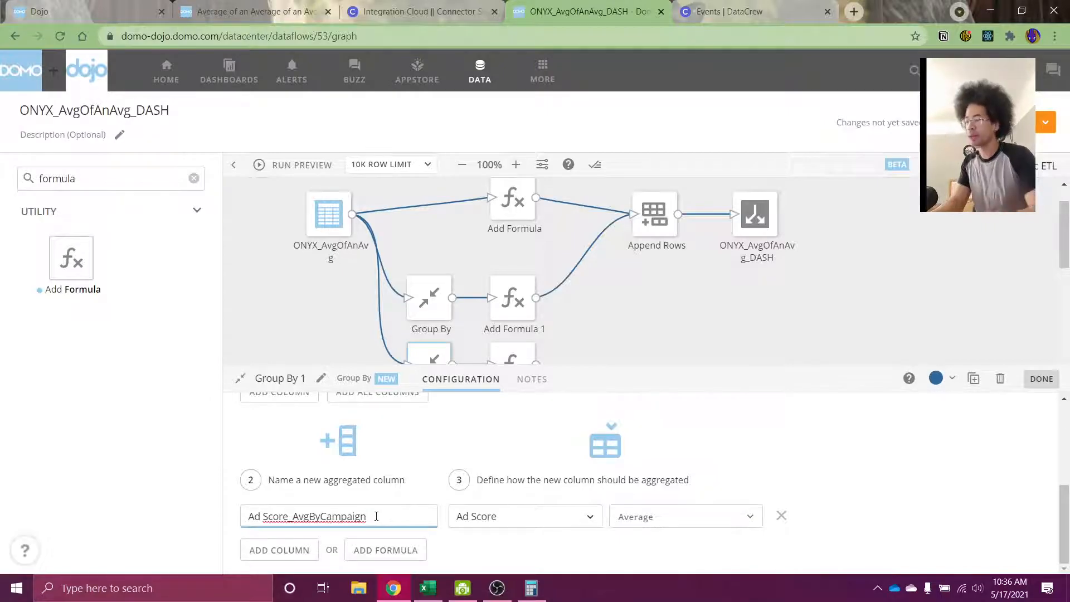
text(Ad)
text(Source)
- Change the Metric Type formula in Add Formula 2 to 'Ads_ByCampaignAndSource' and connect that action to Append Rows
click(513, 357)
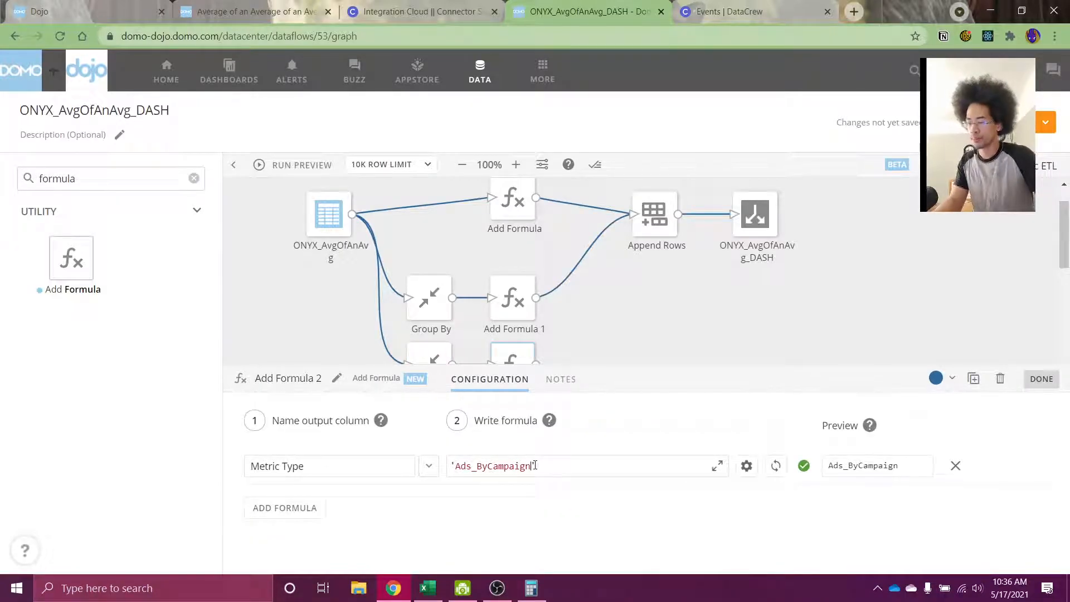
text(AndSource)
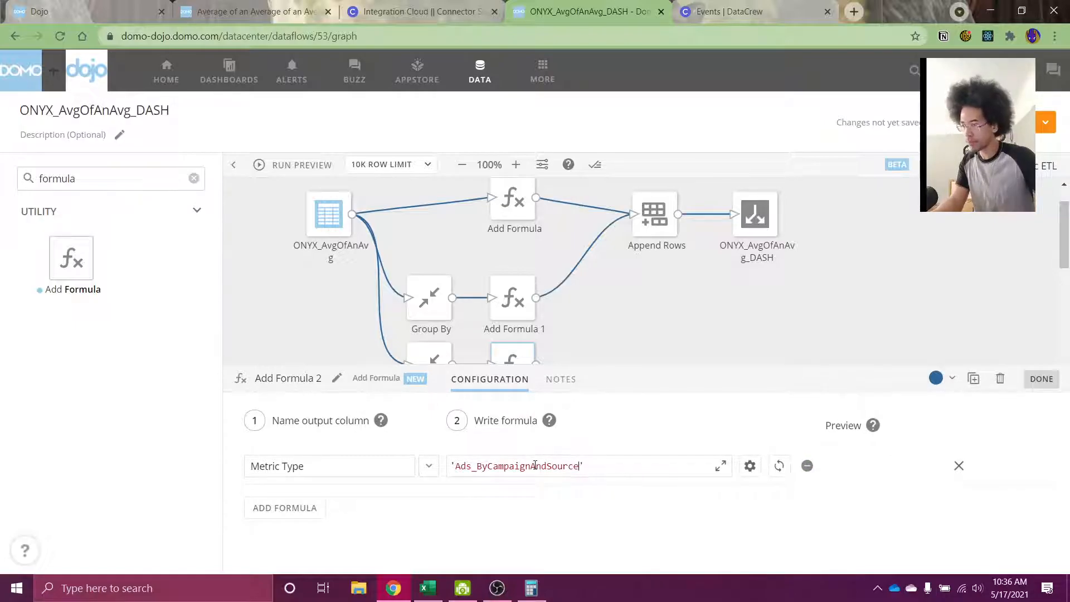
click(626, 336)
drag(535, 365, 634, 215)
scroll(433, 270, up, 1)
drag(449, 216, 550, 309)
drag(473, 338, 549, 415)
drag(552, 485, 482, 422)
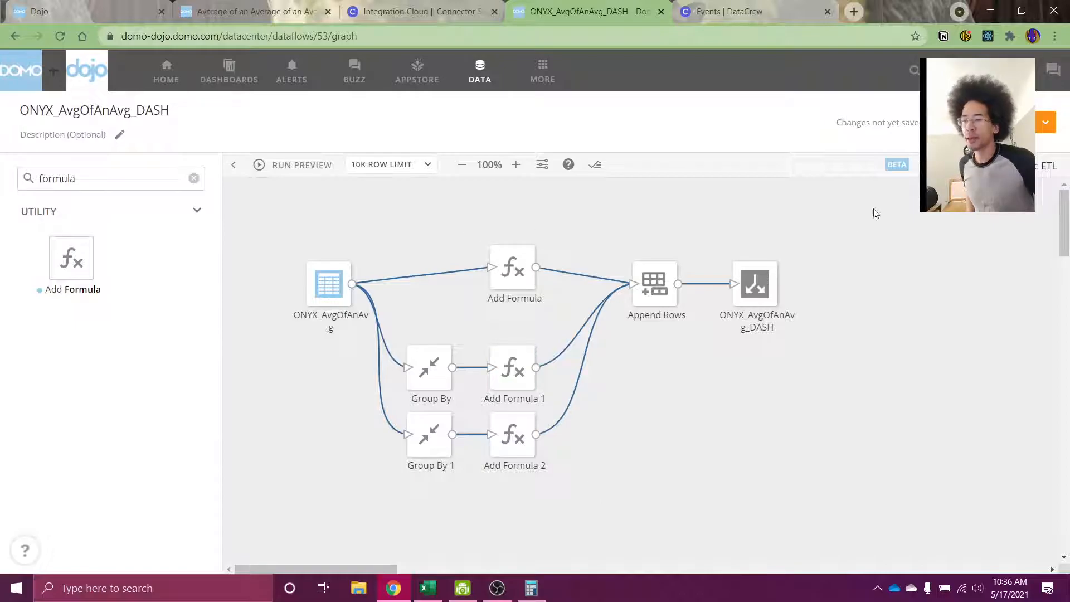
- Save and run the dataflow without a version description, and open its output dataset ONYX_AvgOfAnAvg_DASH
click(1009, 155)
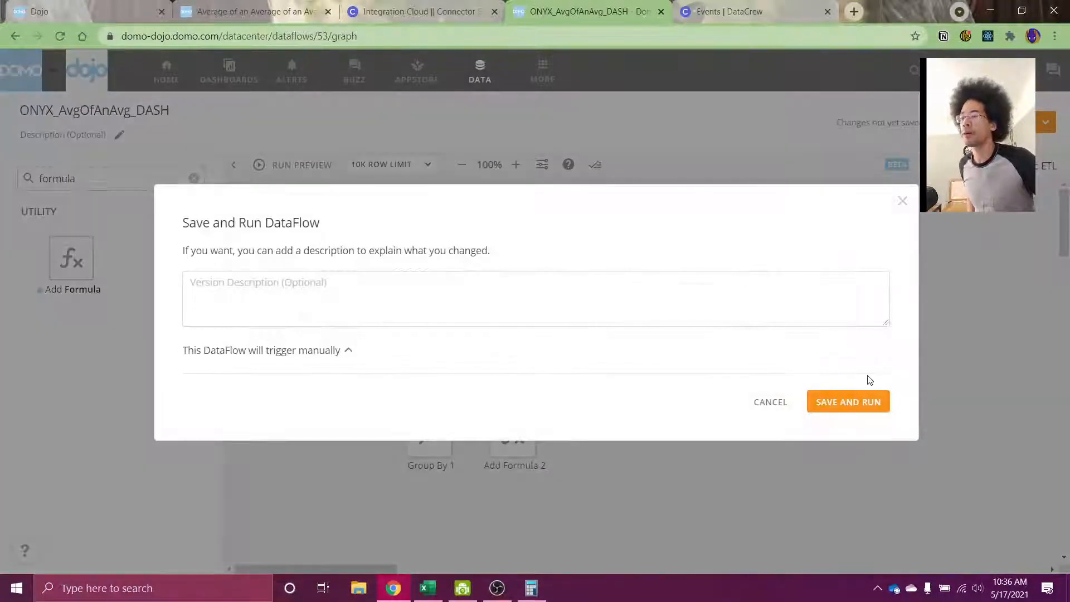
click(849, 400)
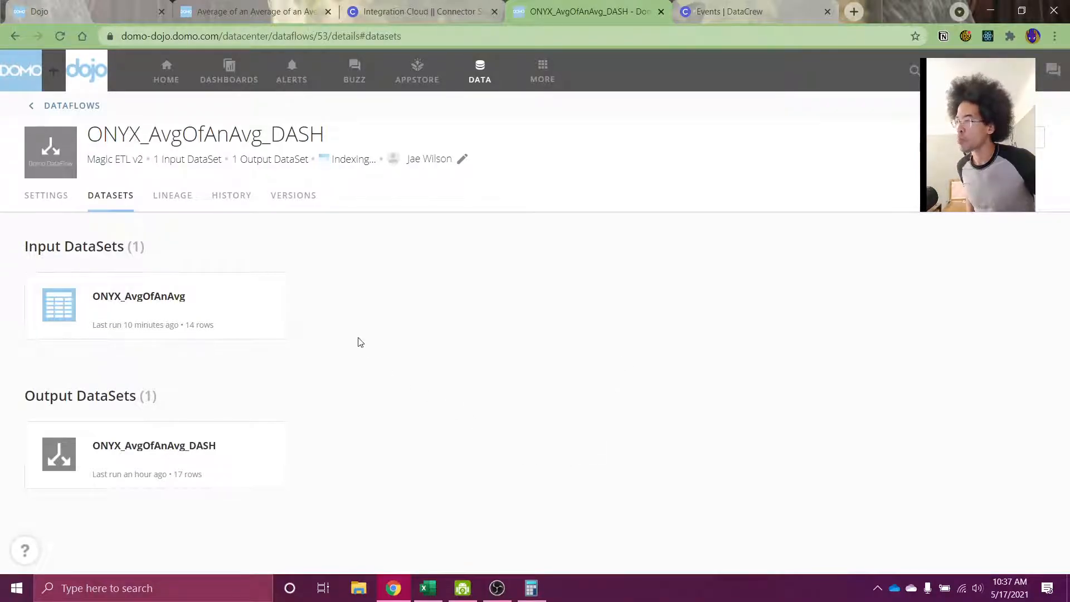
click(182, 444)
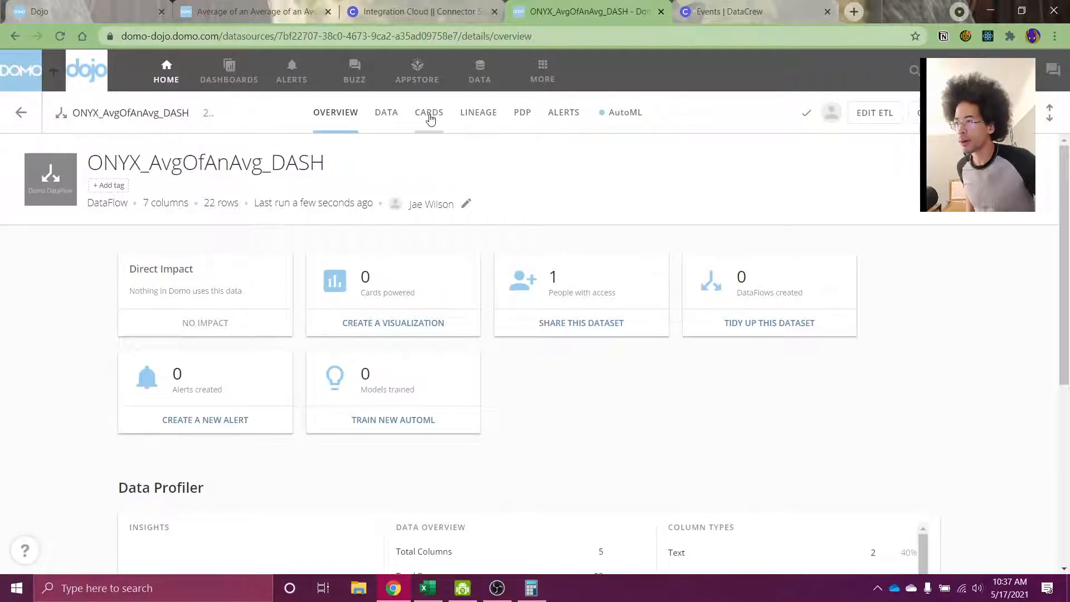
- Create a new card from the ONYX_AvgOfAnAvg_DASH dataset and change its chart type to HTML Table
click(429, 113)
click(1005, 176)
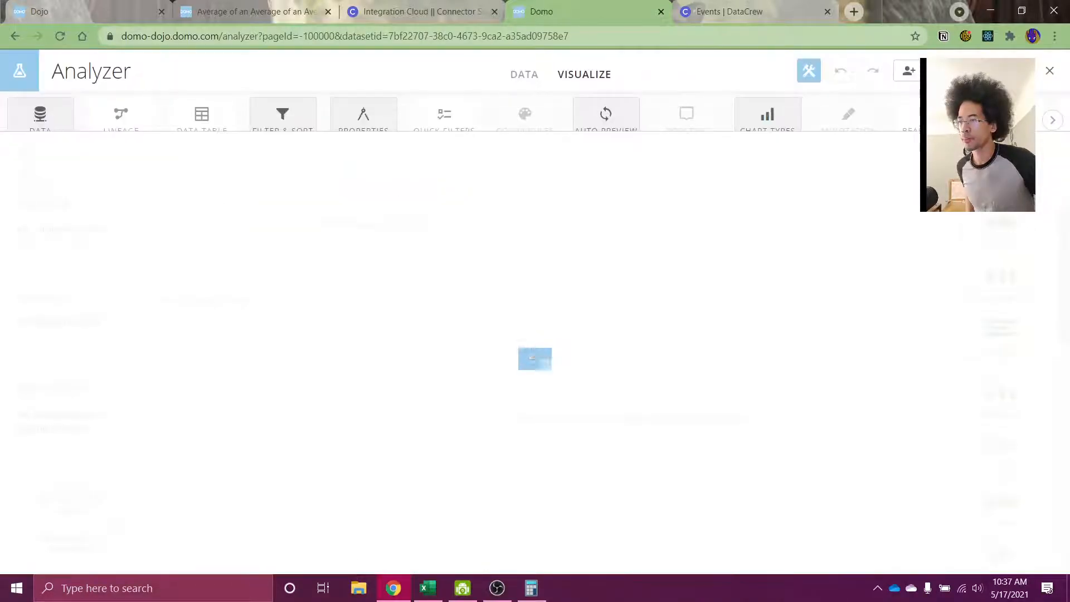
click(1040, 196)
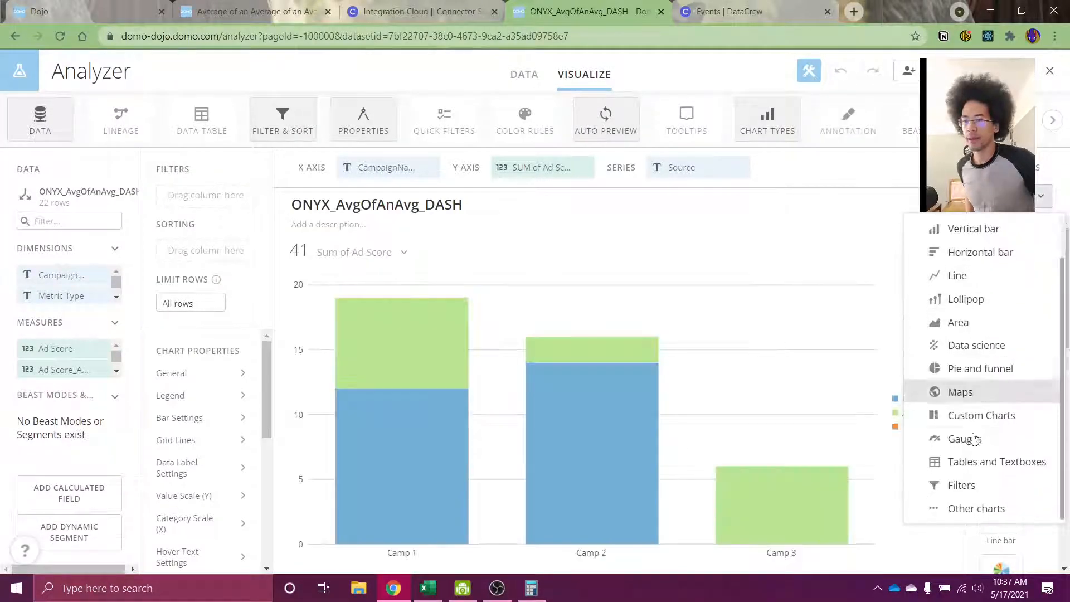
click(955, 464)
scroll(1003, 312, down, 1)
click(1001, 540)
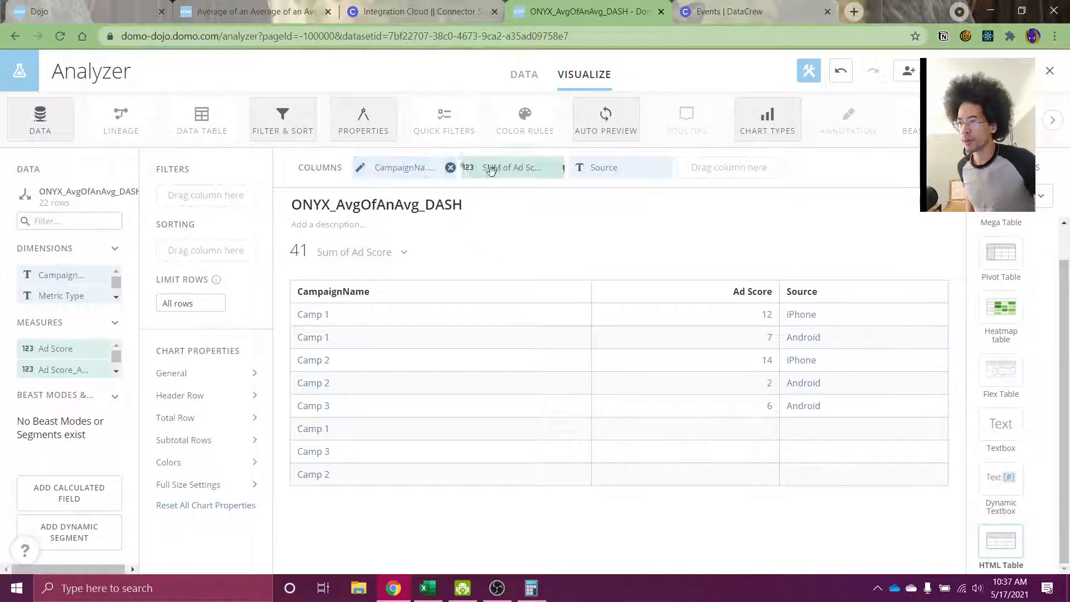
- Remove the summed Ad Score and Source columns from the table, and add Ad Score back as an unaggregated column after CampaignName
click(554, 167)
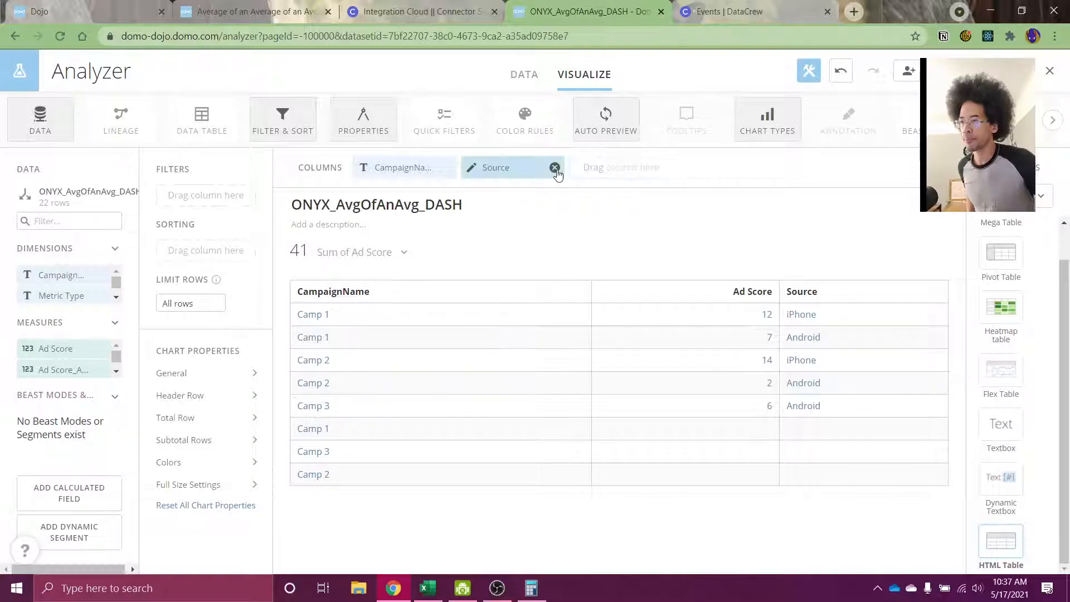
click(554, 167)
click(83, 221)
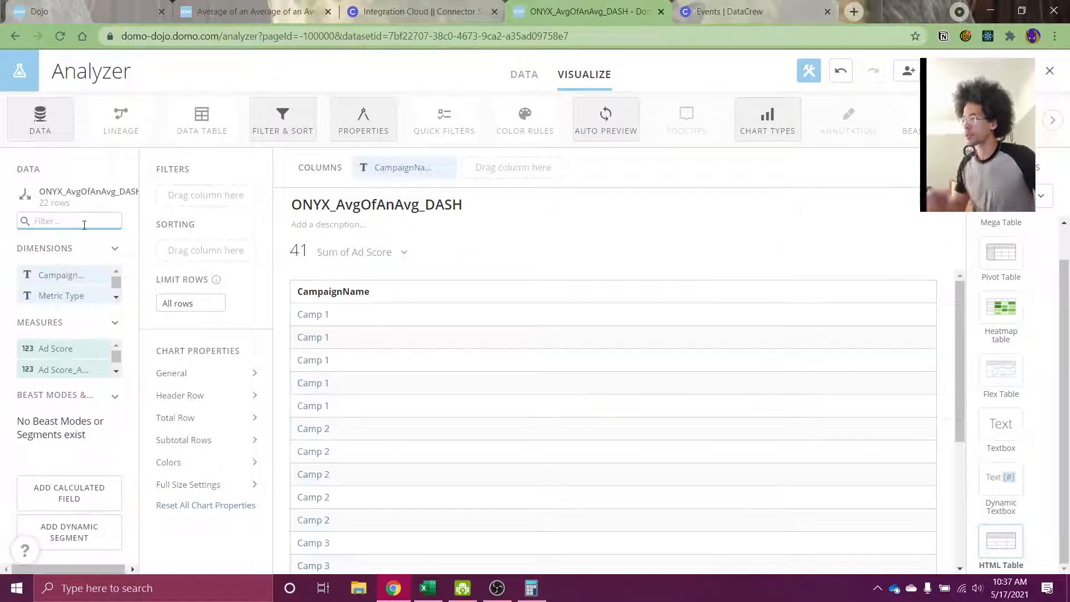
text(ad)
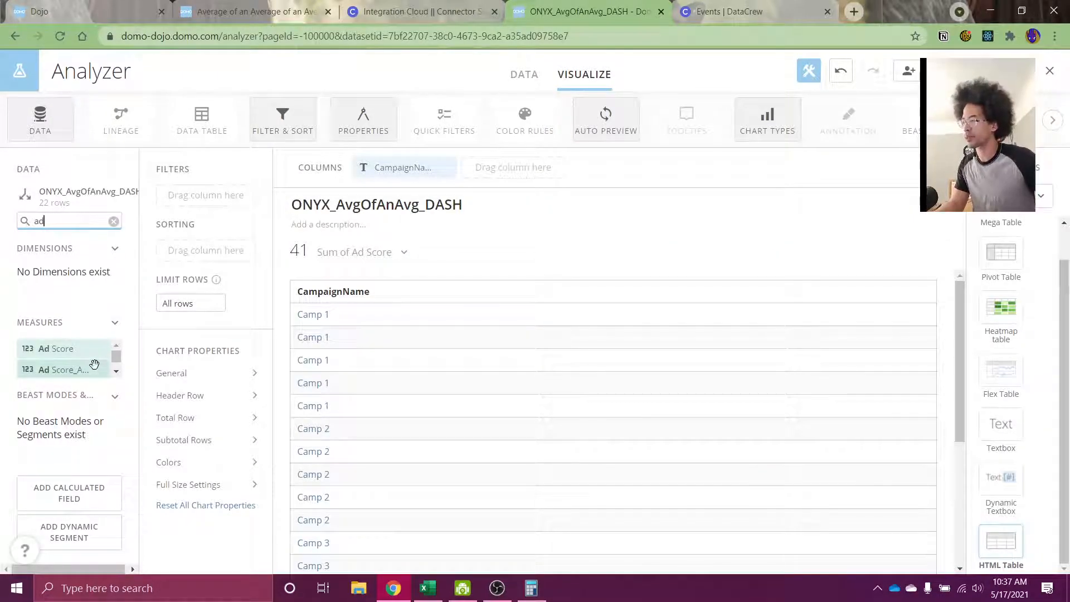
drag(95, 355, 491, 168)
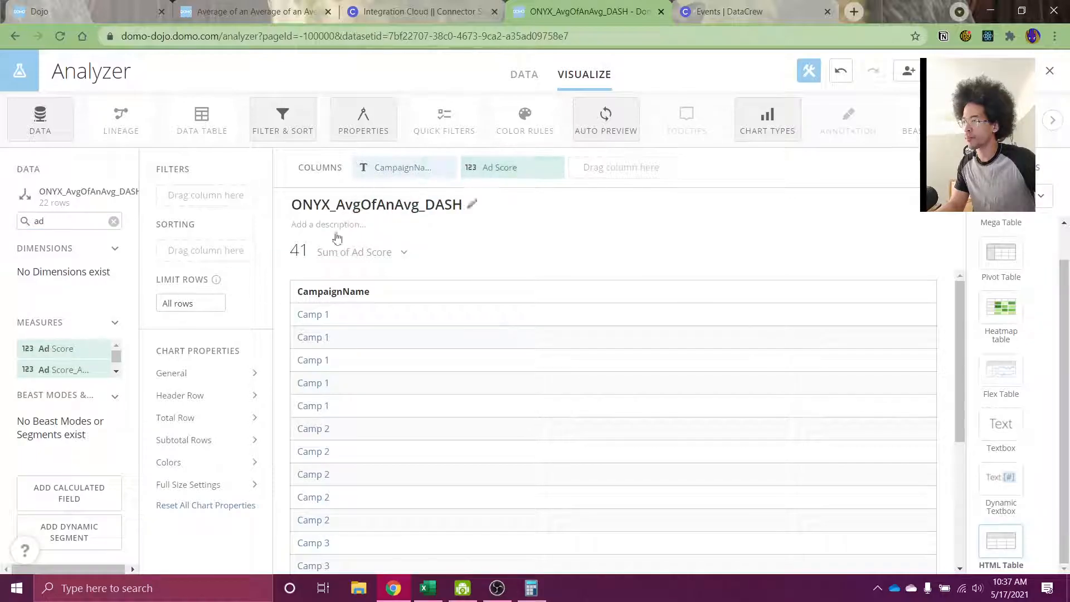
- Add Ad Score_AvgByCampaign as a column with Average aggregation, and set the Ad Score column's aggregation to Average too
scroll(72, 357, down, 1)
drag(72, 351, 642, 176)
click(628, 224)
click(628, 323)
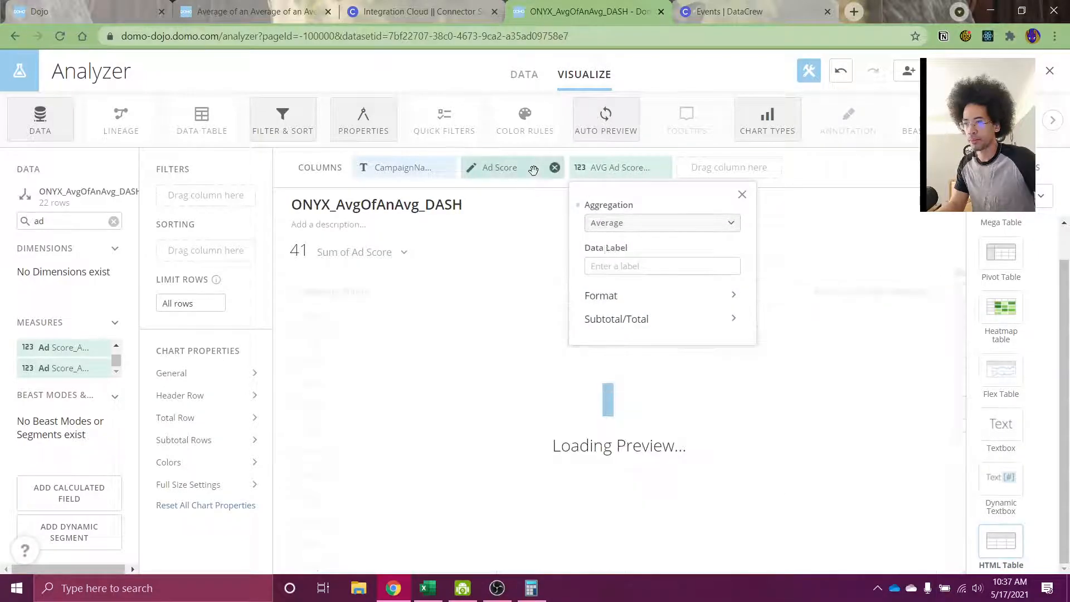
click(550, 222)
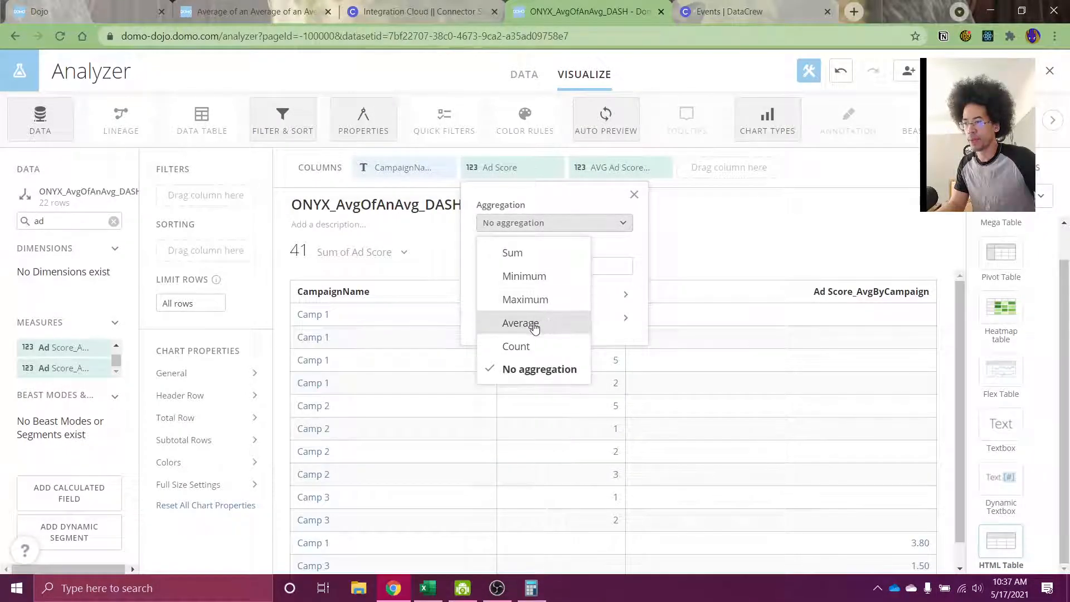
click(529, 323)
click(714, 249)
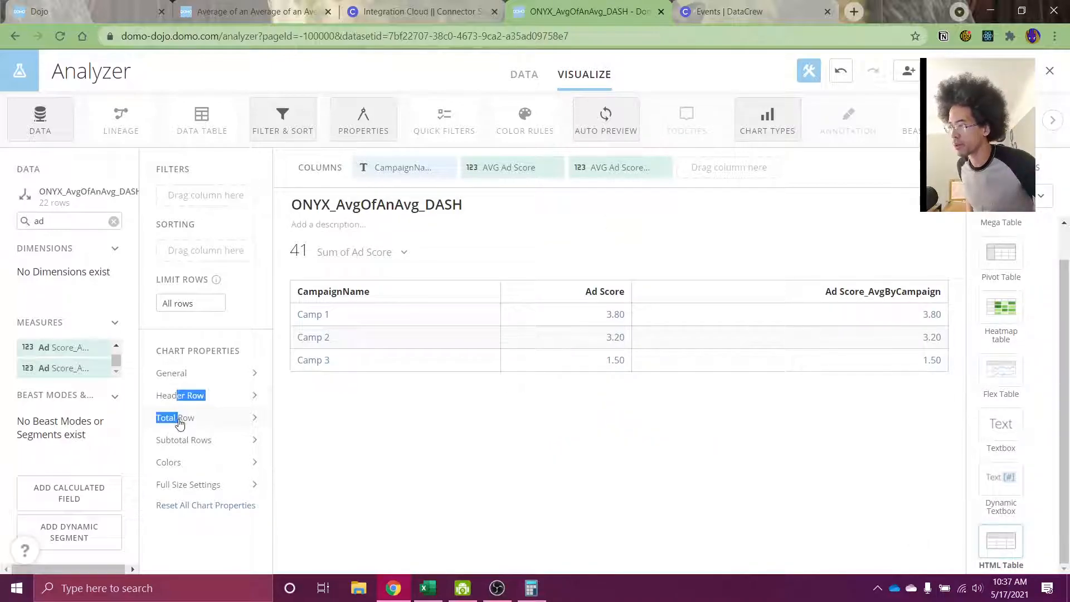
- Show a total row in the table
click(175, 418)
click(402, 319)
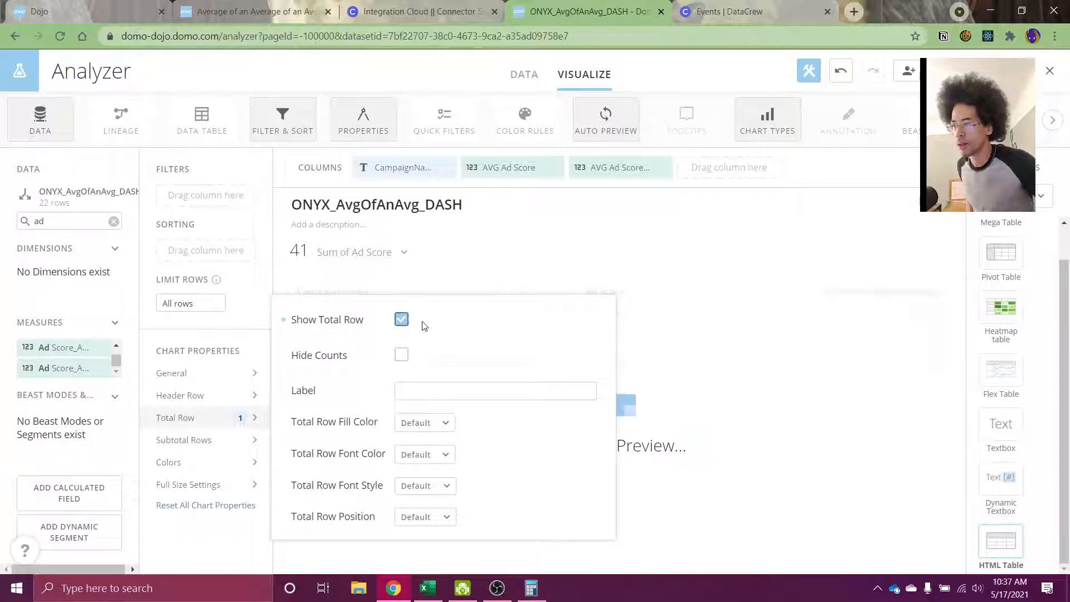
click(724, 455)
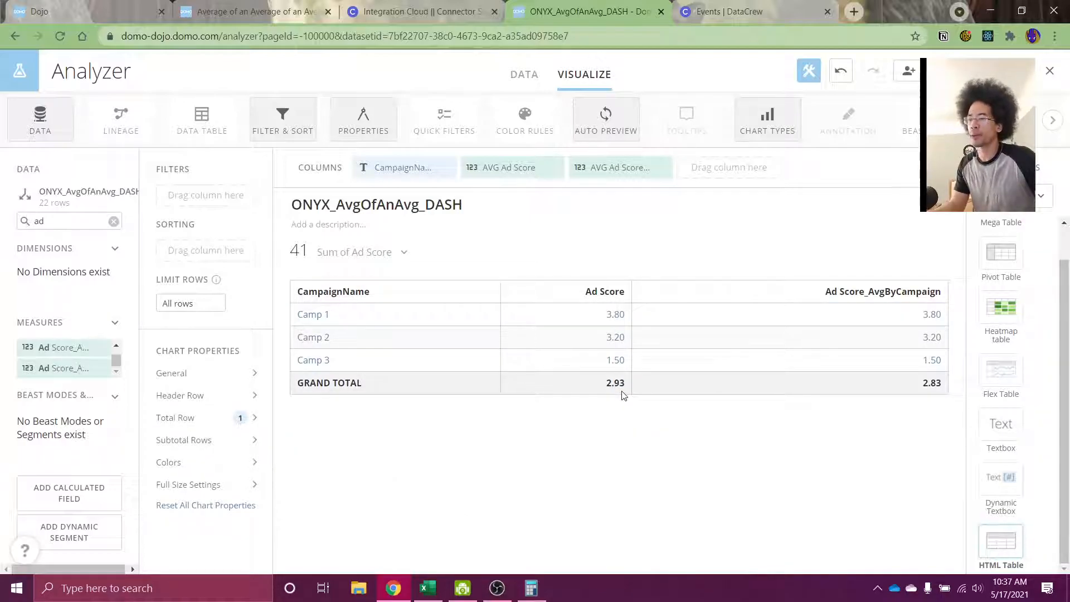
- Check the table's grand totals against the line average and the average ad score in the Excel workbook, and return to Domo
key(alt+Tab)
click(368, 495)
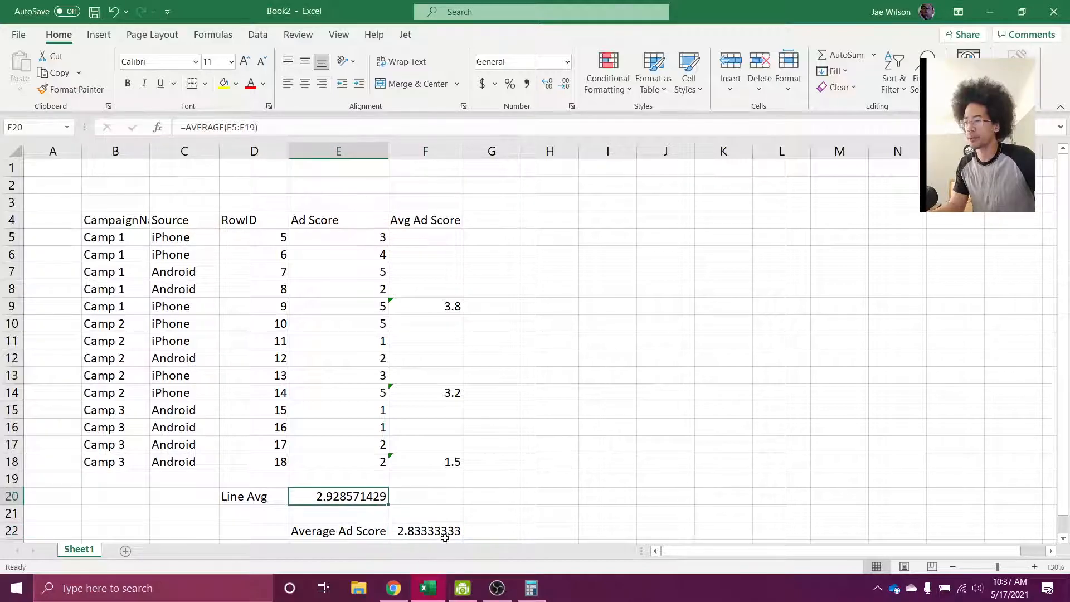
click(444, 537)
key(alt+Tab)
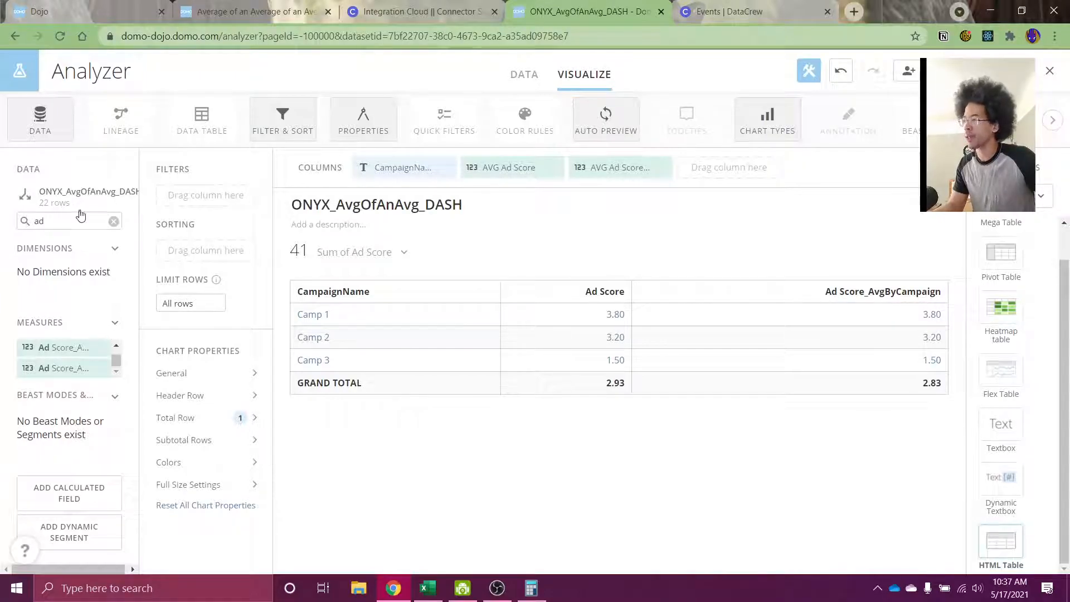
- Find the Ad Score_AvgByCampaignAndSource measure and add it before Ad Score_AvgByCampaign with Average aggregation
double_click(76, 221)
text(sou)
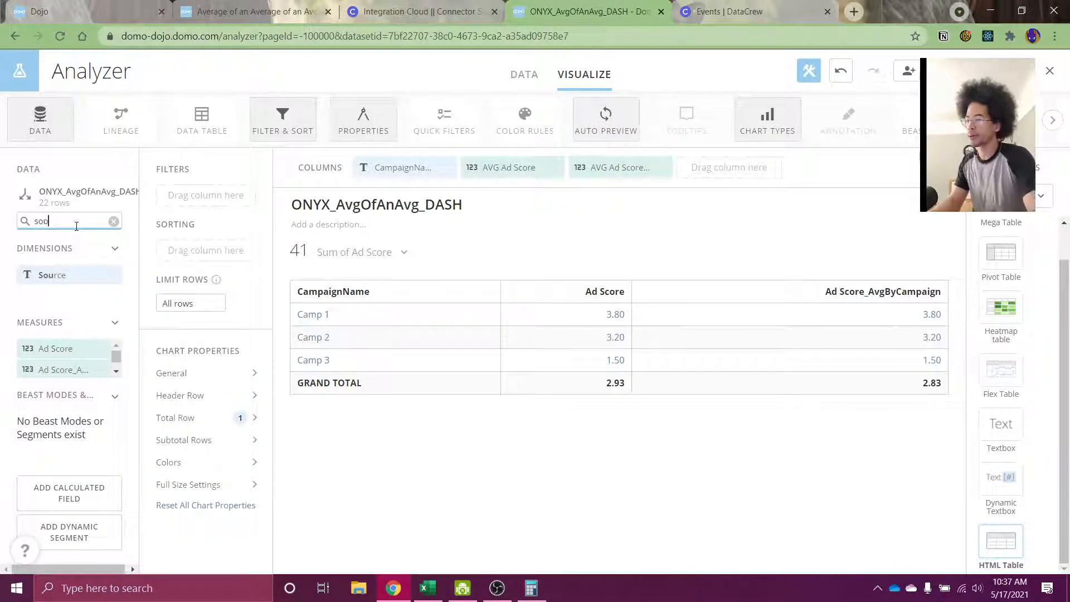
text(rce)
drag(61, 348, 590, 167)
click(590, 167)
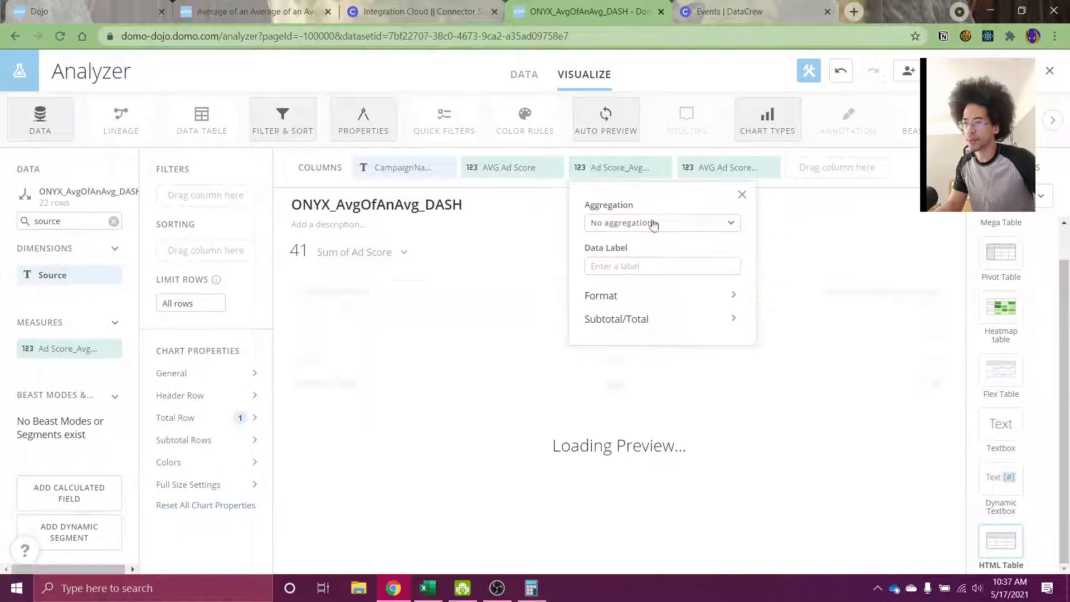
click(641, 223)
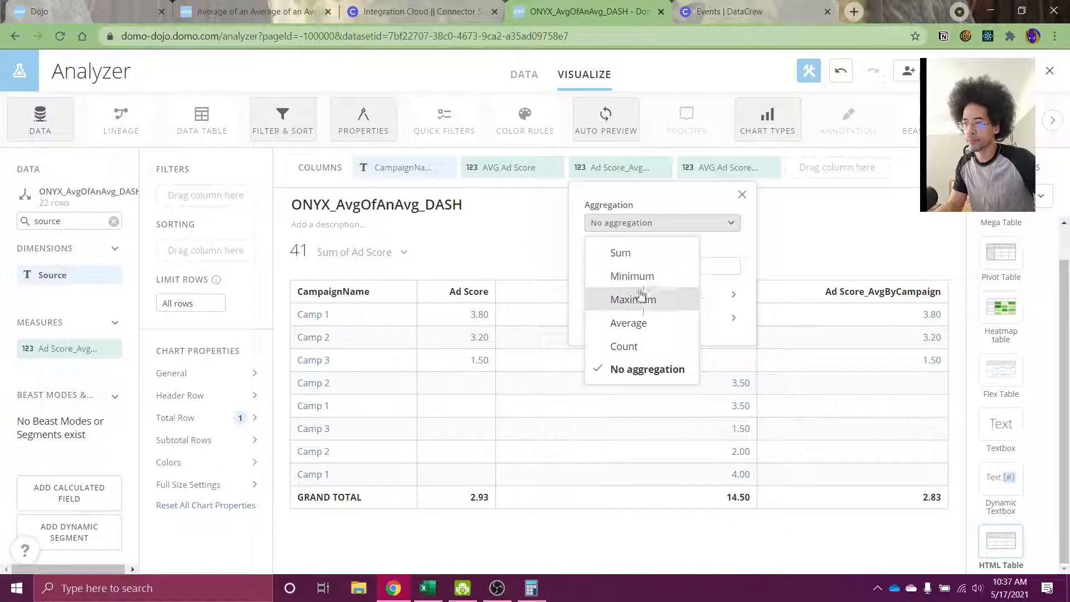
click(636, 322)
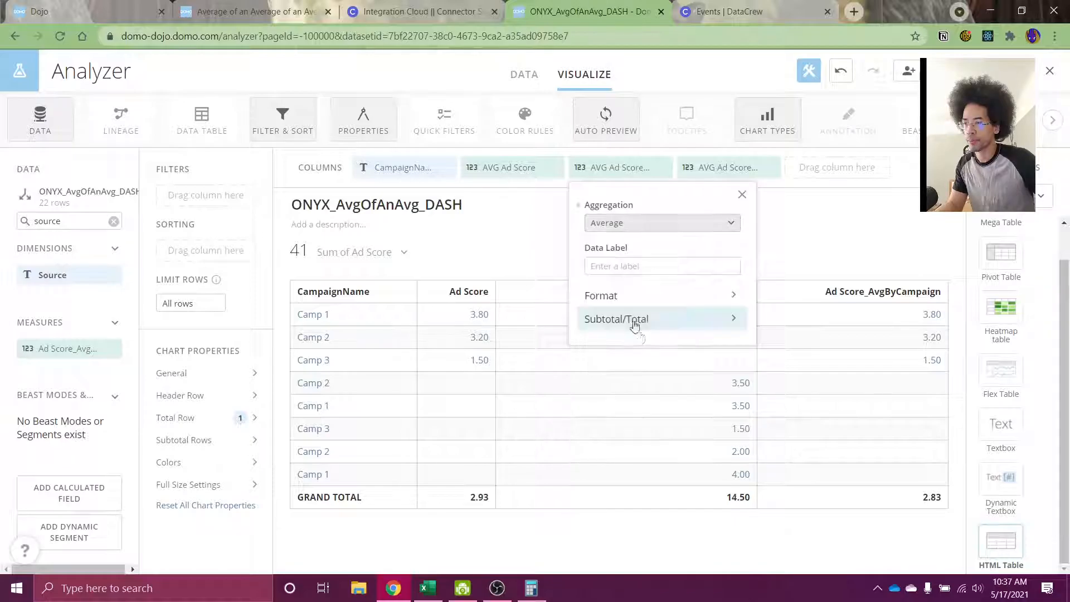
click(842, 255)
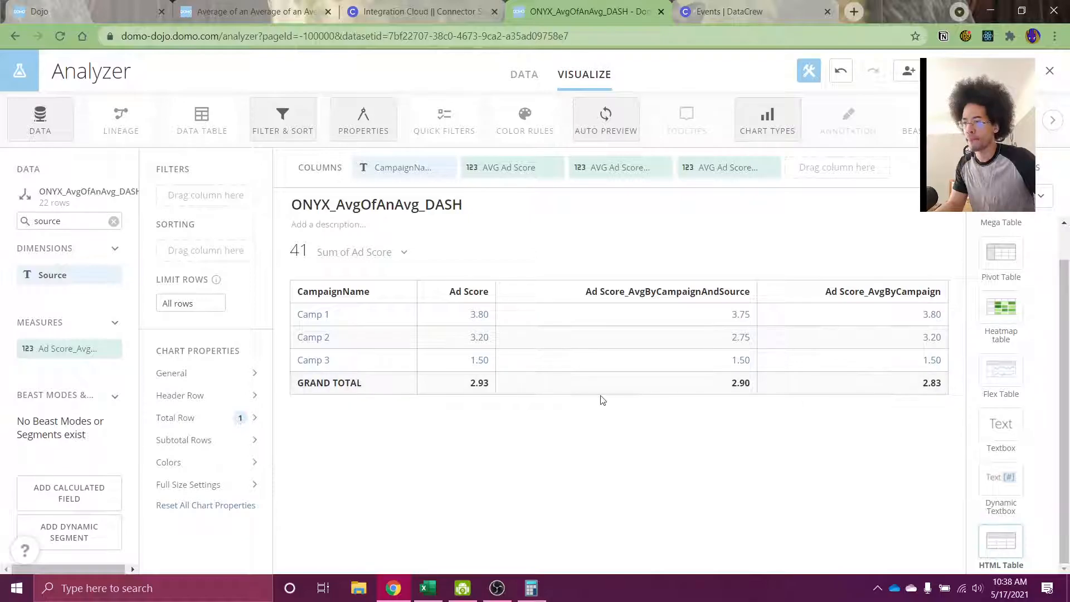
- Set the Ad Score column's aggregation to No aggregation
click(503, 168)
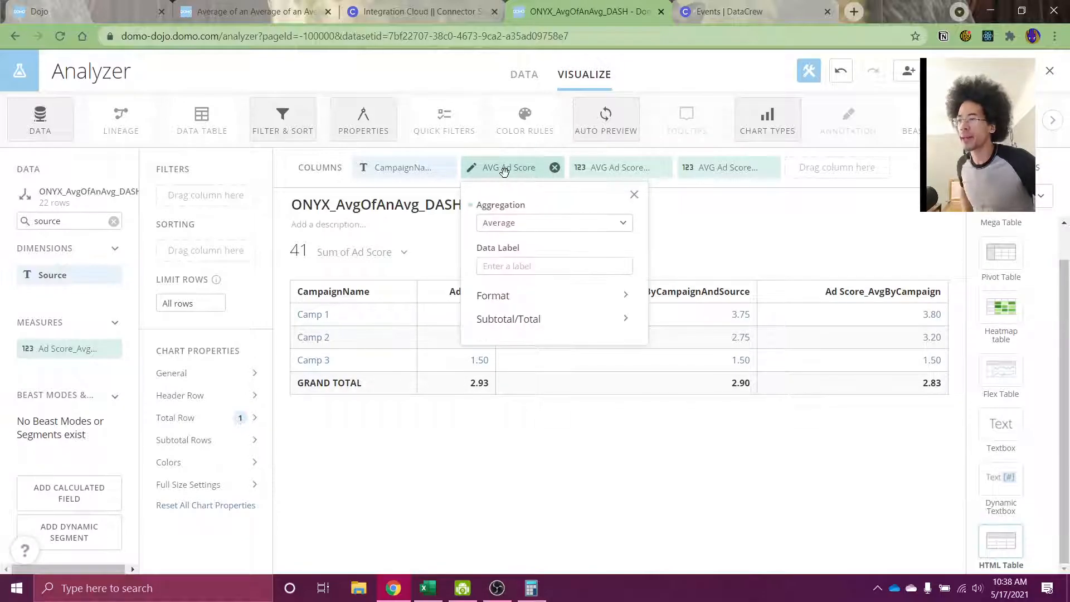
click(525, 223)
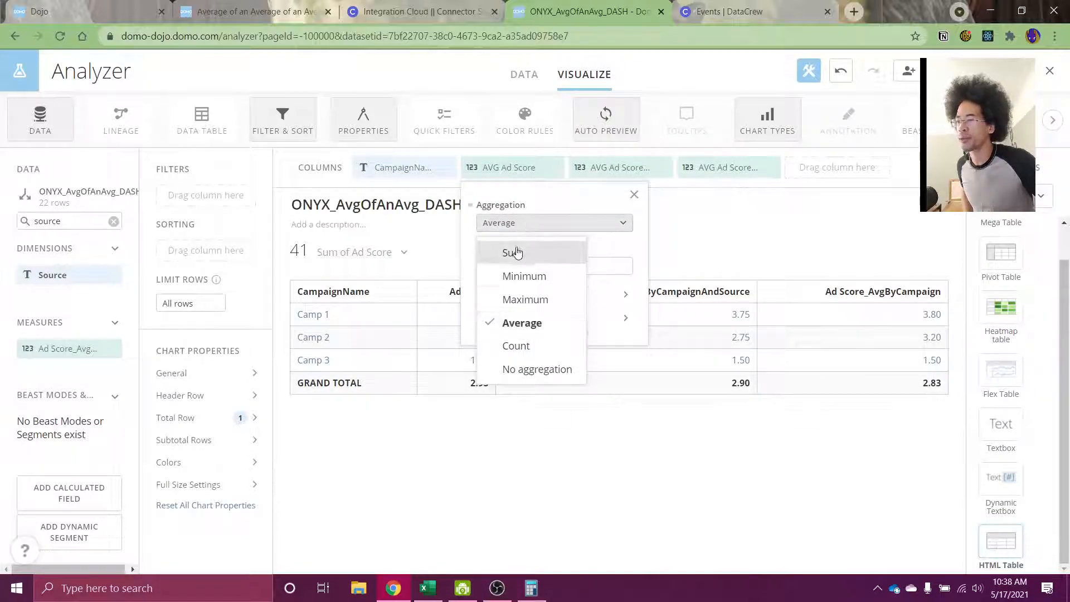
click(529, 367)
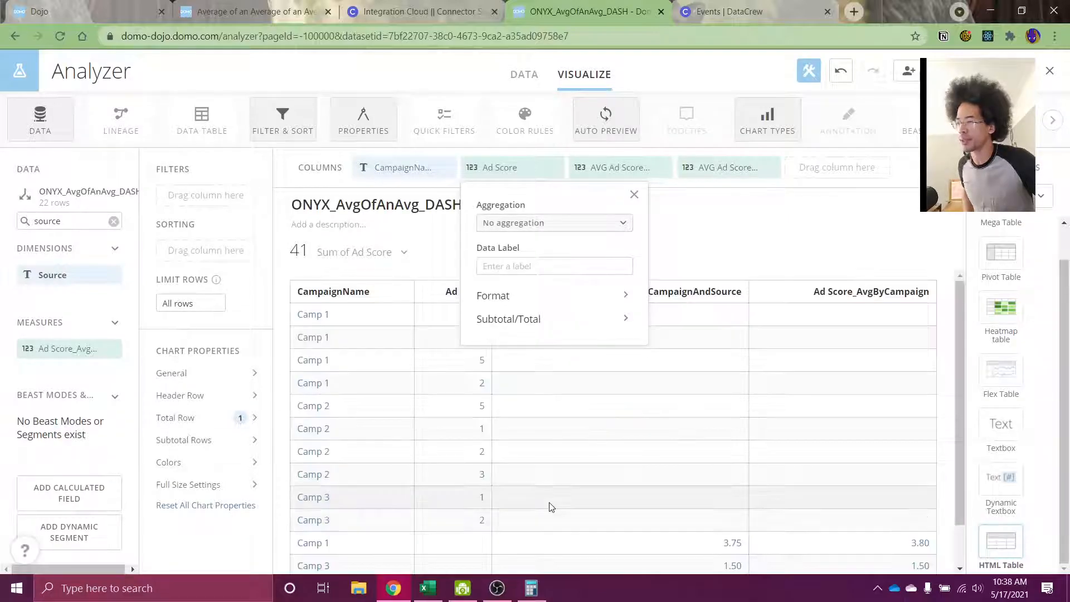
click(582, 497)
- Add the RowID column between CampaignName and Ad Score without aggregation, and review the rows down to the grand total
double_click(64, 221)
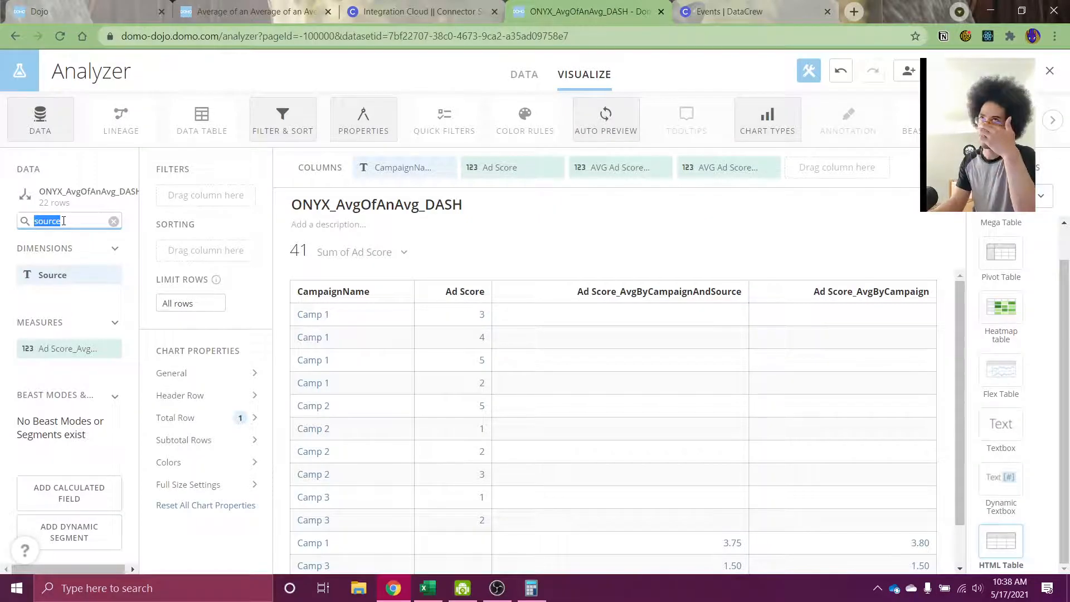
text(row)
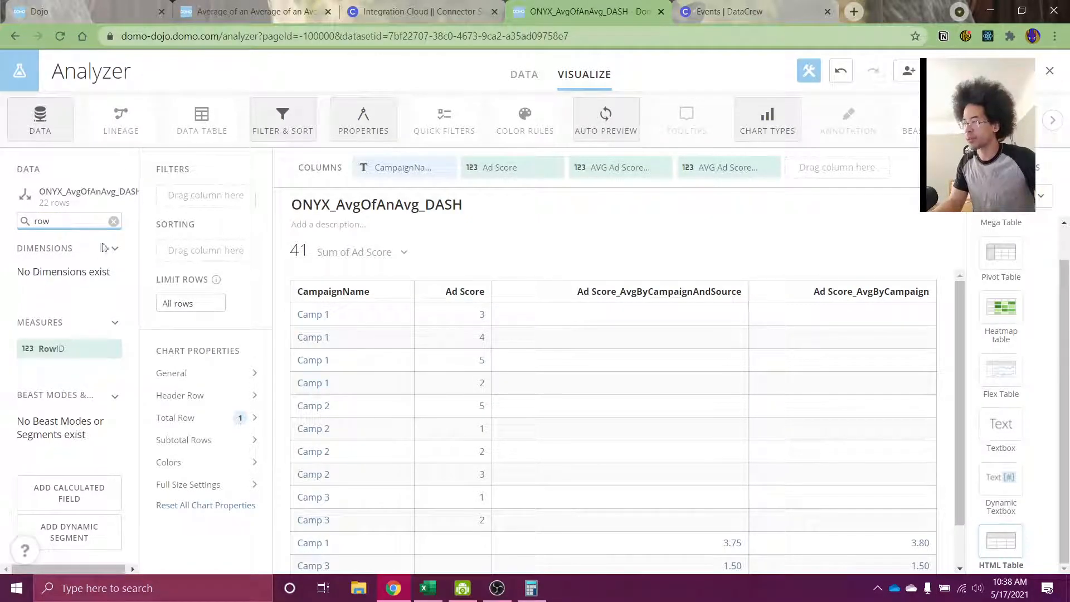
drag(73, 348, 482, 182)
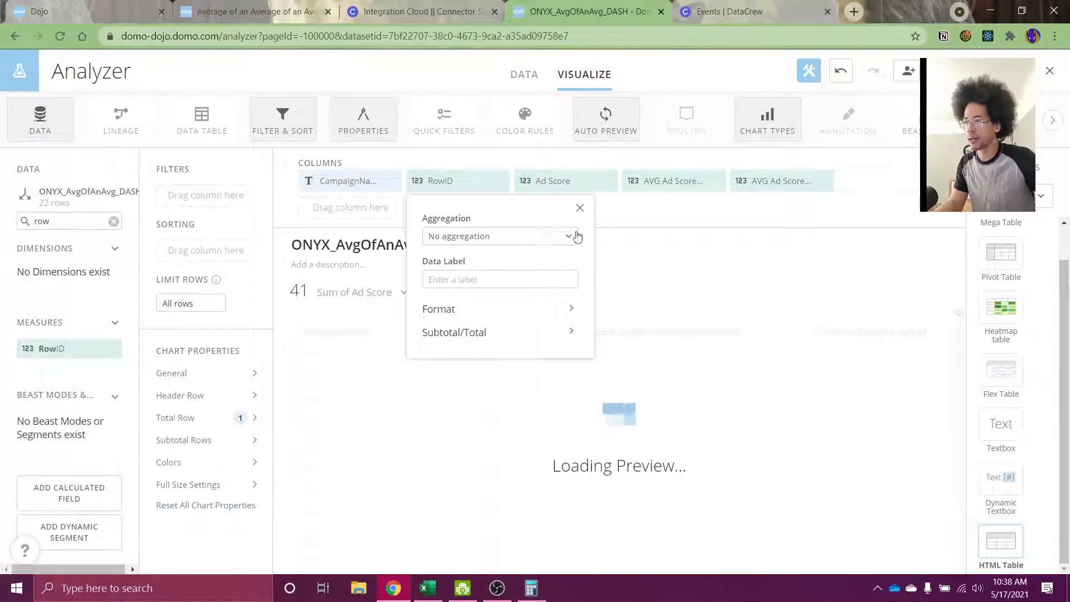
click(579, 209)
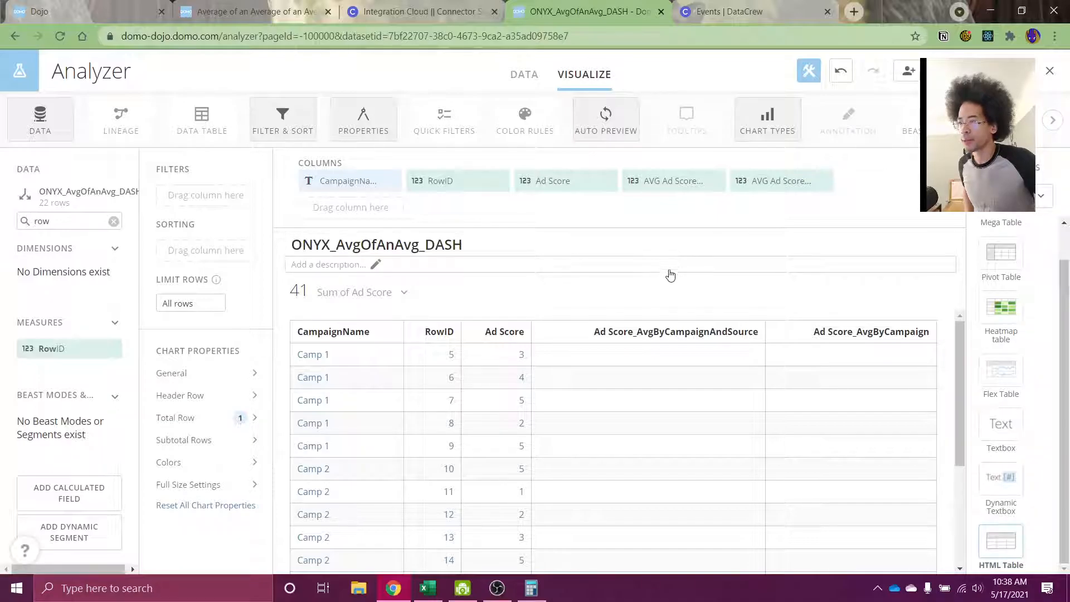
scroll(456, 367, down, 3)
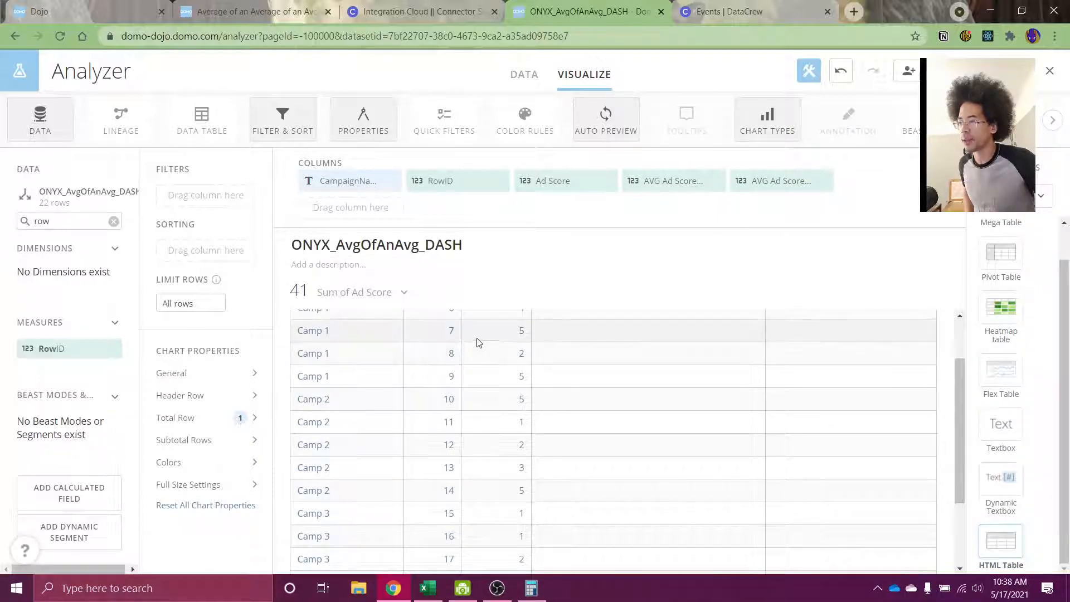
scroll(456, 367, down, 3)
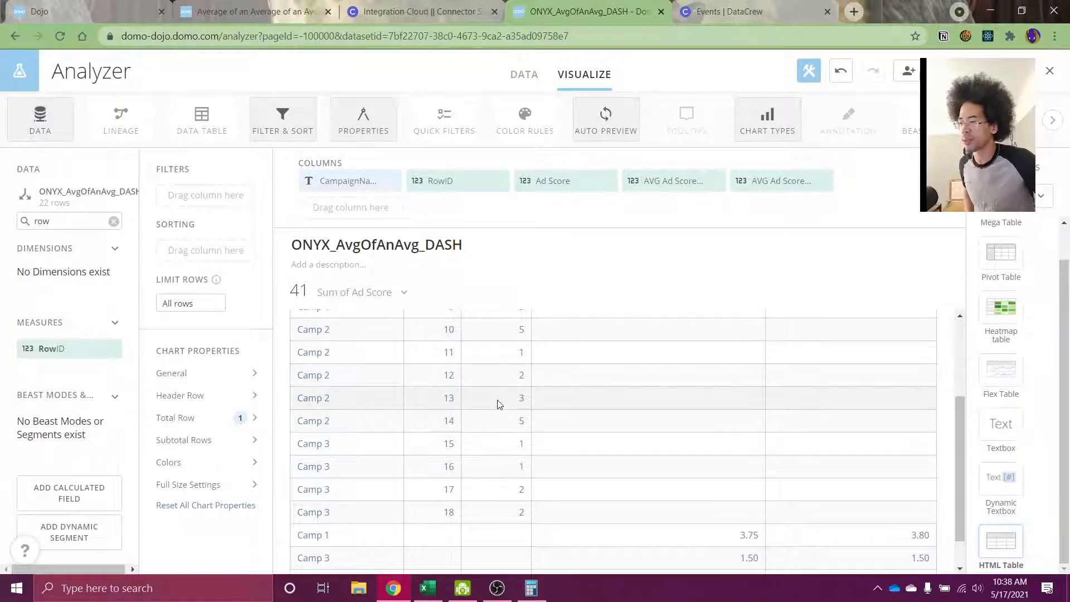
scroll(499, 401, down, 2)
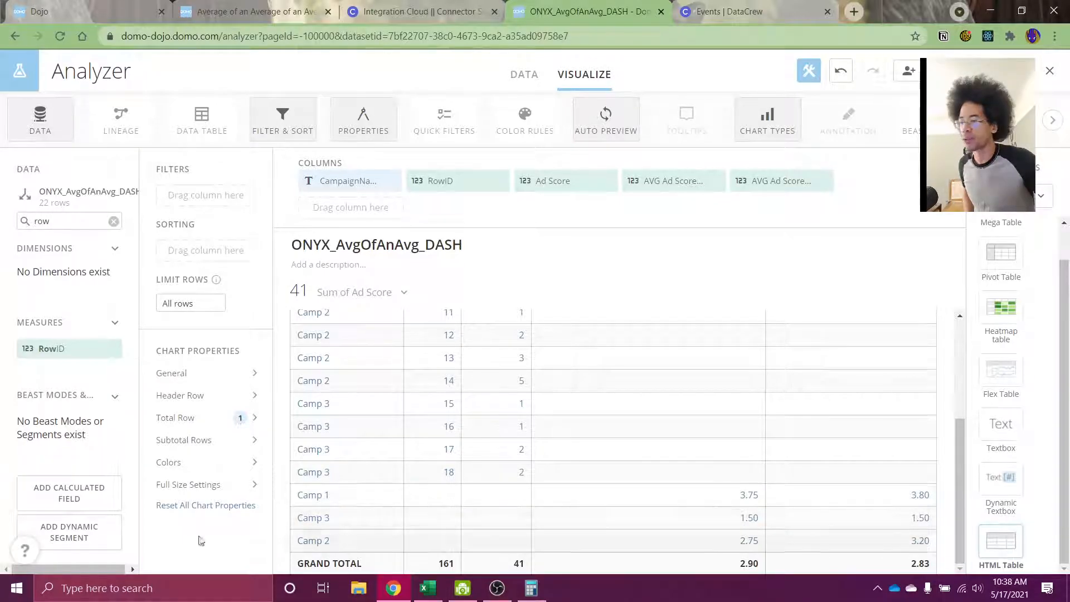
- Add the Source column after CampaignName and sort the table ascending by CampaignName and Source
click(53, 221)
double_click(52, 221)
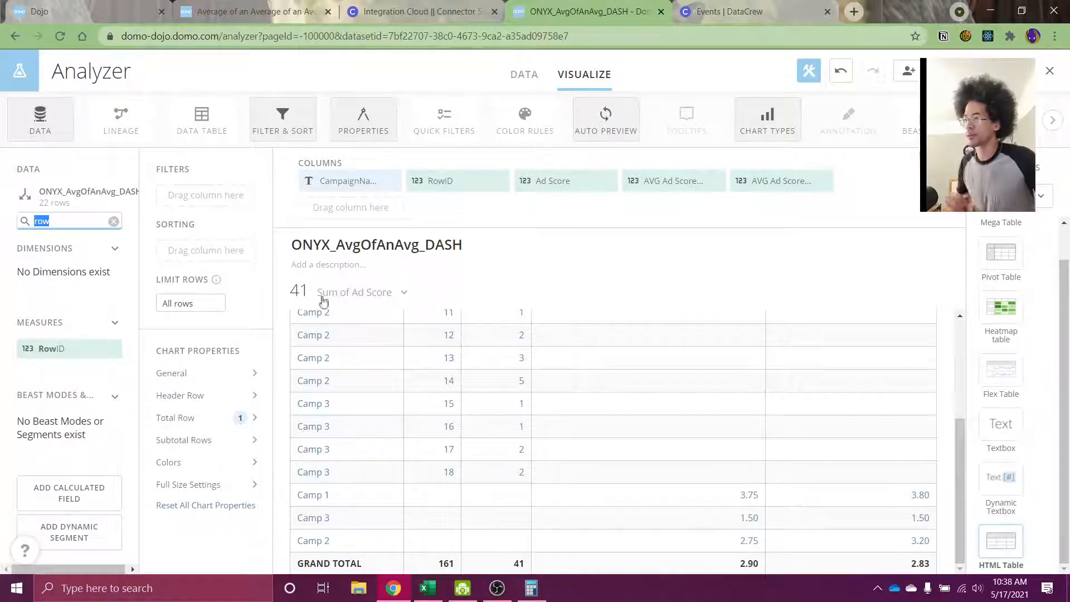
text(soure)
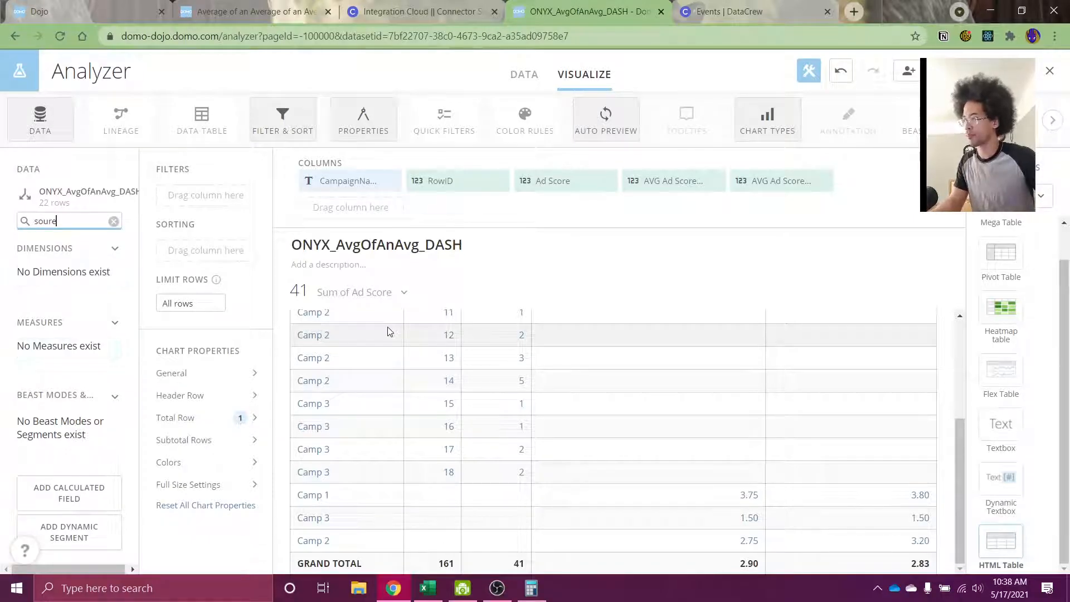
key(BackSpace)
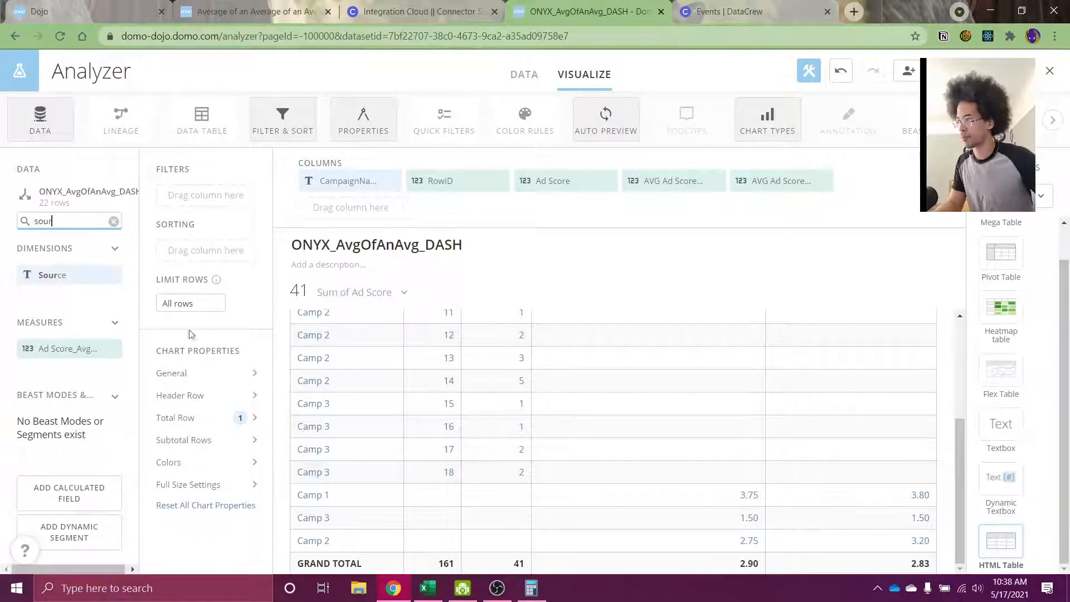
drag(77, 270, 445, 179)
click(446, 181)
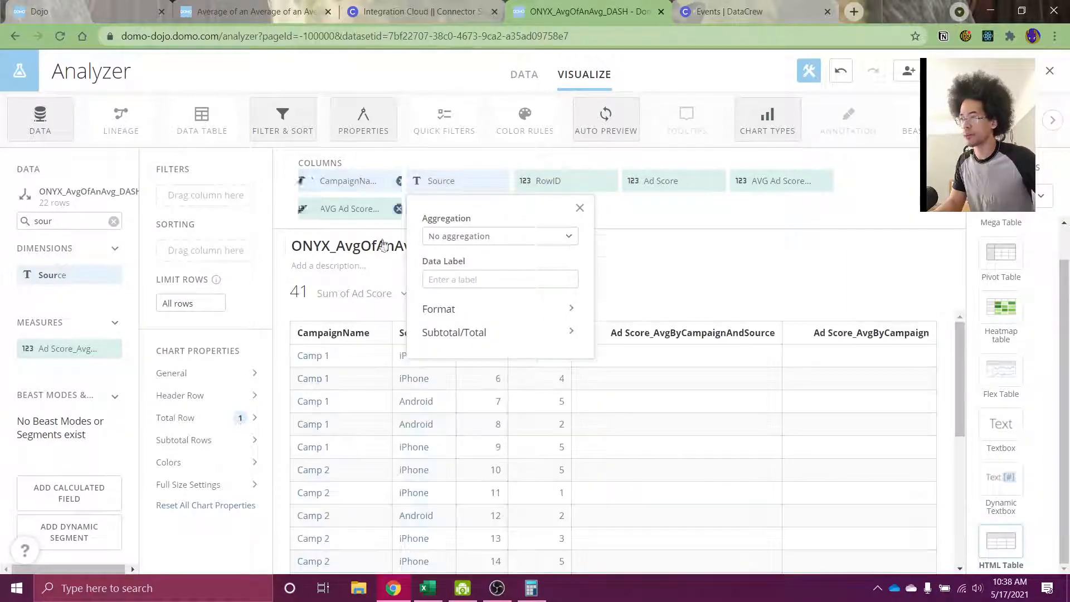
drag(348, 184, 204, 271)
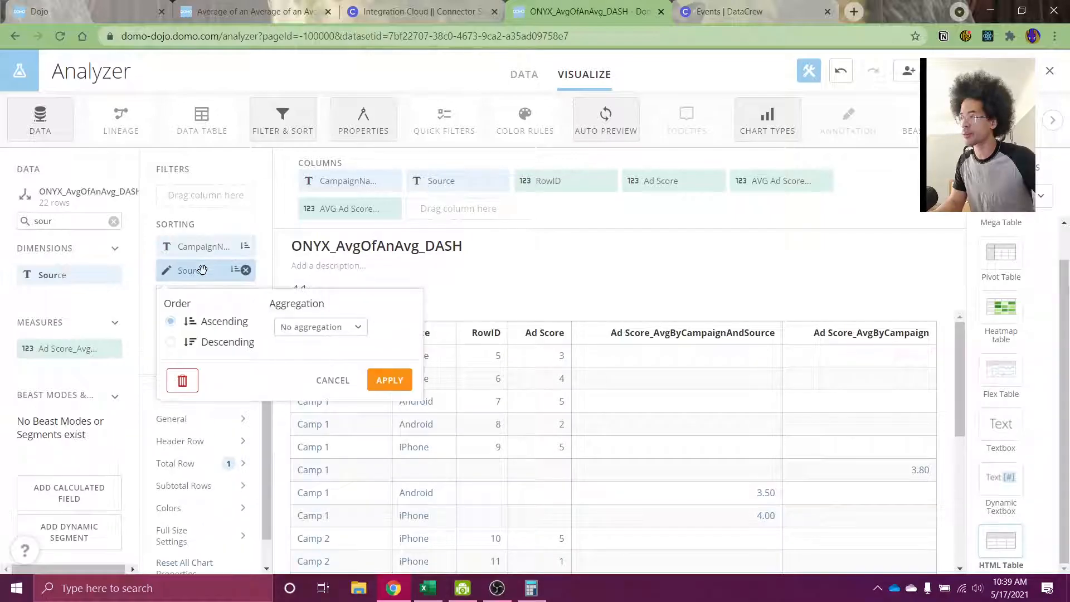
click(390, 380)
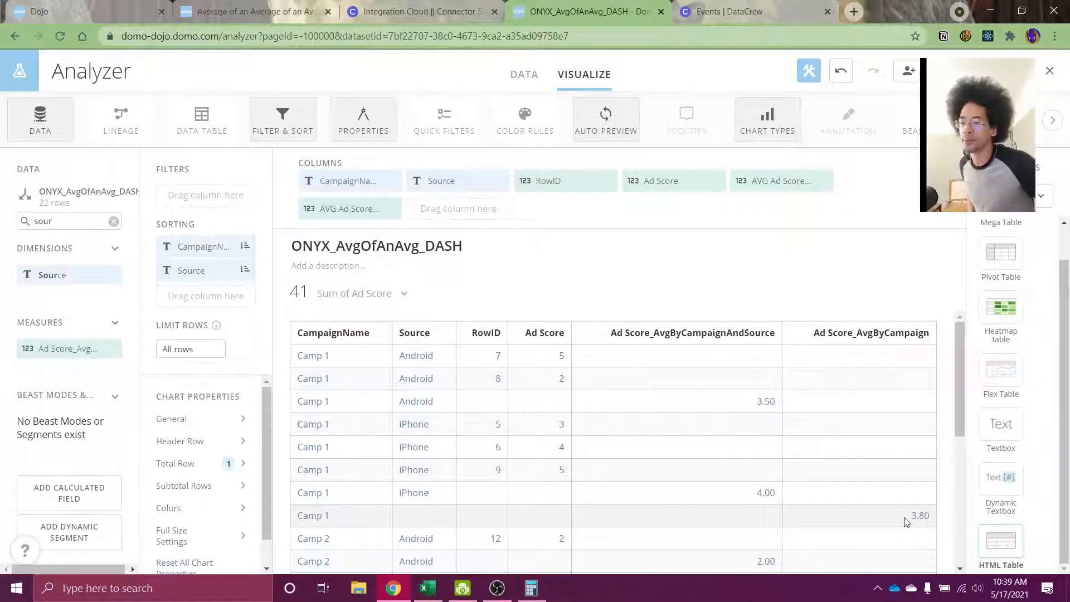
- Compare the grand total row with the line average in the Excel workbook, and return to the Domo table
scroll(905, 522, down, 5)
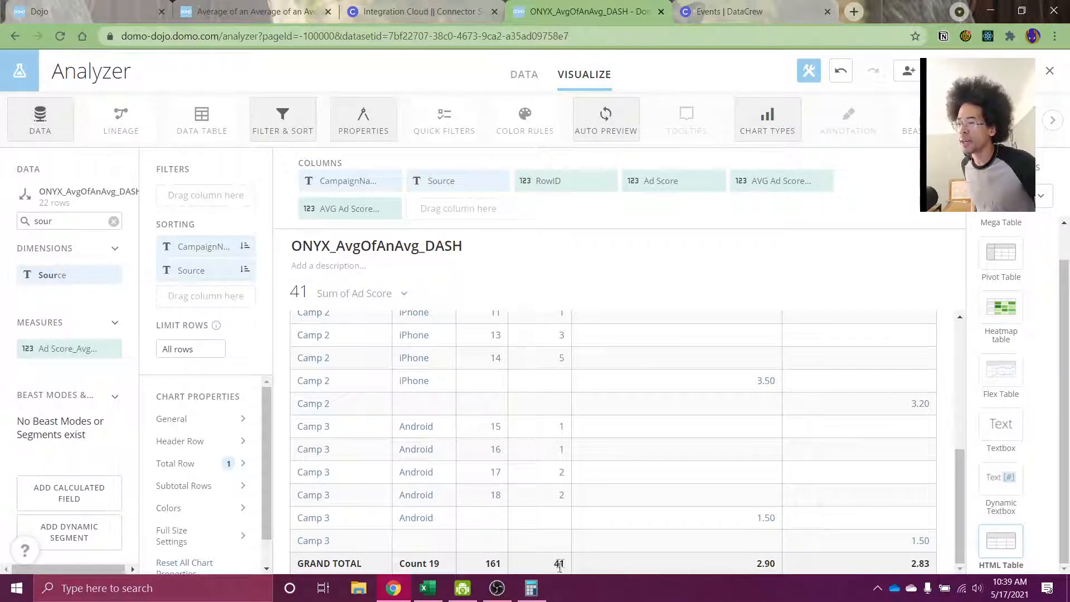
key(alt+Tab)
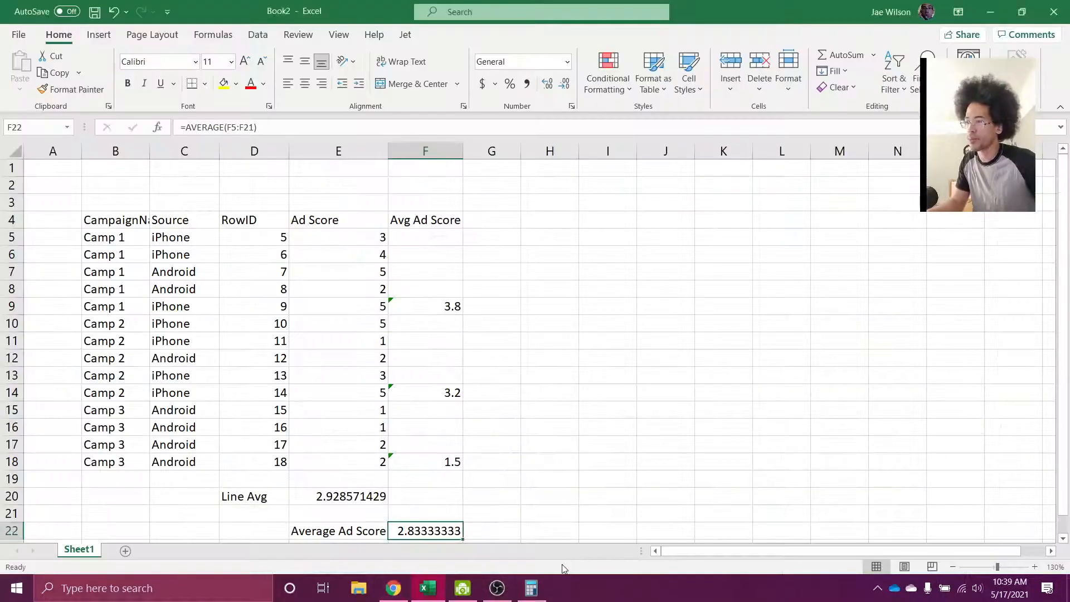
click(343, 496)
key(alt+Tab)
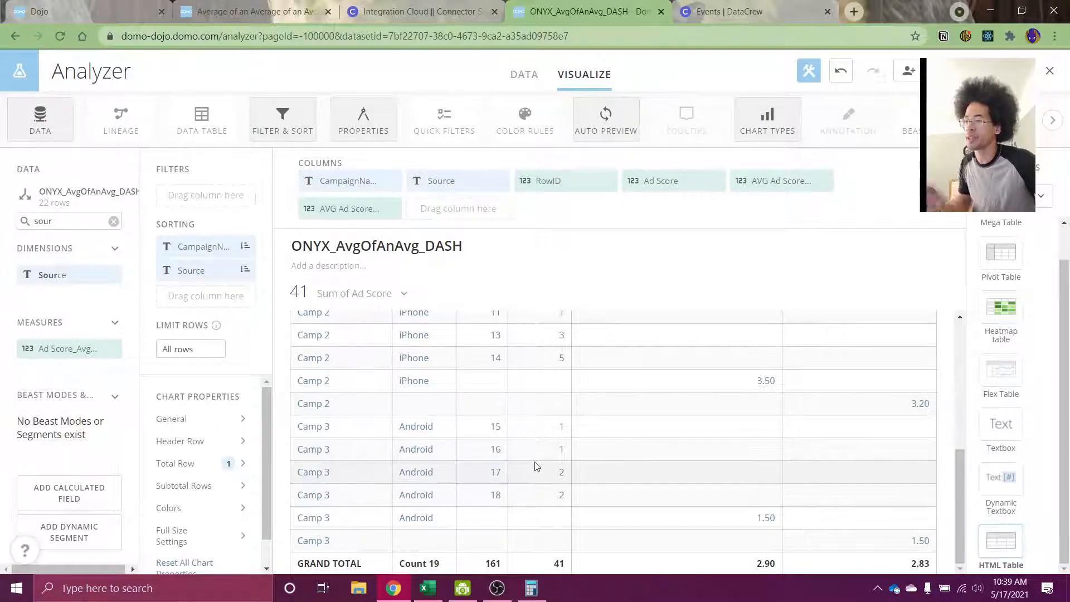
- Create a calculated field with the formula avg(`Ad Score`)
scroll(538, 466, up, 5)
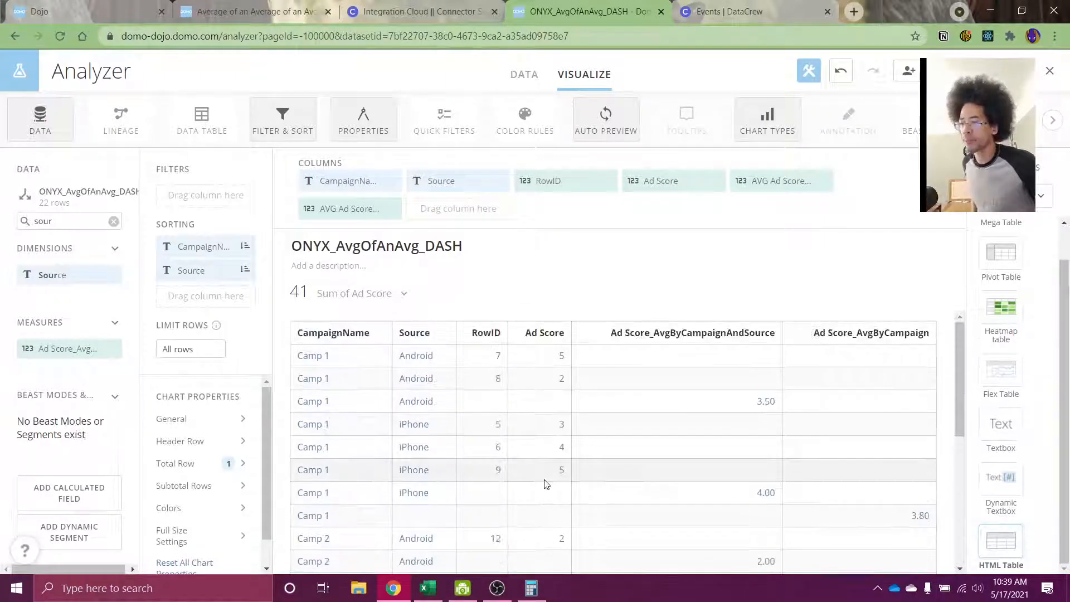
scroll(545, 460, down, 5)
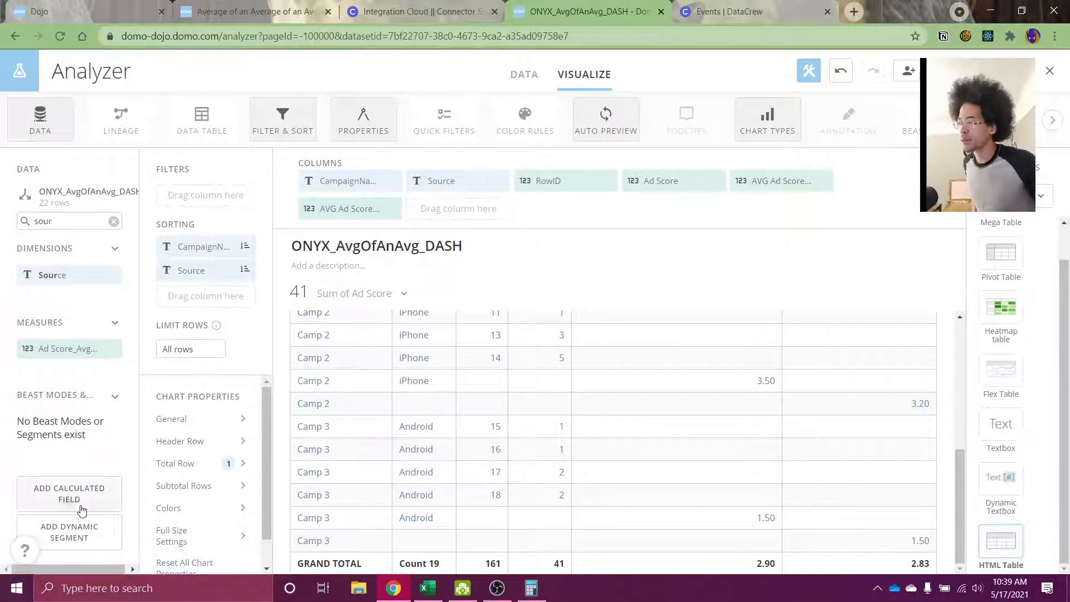
click(69, 492)
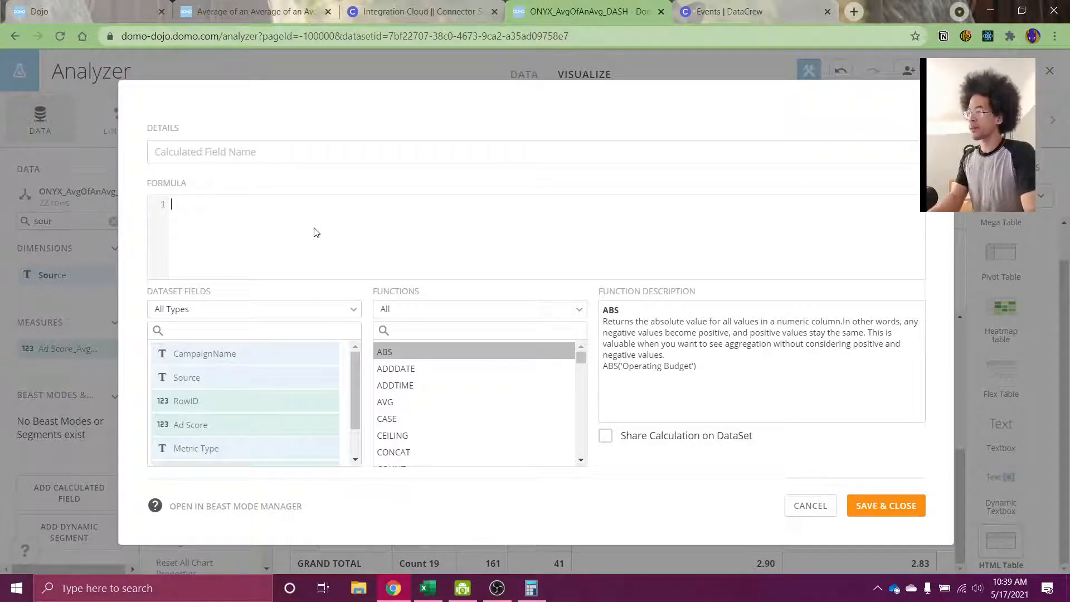
text(avg(ad)
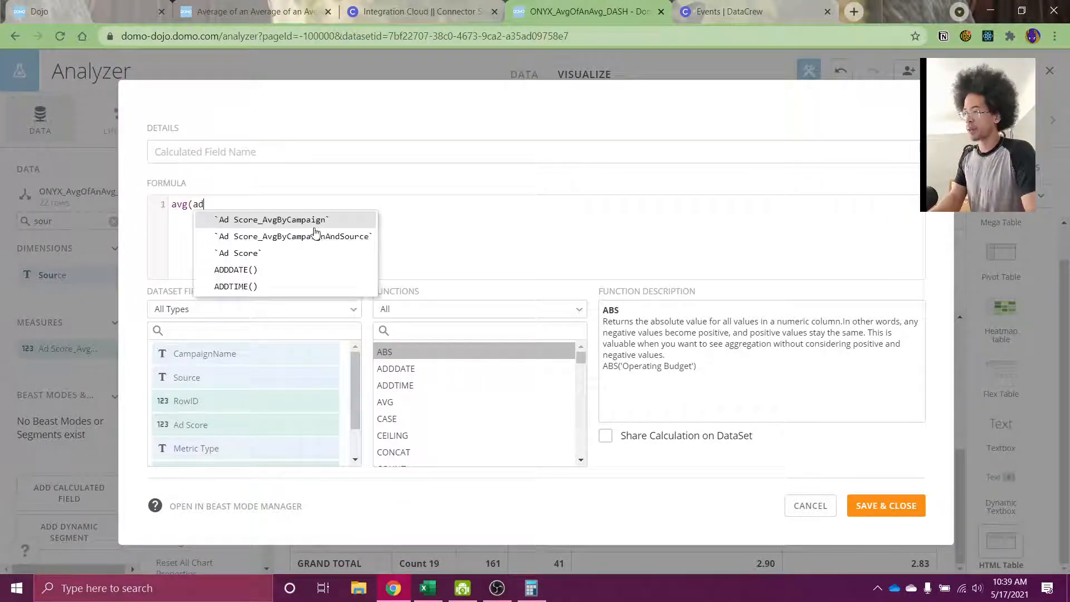
key(Down)
key(Down)
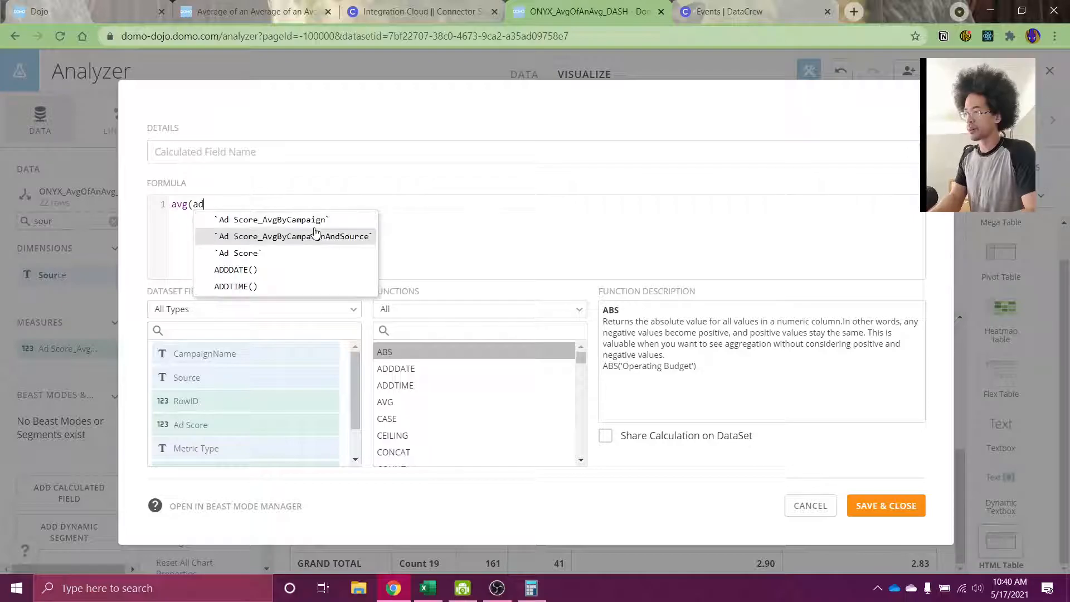
key(Return)
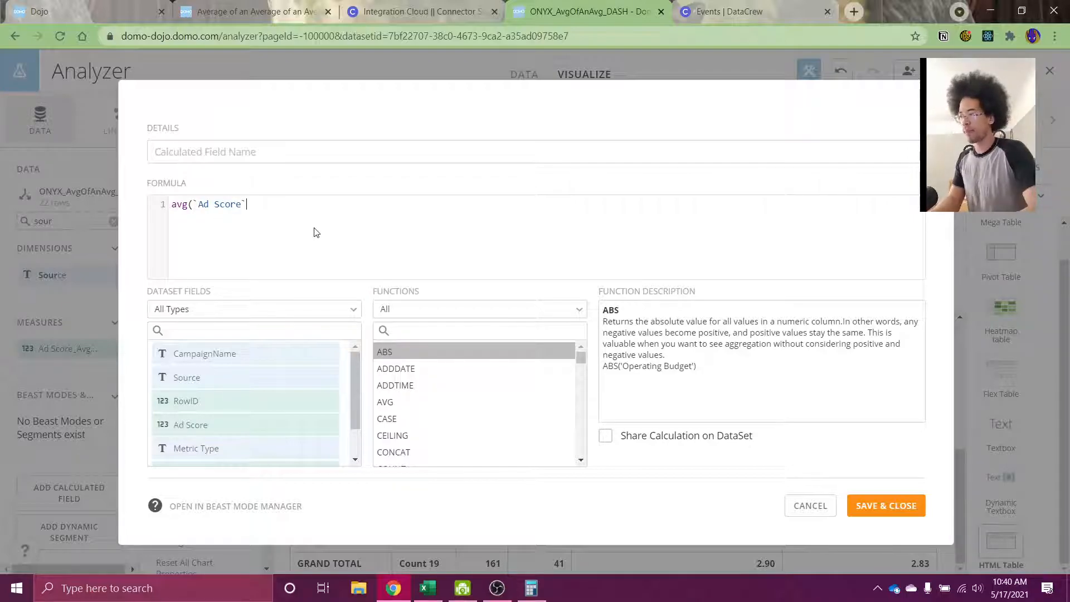
text())
- Name the calculated field avg_AdScore and save it
click(263, 150)
text(avg)
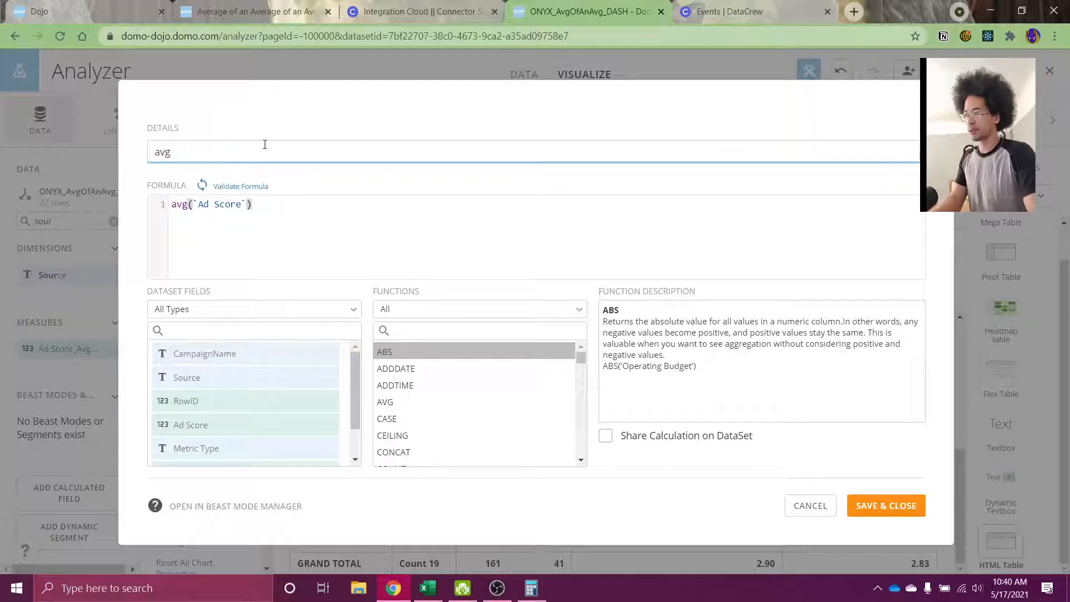
text(_AdSco)
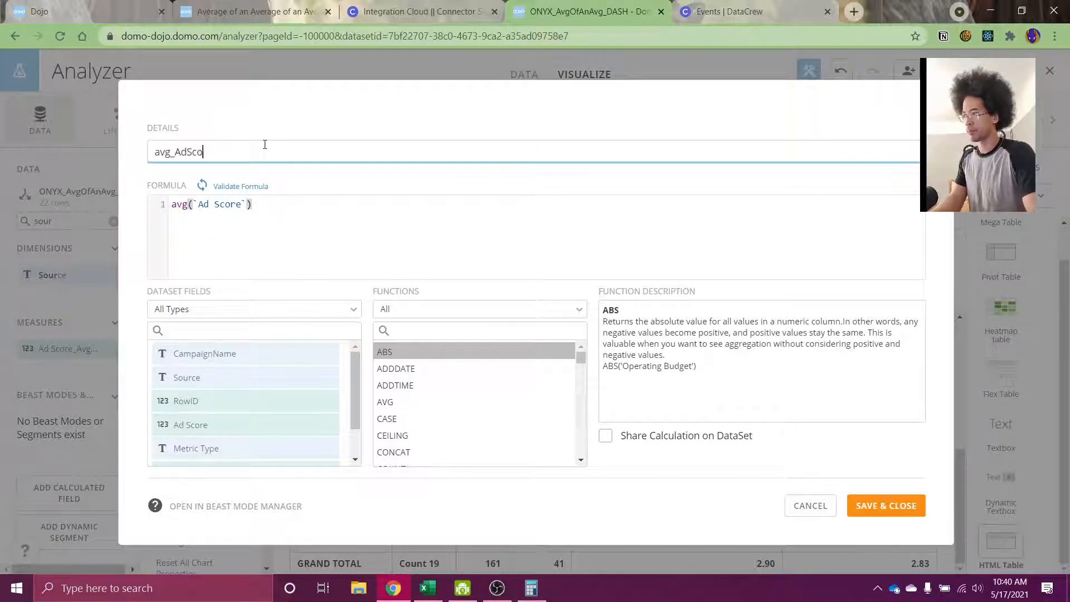
text(re)
click(855, 508)
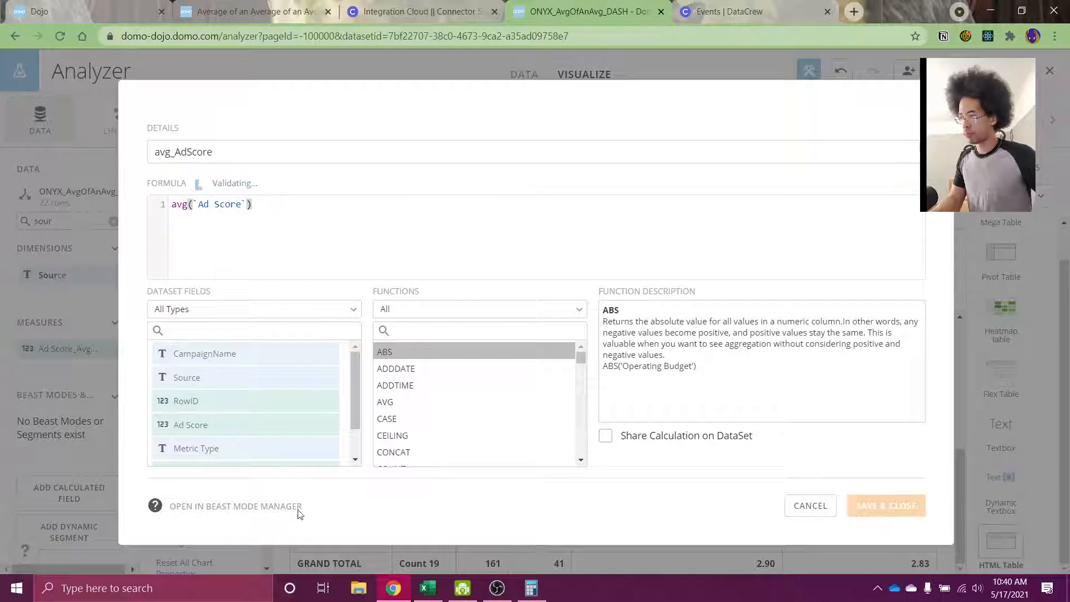
- Add avg_AdScore to the table right after Ad Score, and remove the Ad Score column
key(ctrl+a)
text(avg)
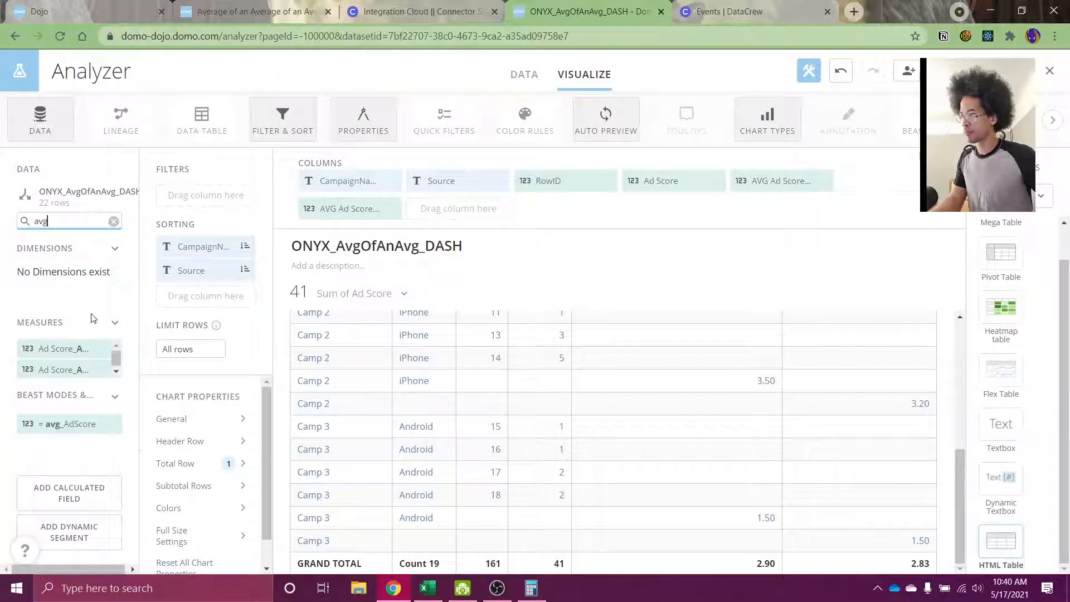
drag(51, 420, 753, 173)
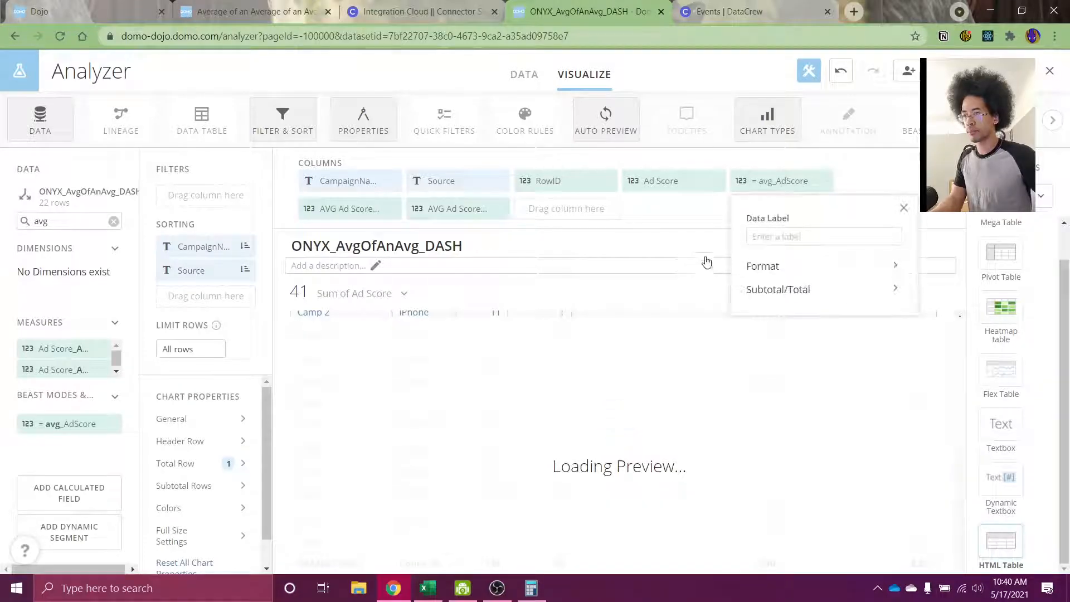
click(902, 209)
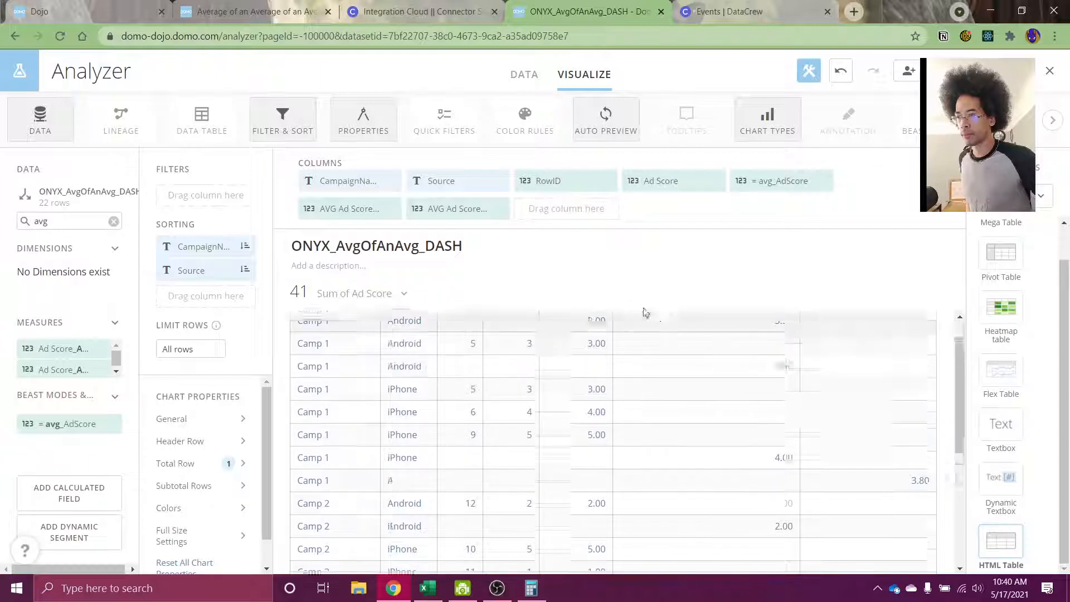
mouse_move(607, 184)
mouse_move(715, 190)
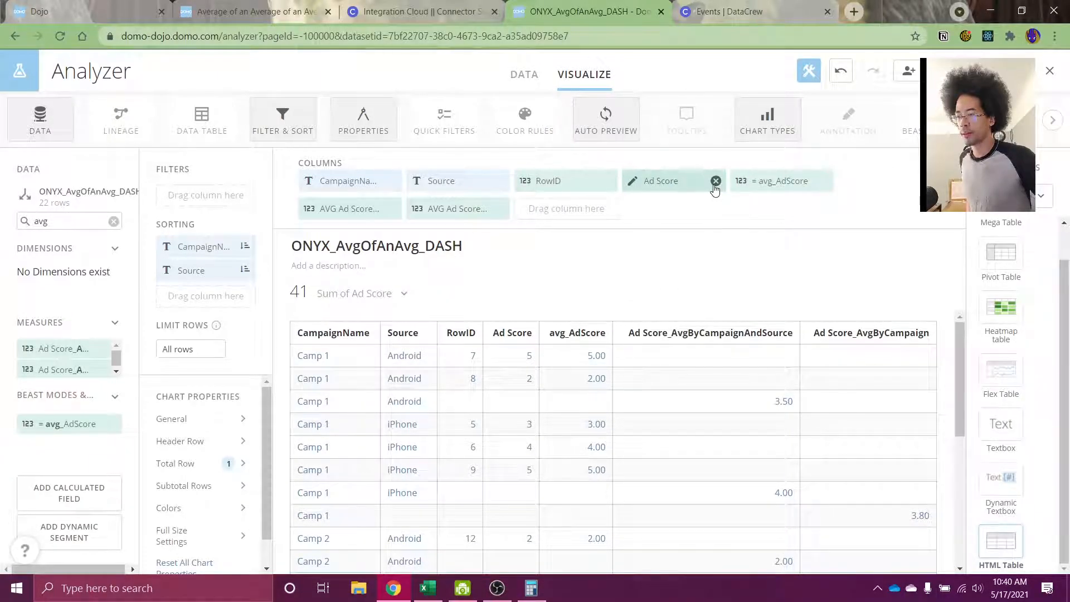
click(715, 186)
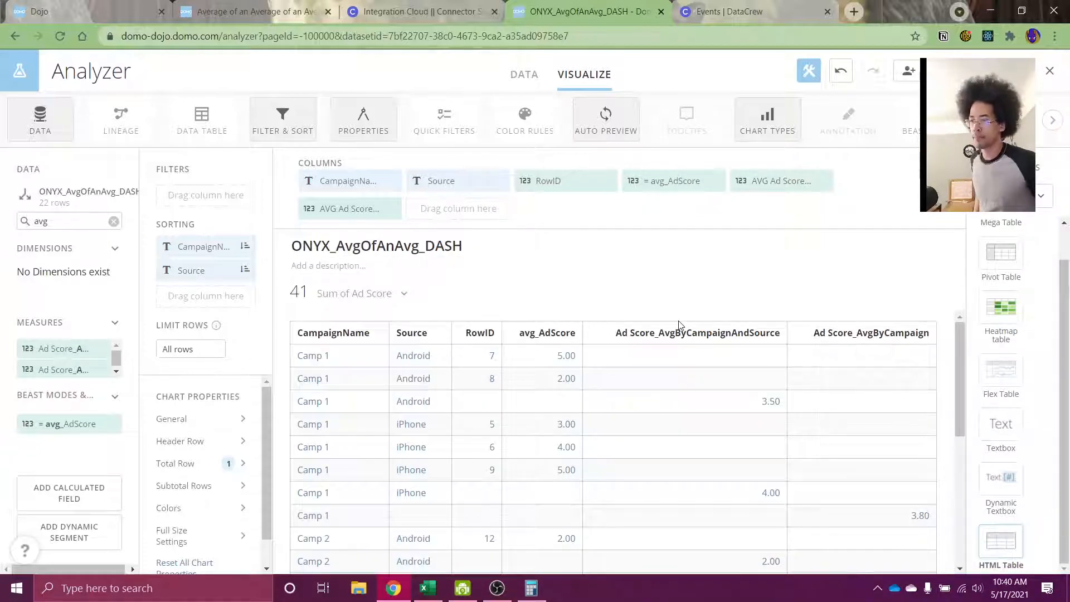
scroll(674, 323, down, 6)
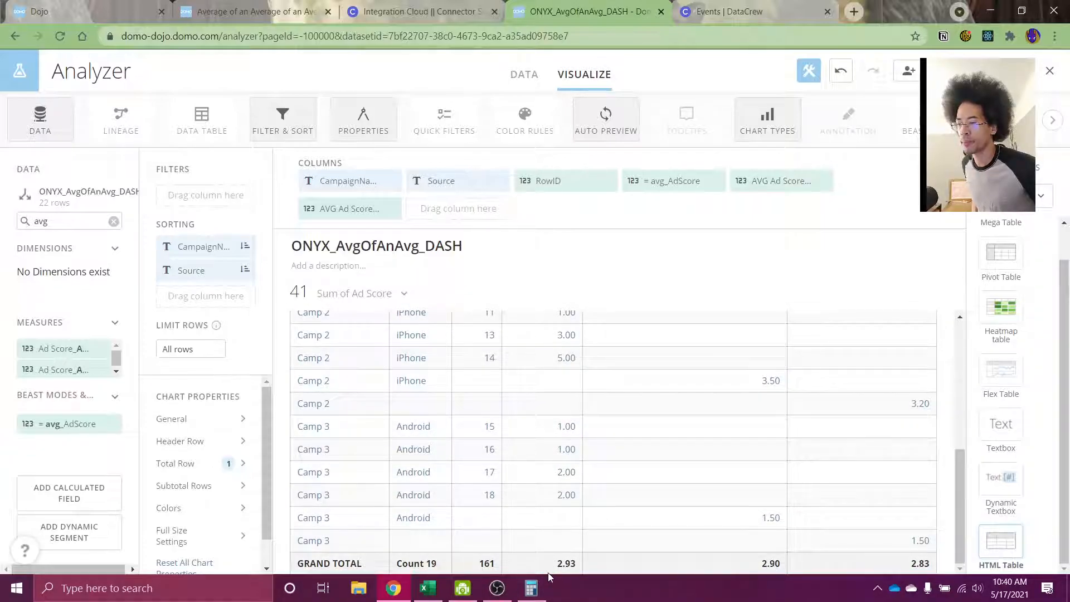
- Add Metric Type as the table's first column without aggregation, and review the rows down to the grand total
double_click(74, 215)
text(metric)
drag(64, 274, 367, 179)
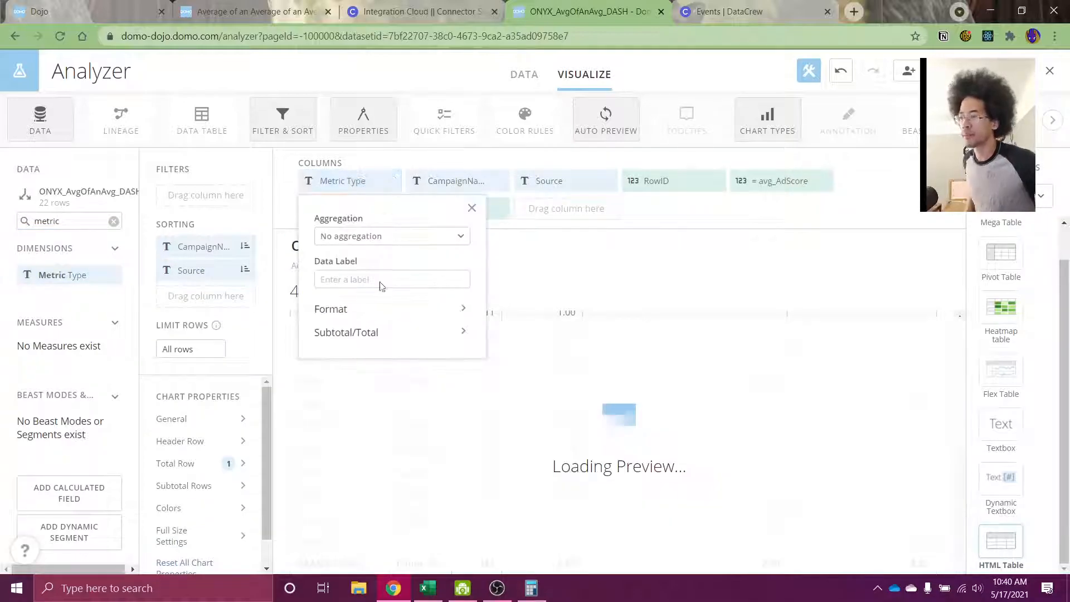
click(469, 208)
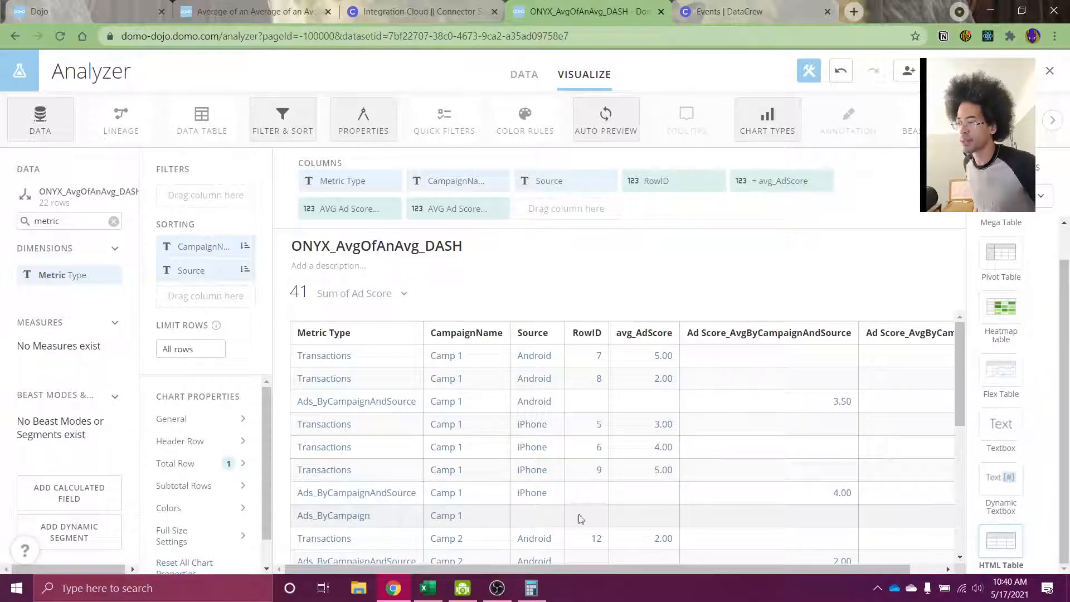
scroll(408, 405, down, 3)
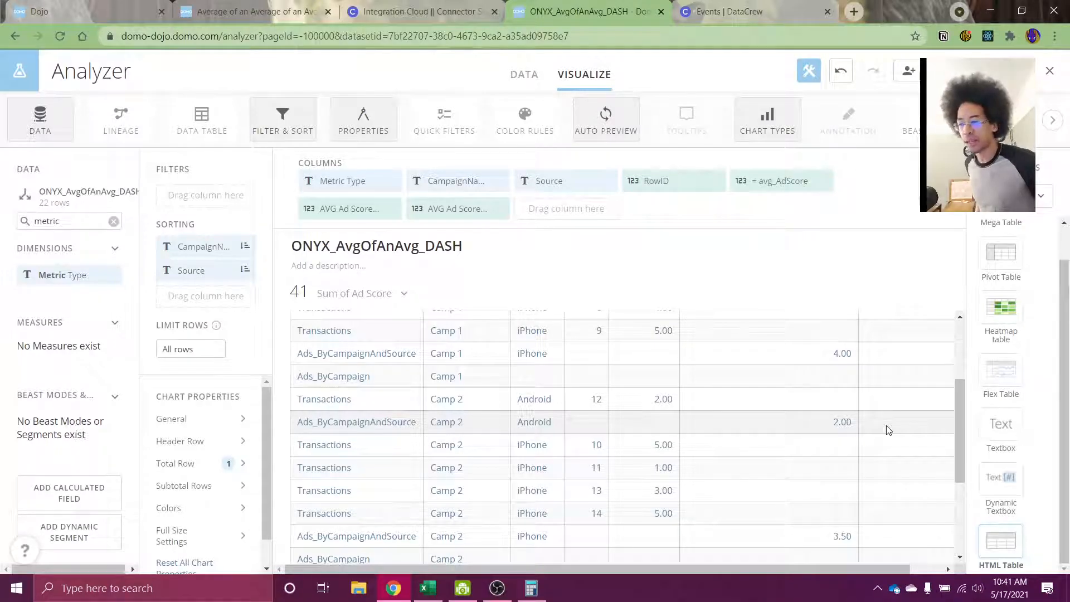
scroll(880, 428, down, 1)
scroll(876, 426, down, 1)
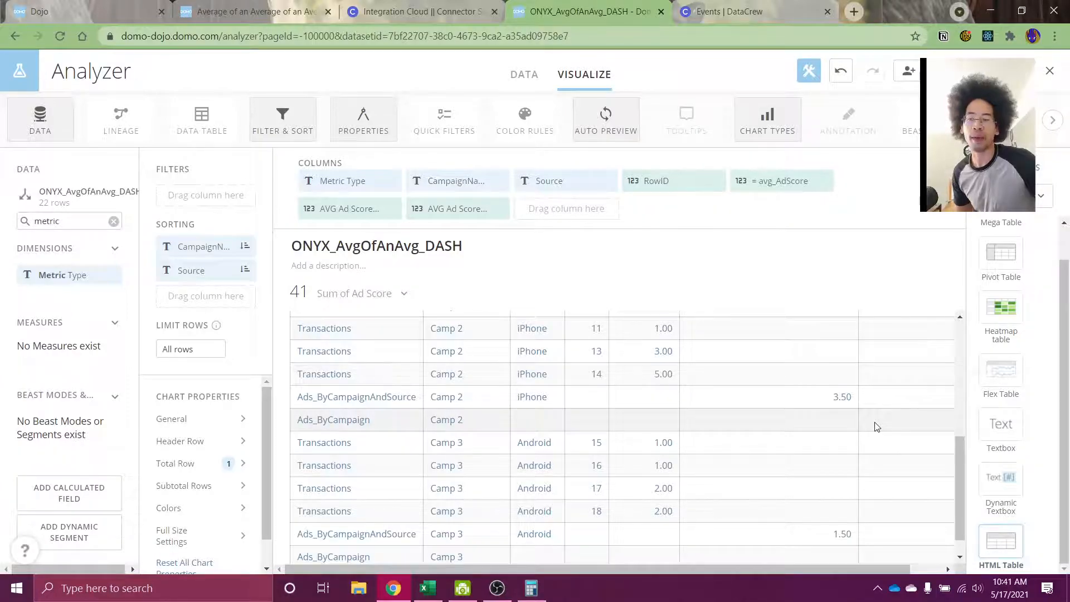
scroll(878, 425, down, 1)
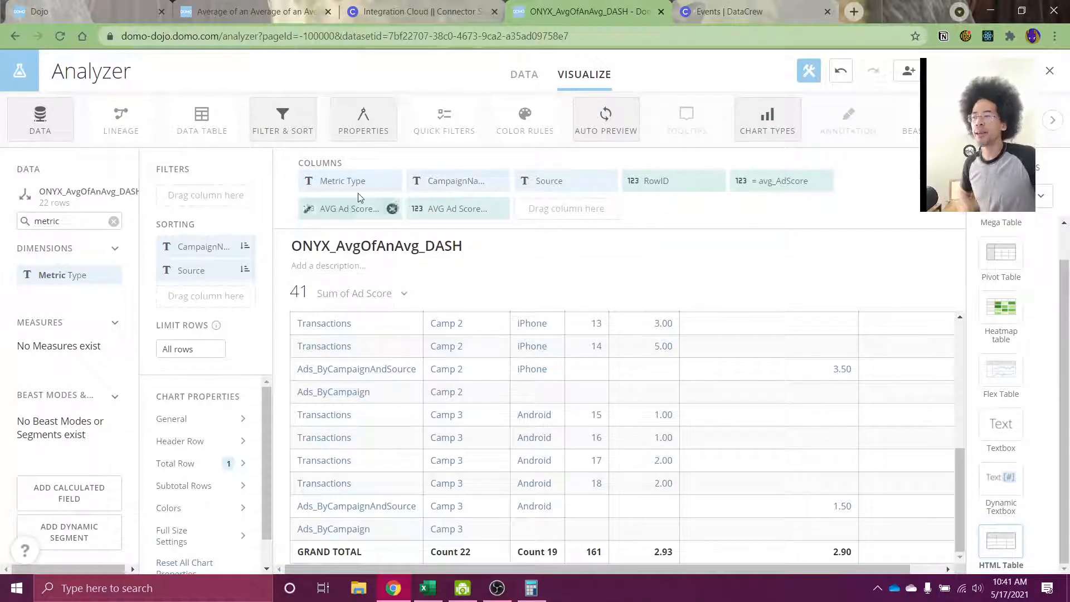
- Add a Metric Type filter displayed as a quick filter, with no values preselected
drag(52, 275, 209, 195)
click(183, 427)
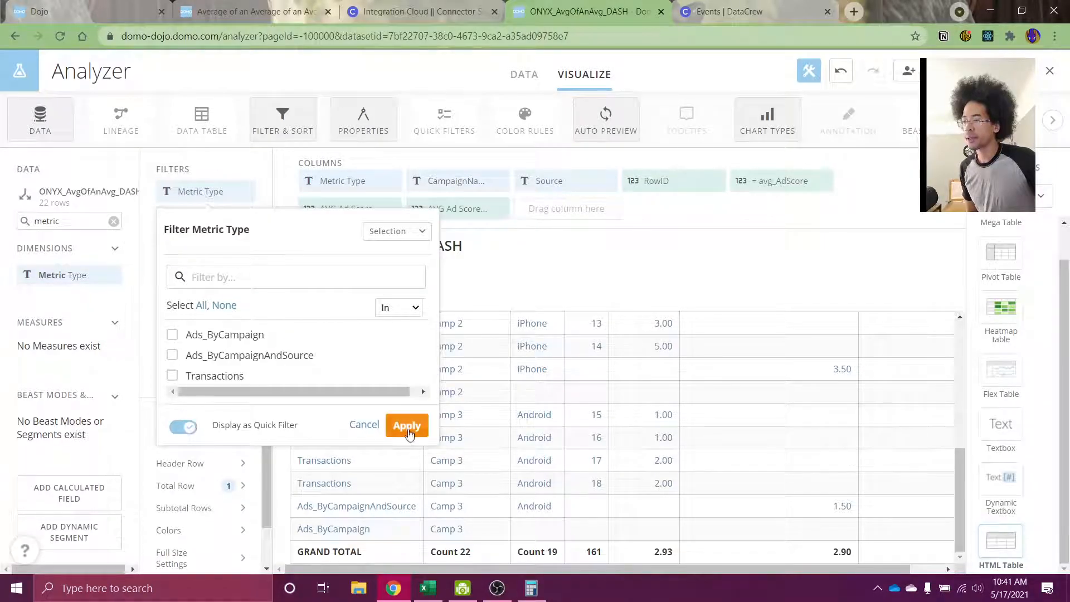
click(408, 432)
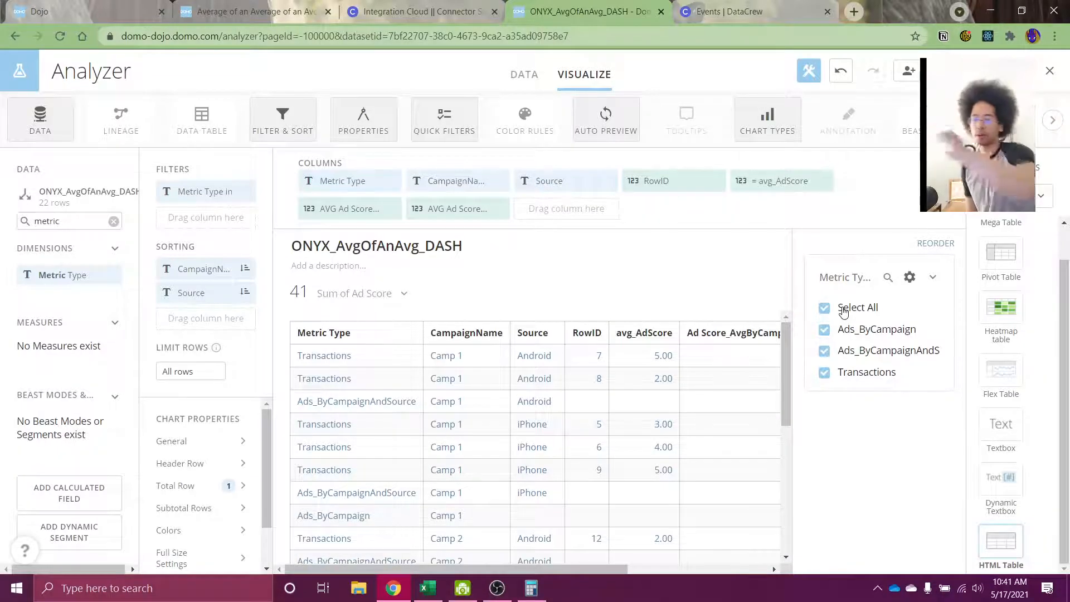
- Limit the Metric Type quick filter to Transactions and review the rows and grand total
click(843, 310)
click(870, 372)
scroll(690, 403, down, 3)
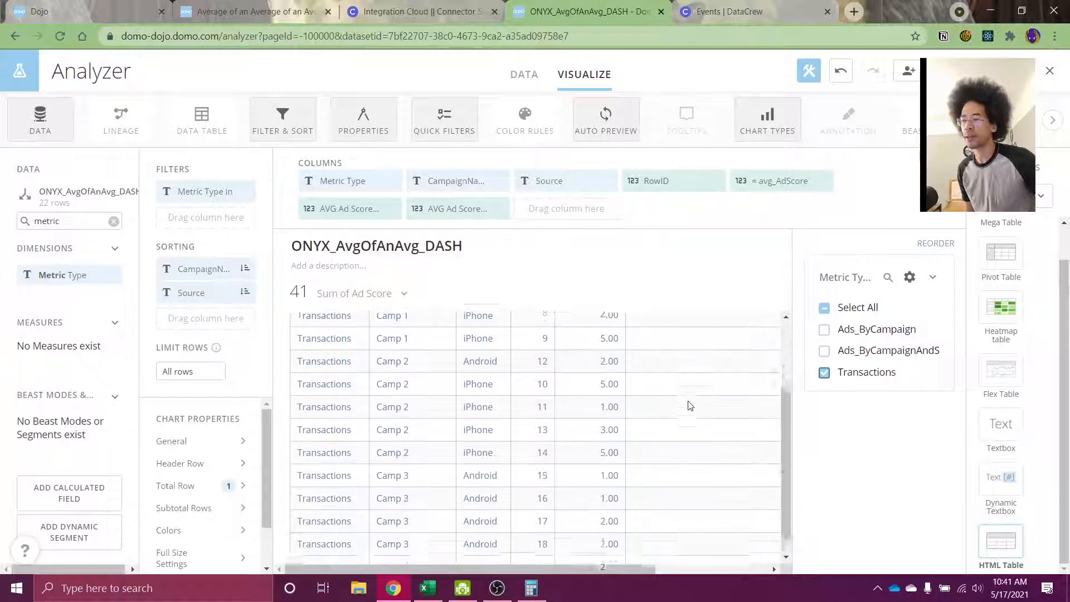
scroll(691, 403, up, 3)
scroll(696, 399, down, 3)
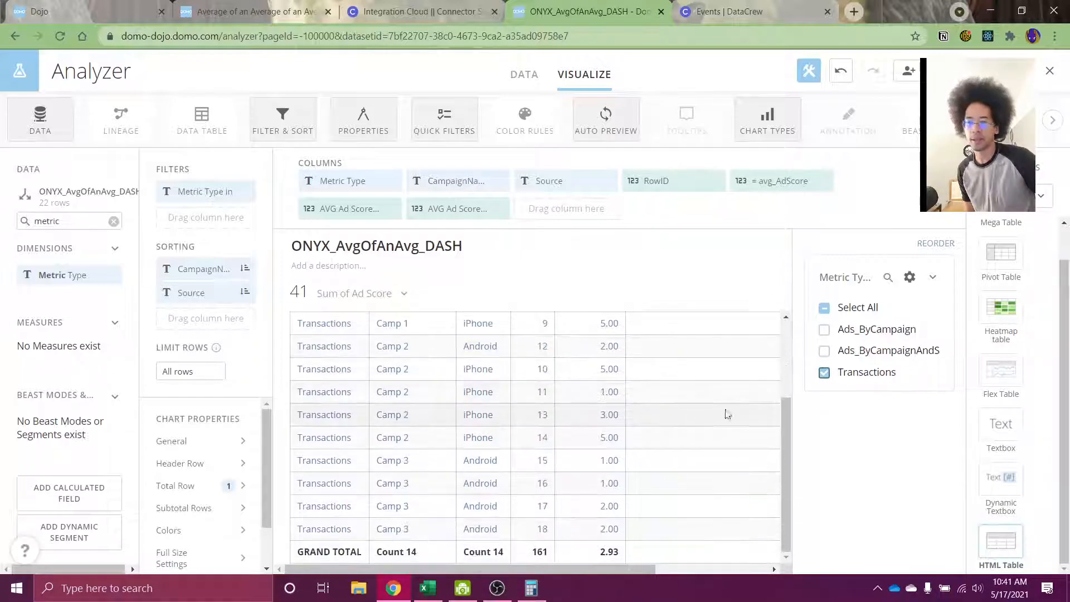
- Switch the Metric Type quick filter to Ads_ByCampaign only and examine the Ad Score_AvgByCampaign total
click(825, 328)
click(824, 372)
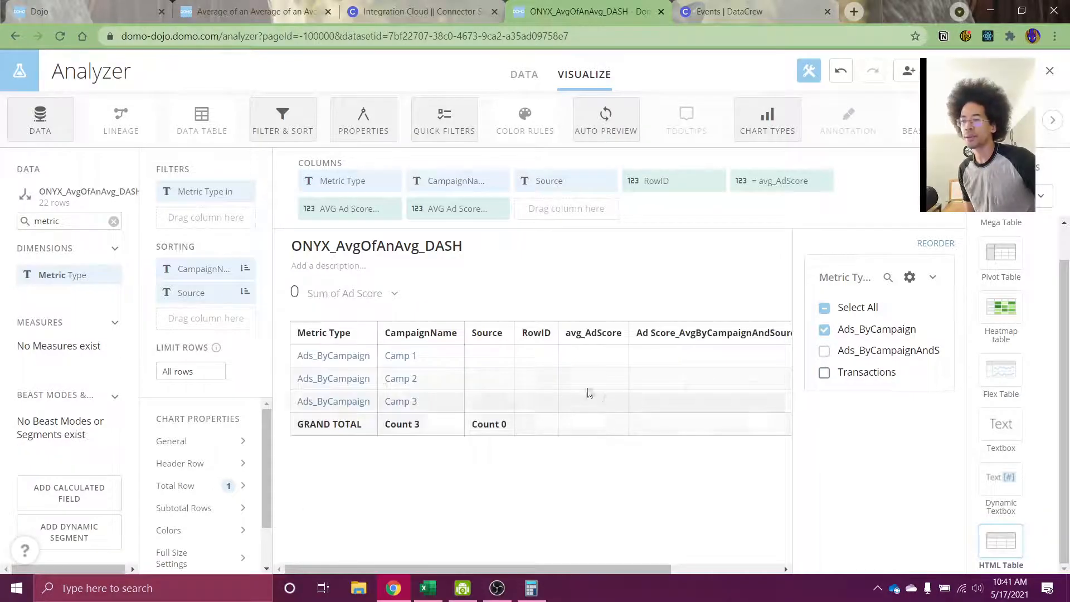
drag(446, 569, 556, 570)
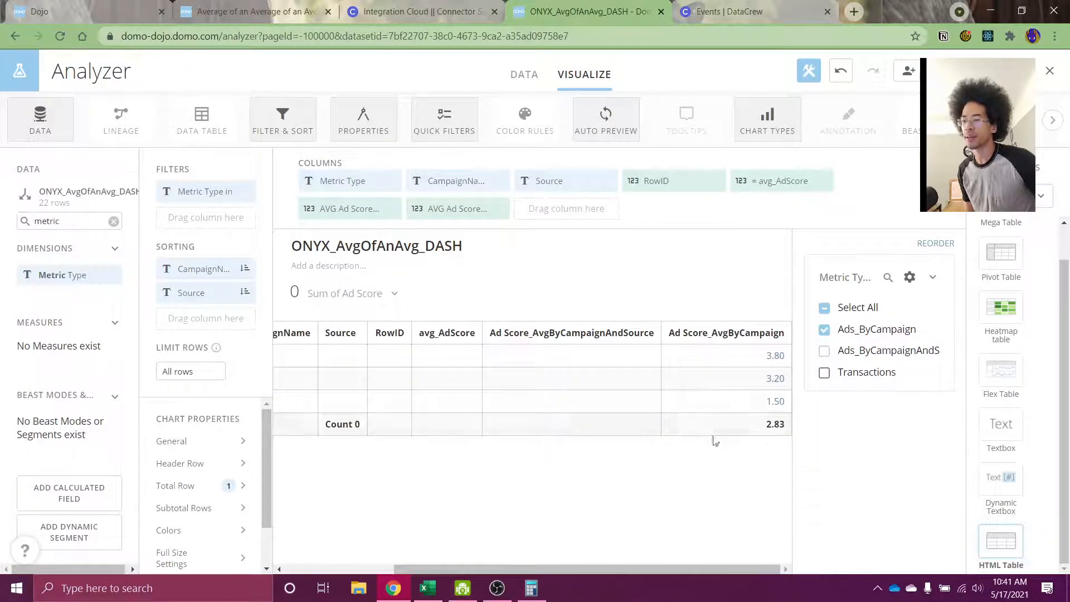
- Show only the Ads_ByCampaignAndSource rows, and re-enable Ads_ByCampaign and Transactions in the Metric Type quick filter
click(824, 328)
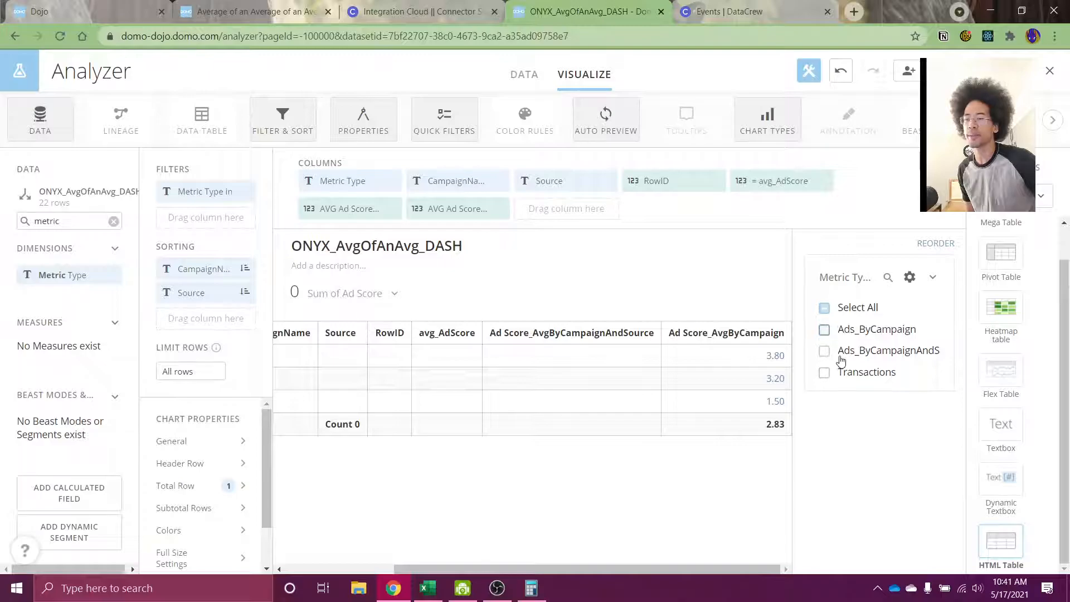
click(824, 351)
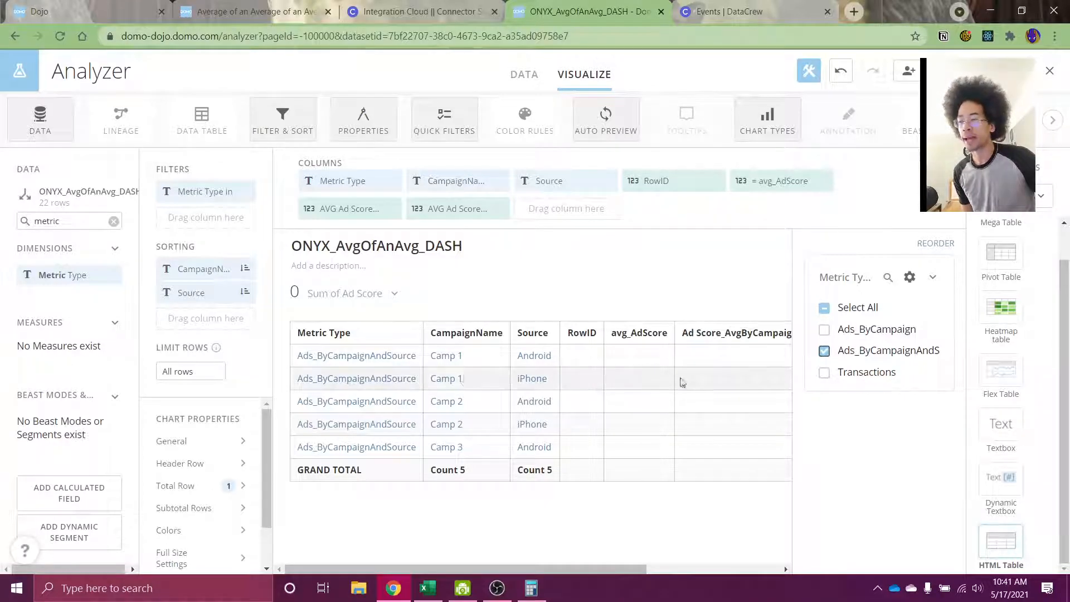
click(835, 330)
click(824, 373)
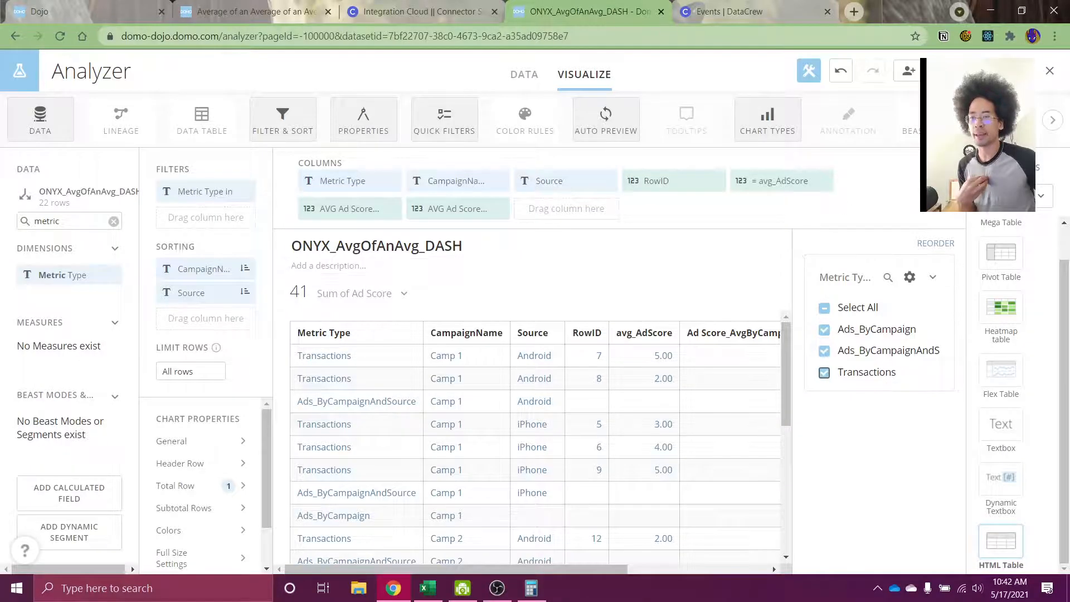
- Close the card and open the ONYX_AvgOfAnAvg_DASH dataflow in the ETL editor
click(1049, 73)
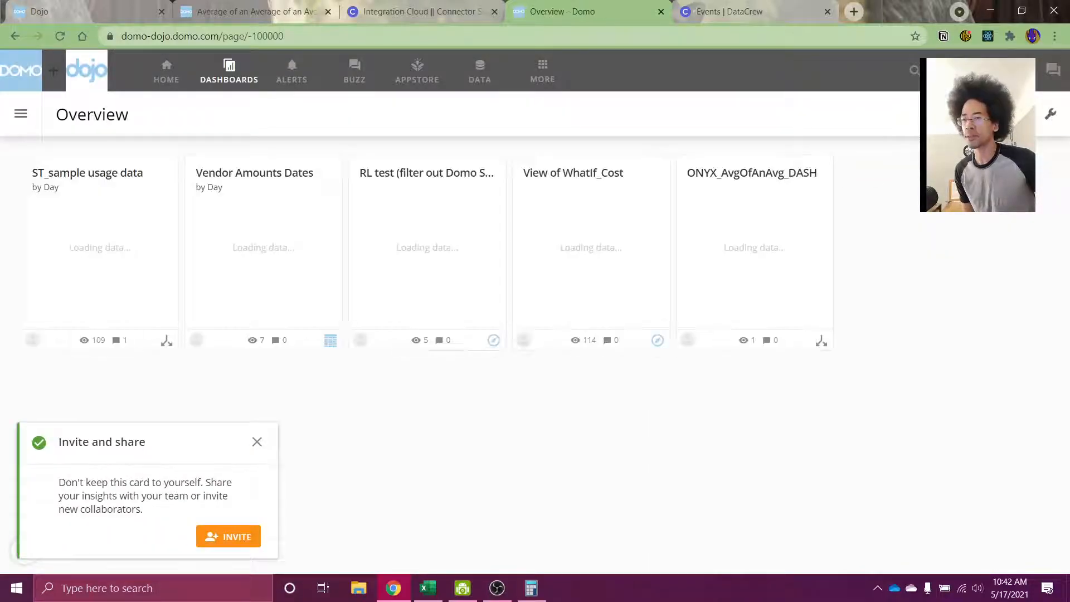
click(480, 73)
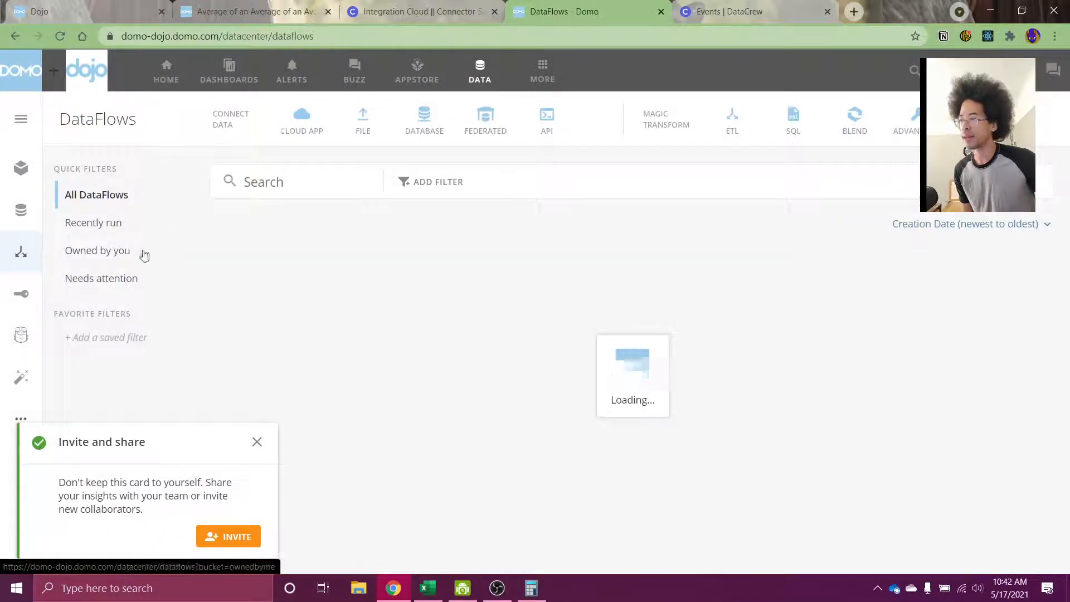
click(315, 261)
click(984, 144)
- Examine the Metric Type formulas in the Add Formula and Add Formula 2 tiles, dismissing the invite notice
drag(412, 331, 510, 315)
click(518, 289)
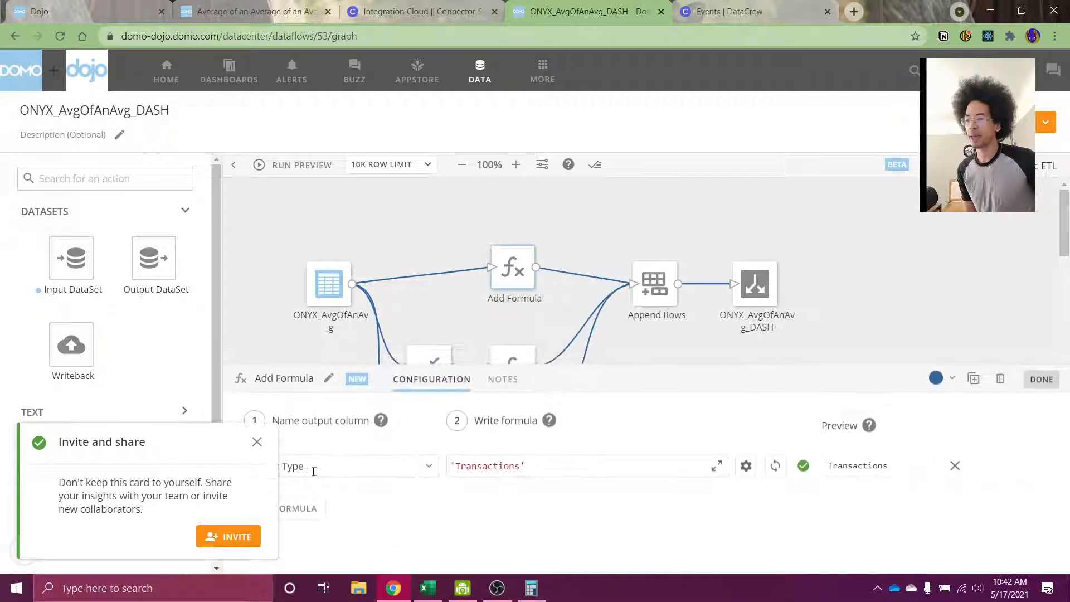
click(256, 441)
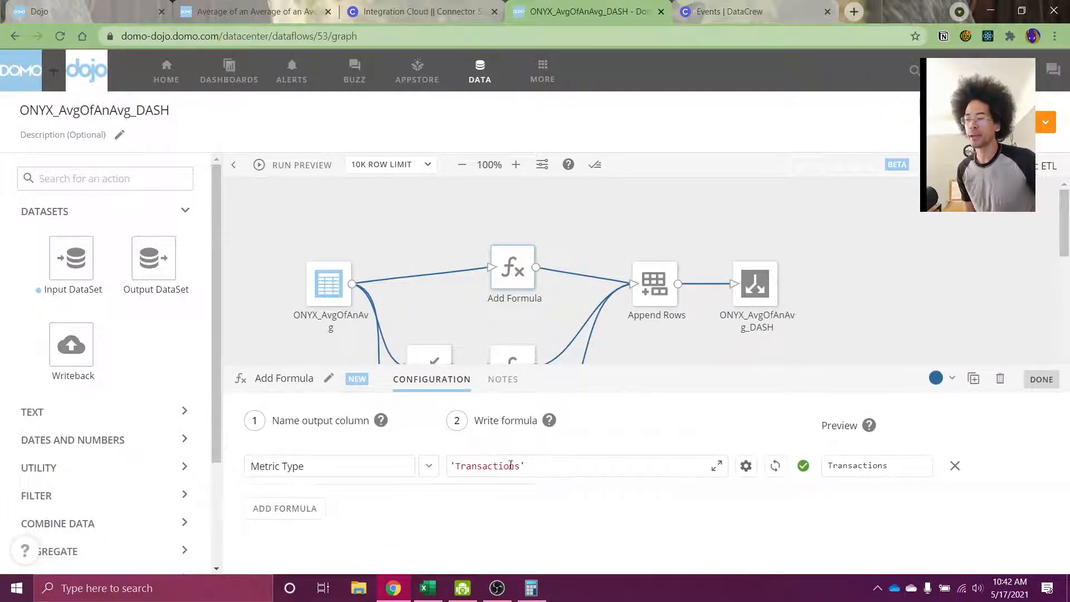
click(514, 354)
click(513, 358)
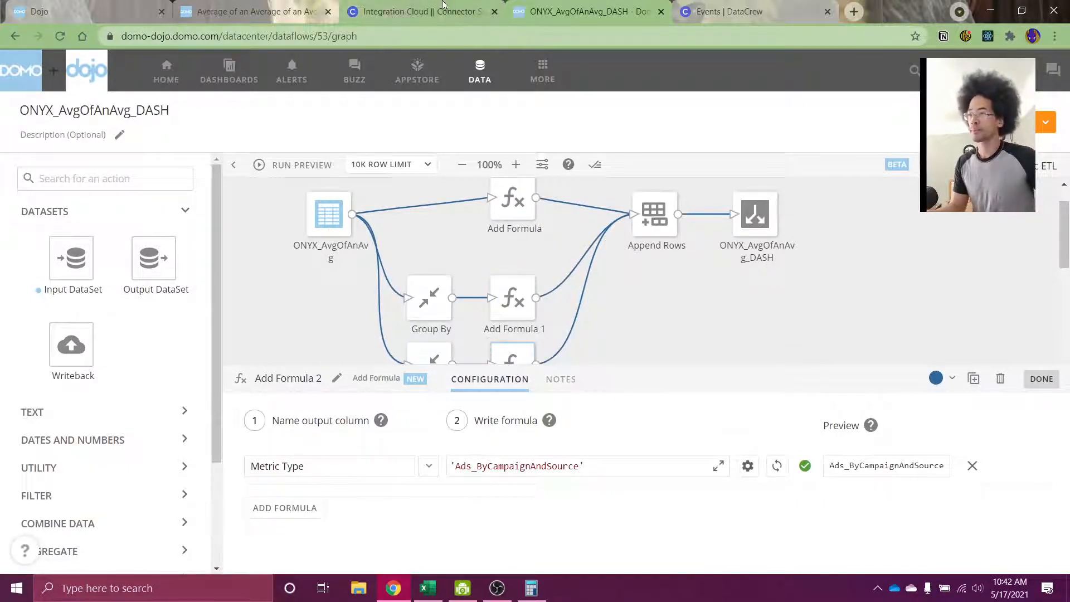
- Revisit the "Average of an Average of an Average" forum discussion, and switch to the DataCrew community's main page
click(256, 12)
scroll(357, 339, up, 5)
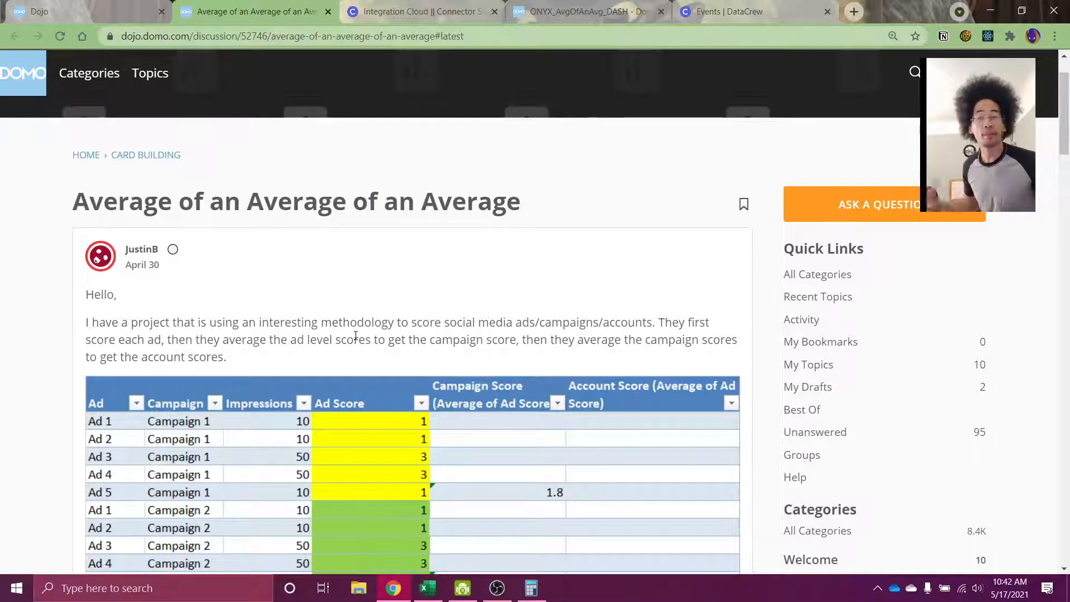
click(693, 9)
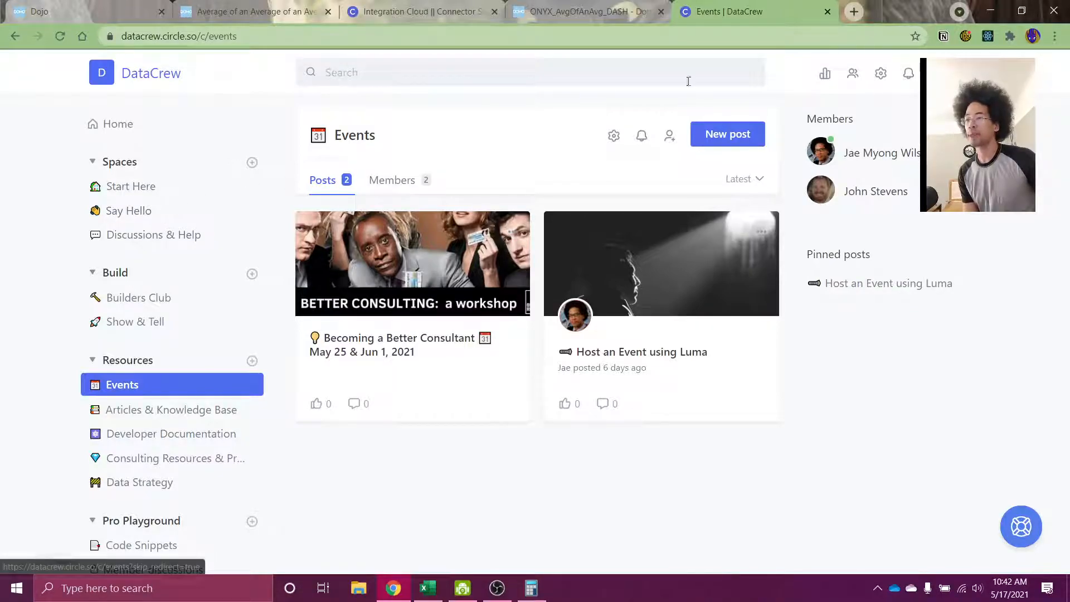
click(176, 76)
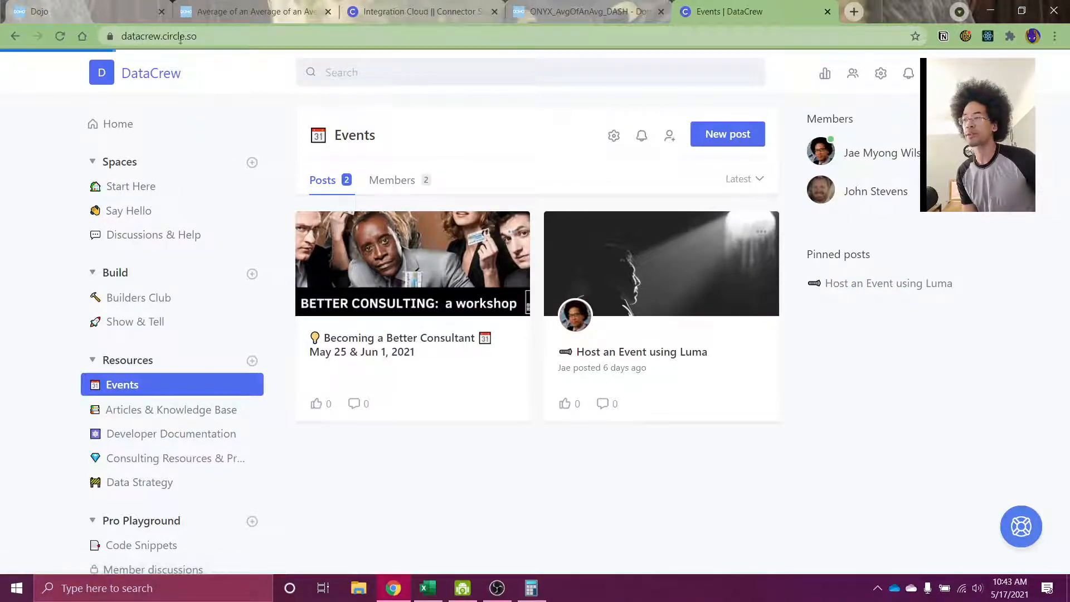